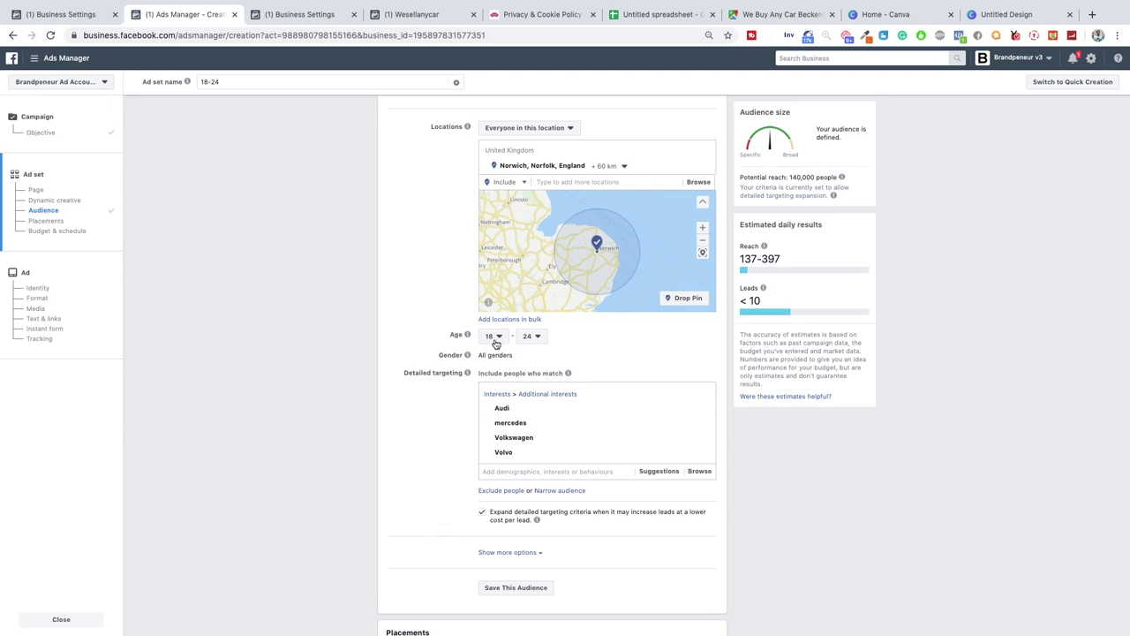
# Bring up the campaign planning spreadsheet listing ad set names like 18-24-FM-Mobile_cars.
pyautogui.scroll(1, 541, 339)
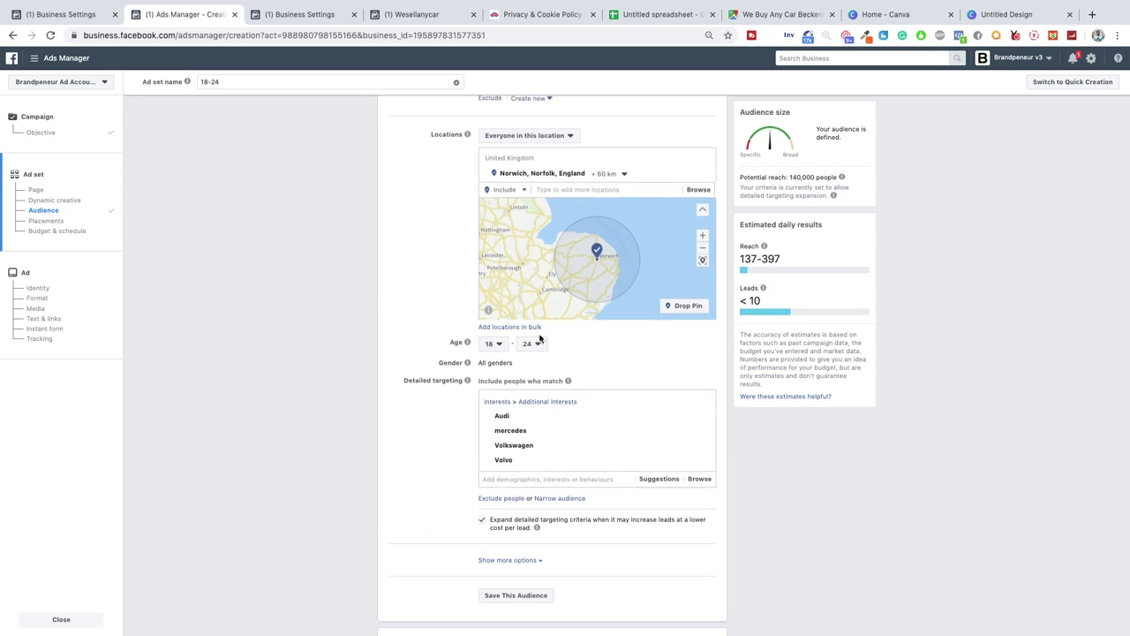
pyautogui.click(666, 15)
# Change the Ad entry in cell E3 from 3 images to '1 image'.
pyautogui.click(379, 252)
pyautogui.click(278, 170)
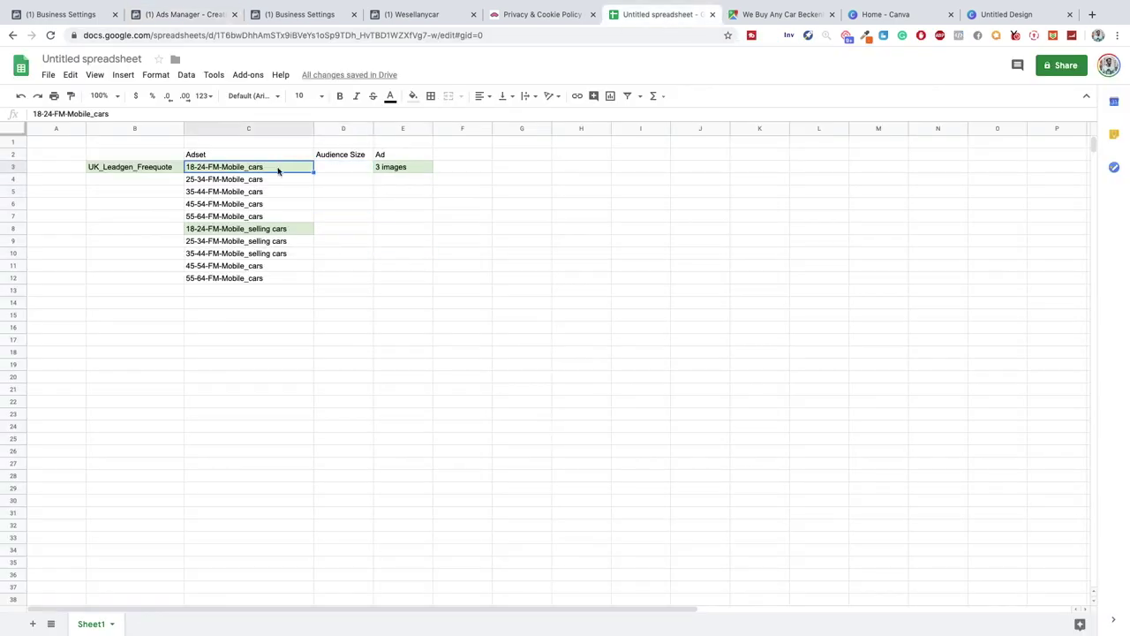
pyautogui.moveTo(128, 168); pyautogui.dragTo(385, 172)
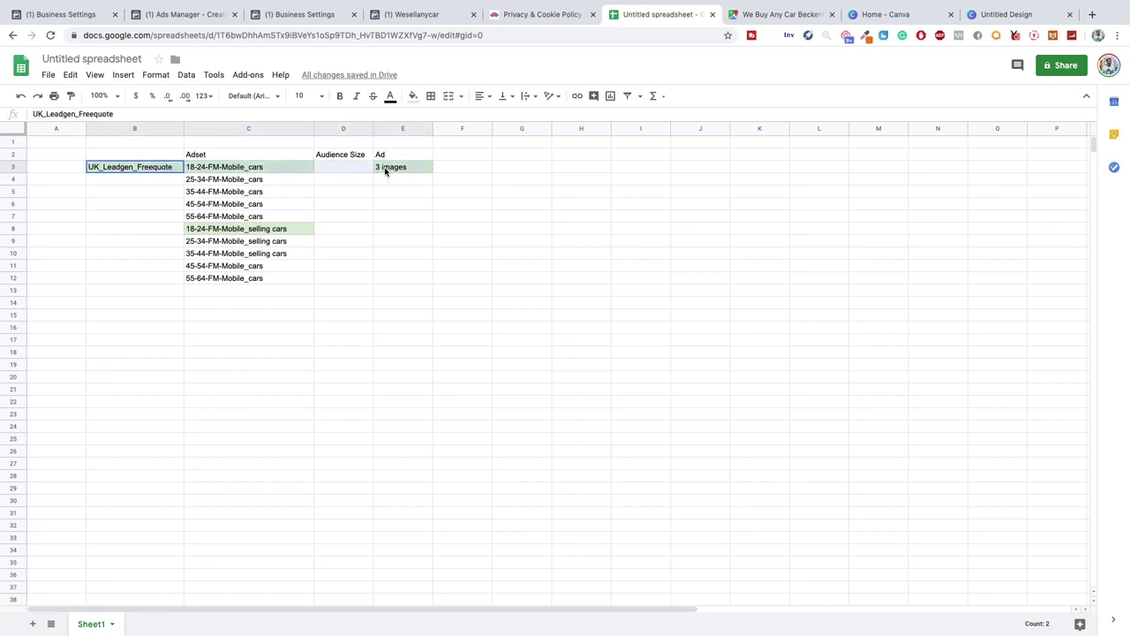
pyautogui.click(385, 172)
pyautogui.write('1 Im')
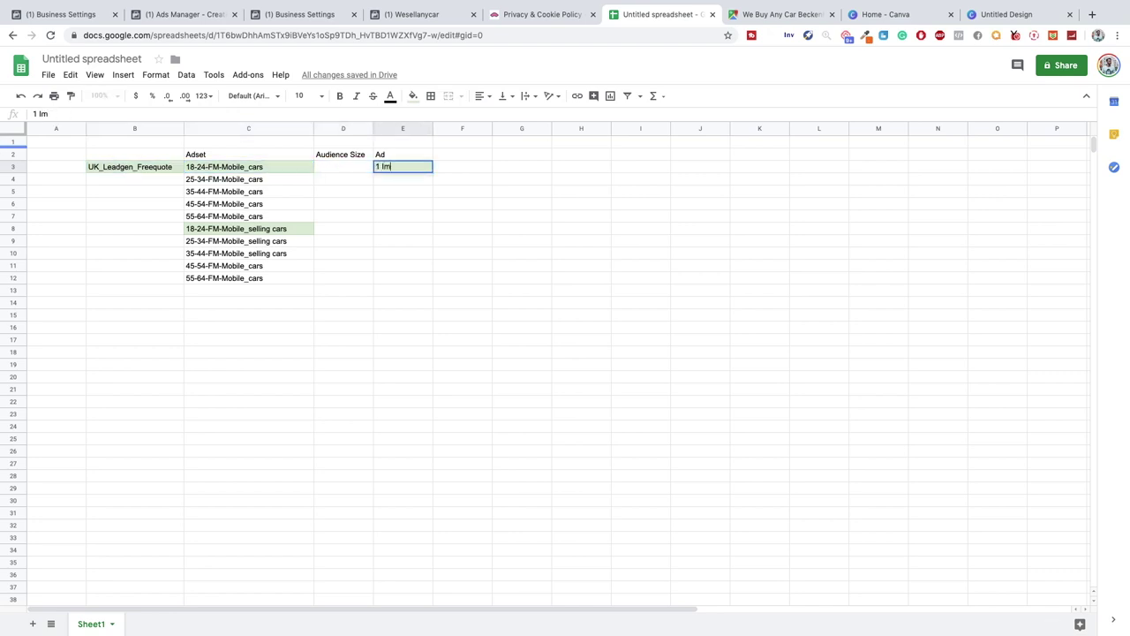
pyautogui.press('BackSpace')
pyautogui.write('image')
pyautogui.press('Return')
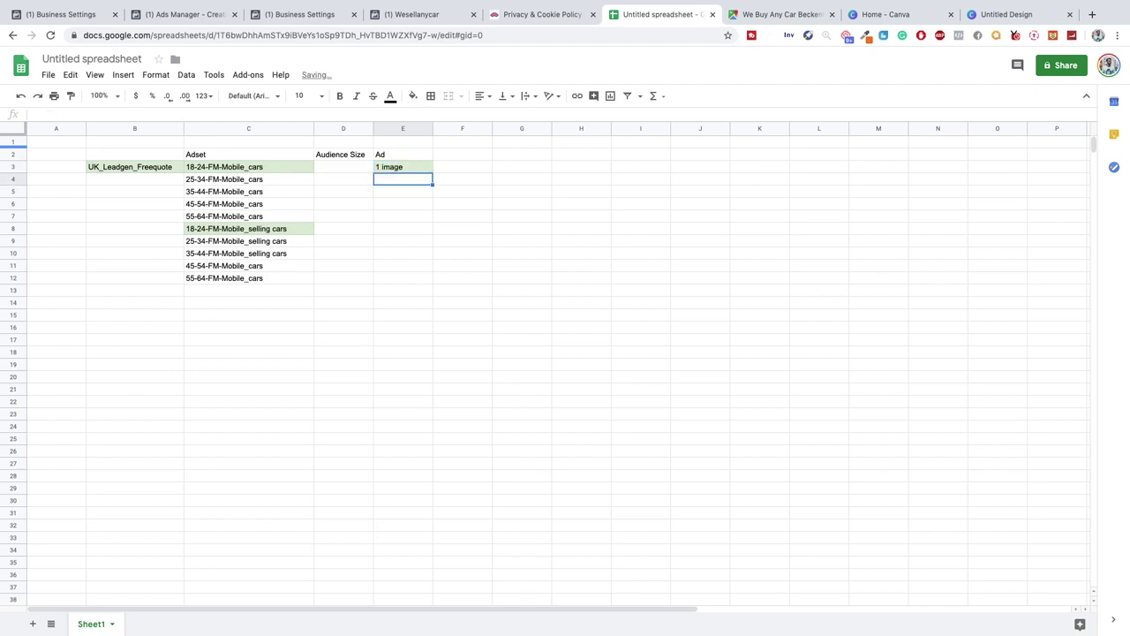
# Glance at the Business Settings and lead forms library tabs, then return to the ad set.
pyautogui.click(366, 169)
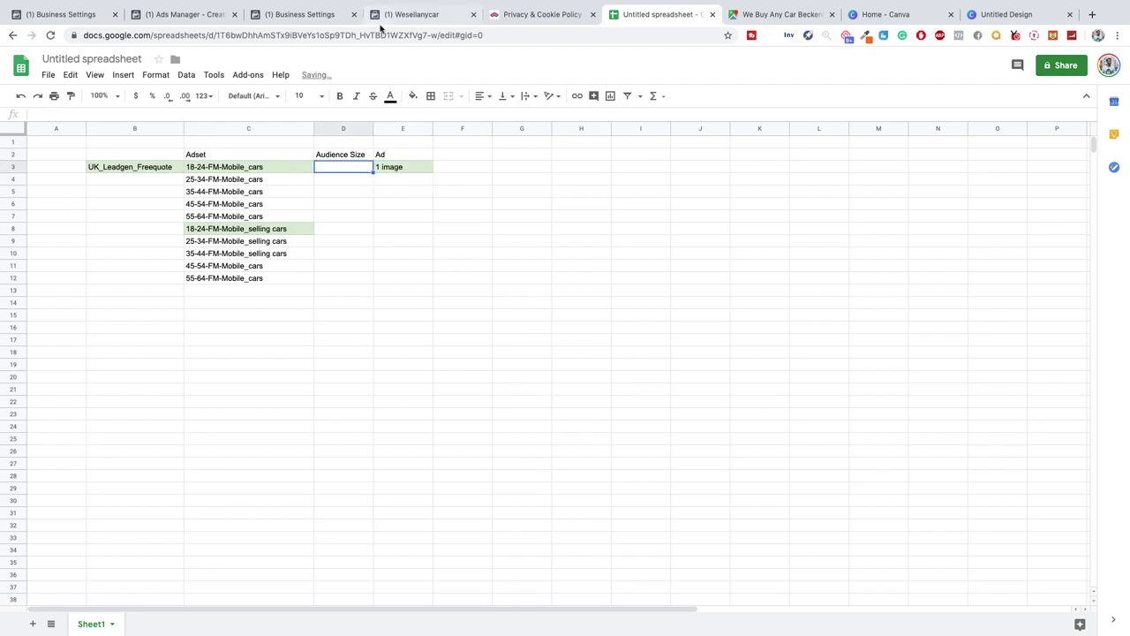
pyautogui.click(316, 14)
pyautogui.click(413, 15)
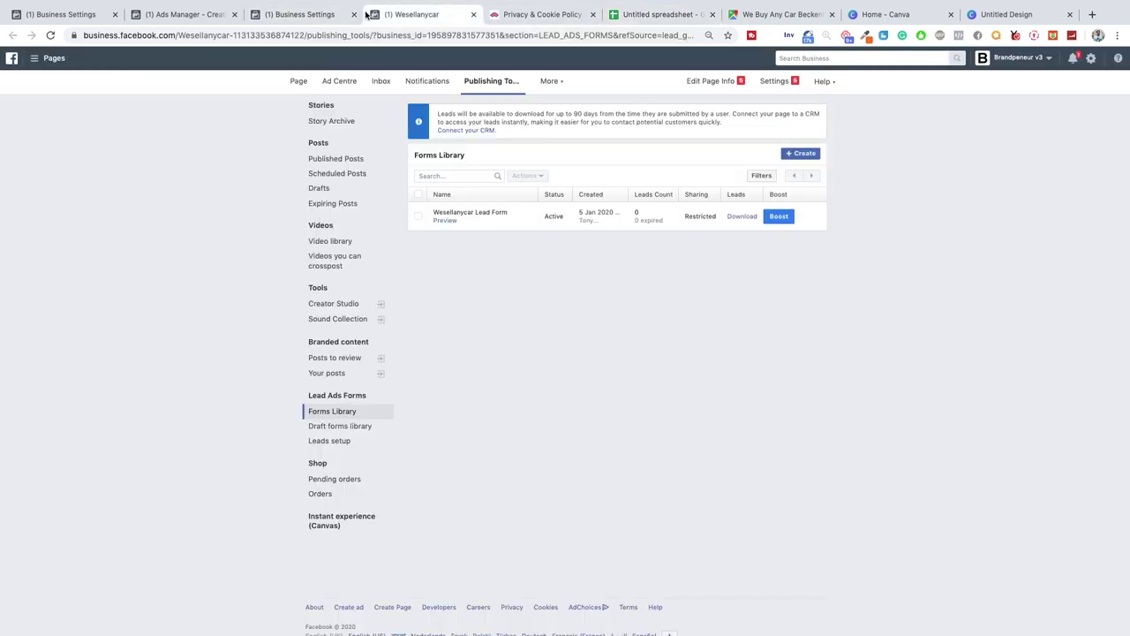
pyautogui.click(190, 14)
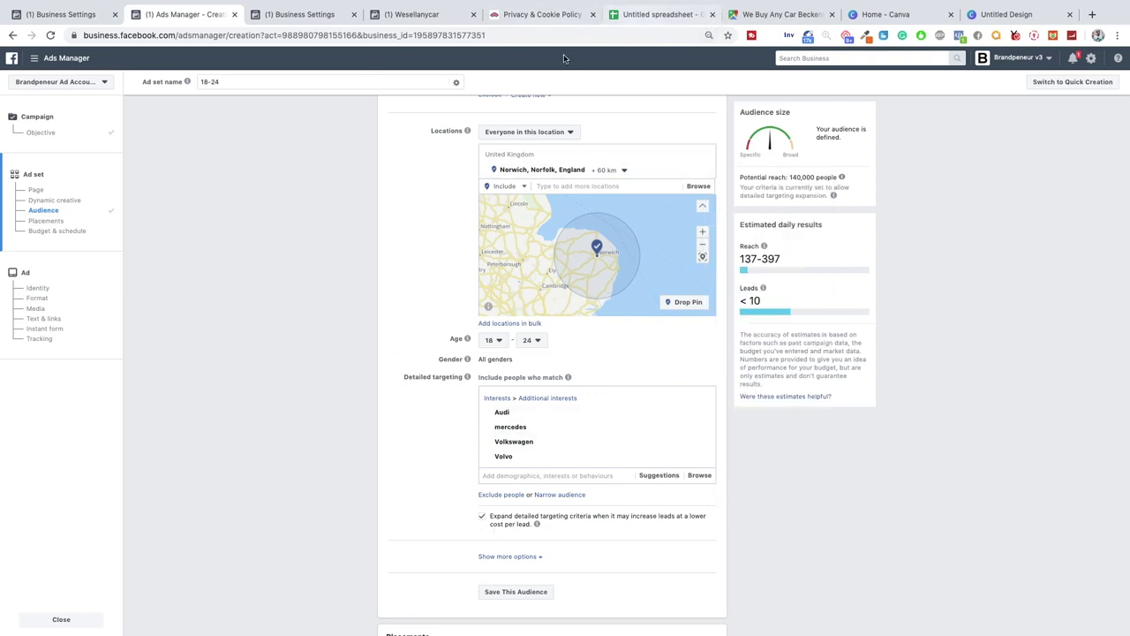
# Review the spreadsheet's campaign row UK_Leadgen_Freequote and the 18-24-FM-Mobile_cars ad set.
pyautogui.click(631, 16)
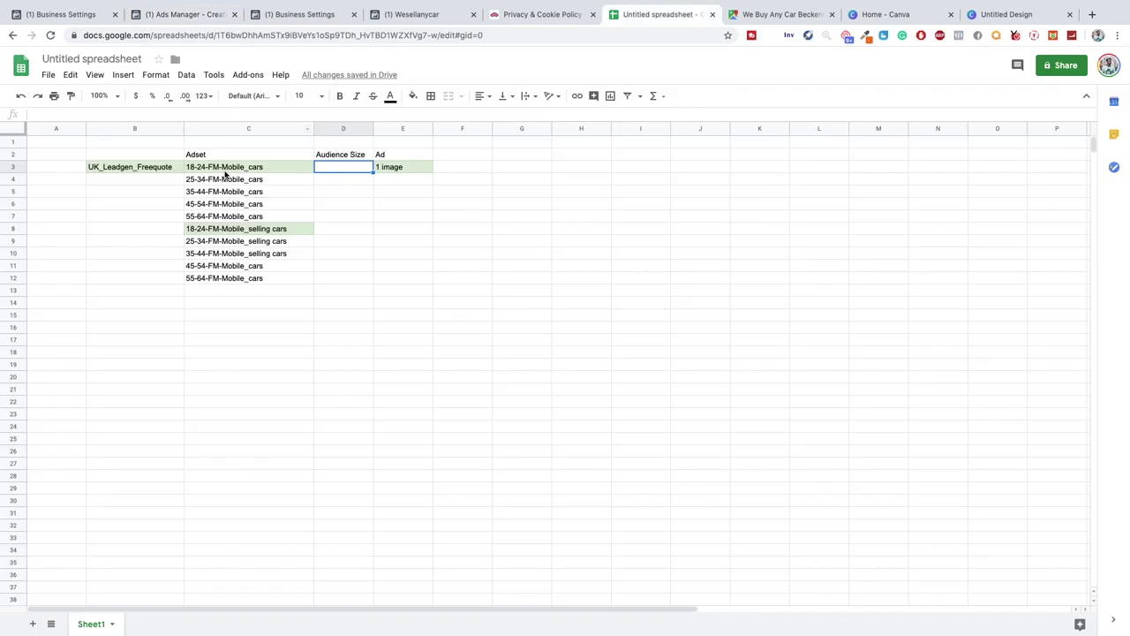
pyautogui.moveTo(225, 171); pyautogui.dragTo(242, 312)
pyautogui.click(242, 314)
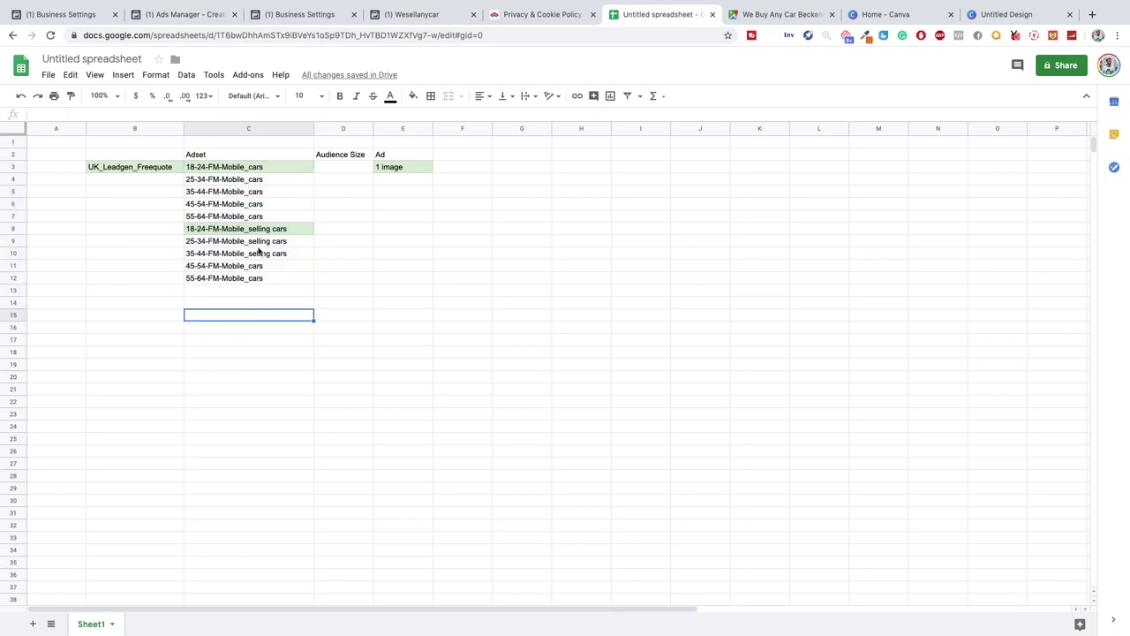
pyautogui.click(203, 180)
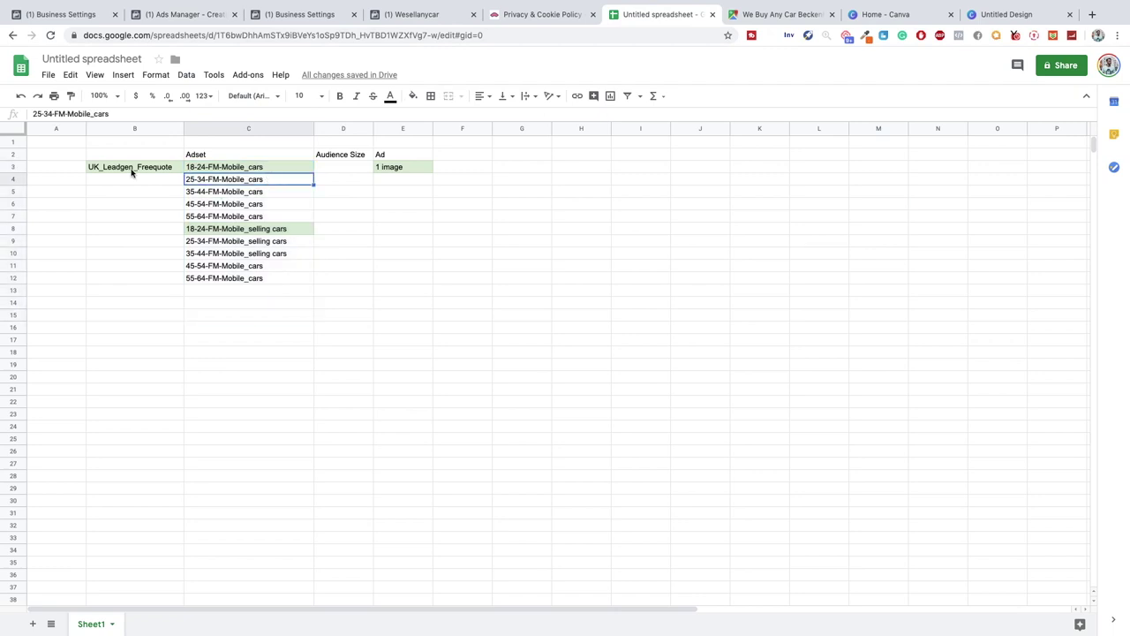
pyautogui.moveTo(212, 168); pyautogui.dragTo(416, 174)
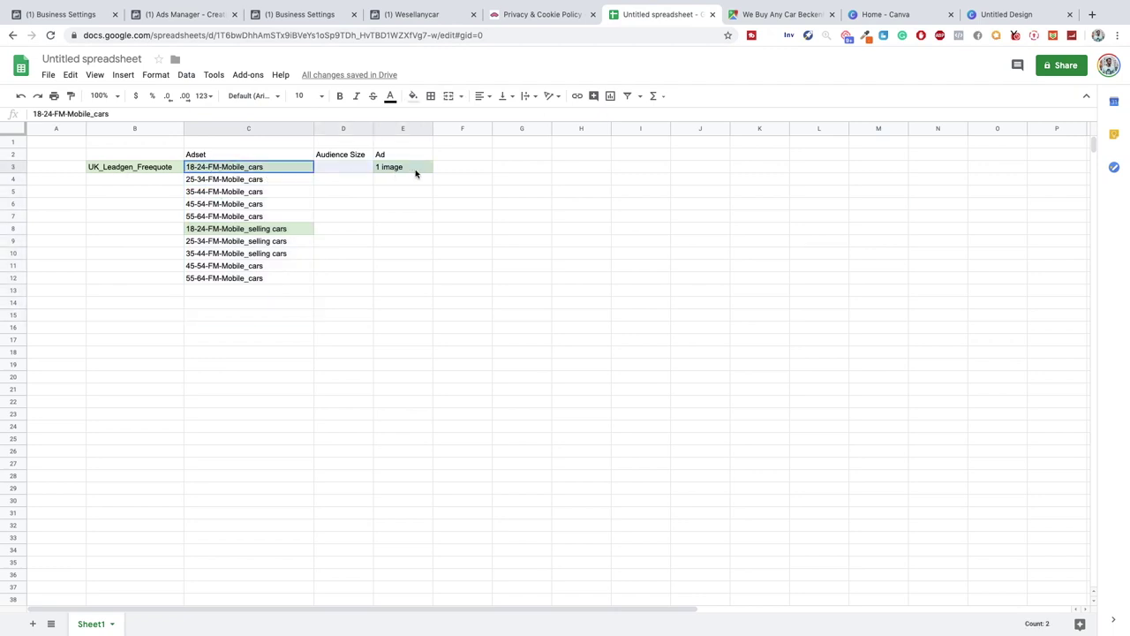
pyautogui.click(121, 168)
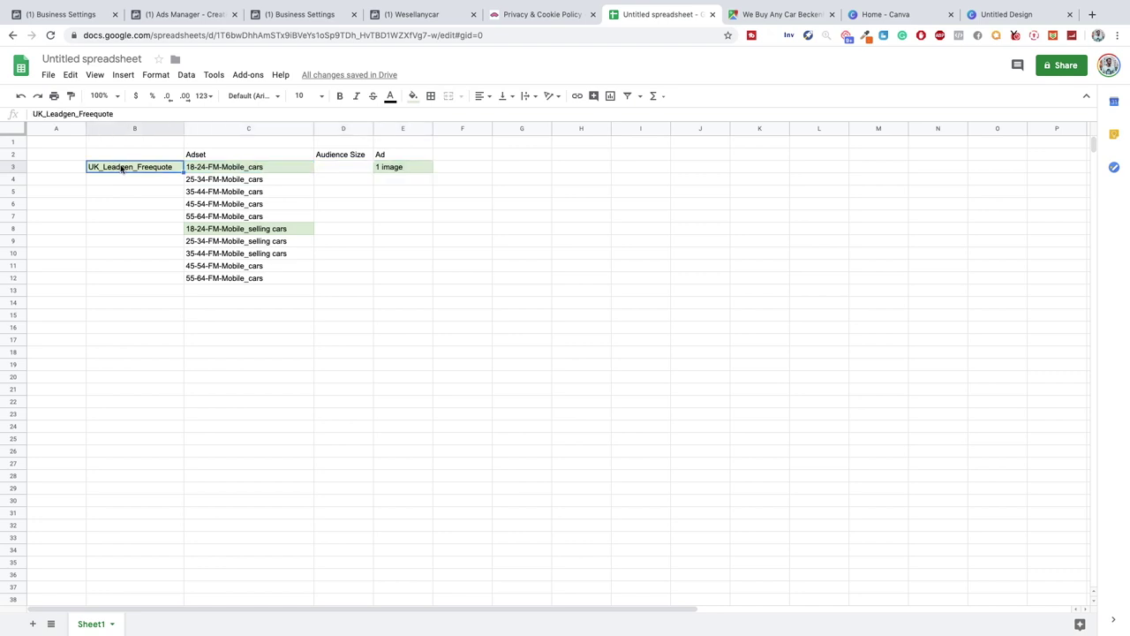
pyautogui.click(235, 168)
pyautogui.moveTo(238, 167); pyautogui.dragTo(400, 168)
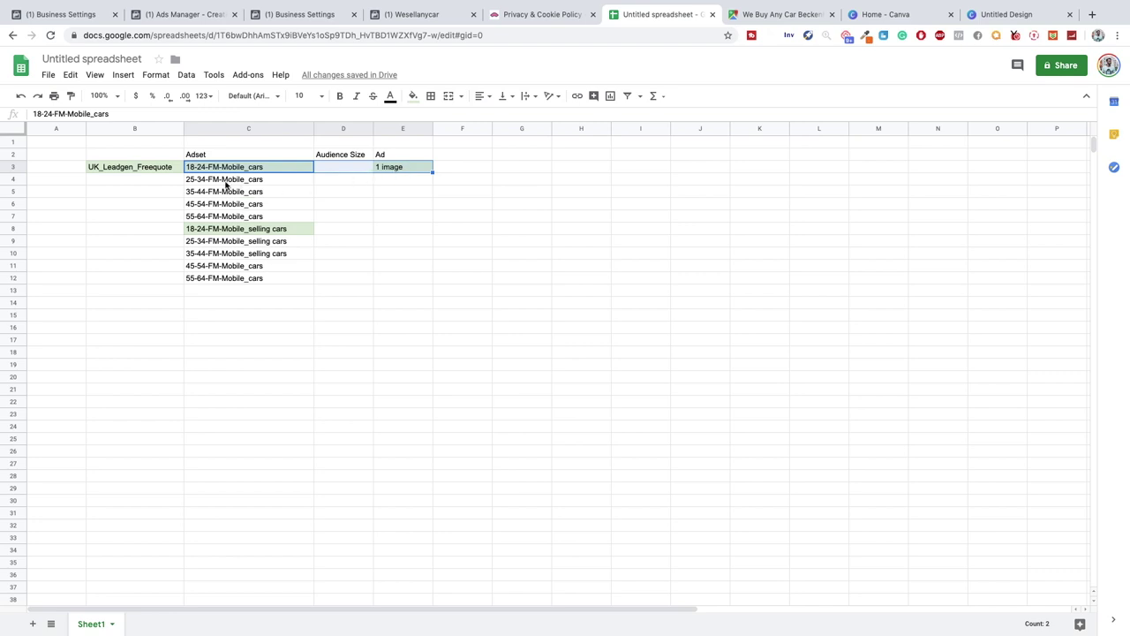
# Review the 25-34 to 55-64 ad sets, then remove Norwich from the ad set's locations.
pyautogui.click(220, 184)
pyautogui.click(196, 193)
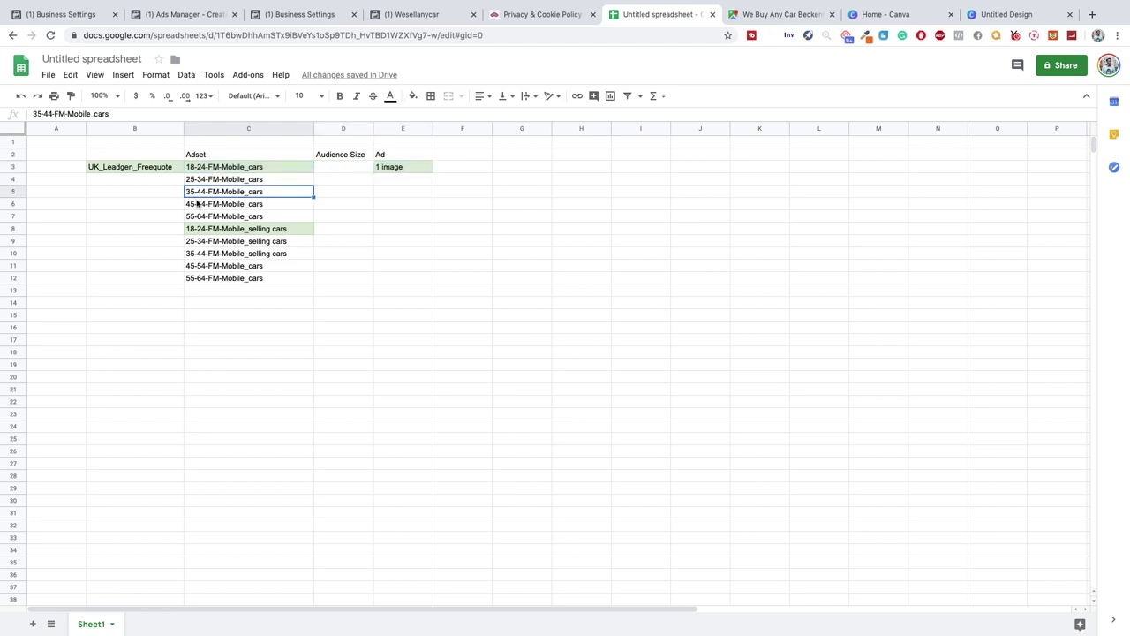
pyautogui.click(199, 204)
pyautogui.click(200, 219)
pyautogui.moveTo(226, 231); pyautogui.dragTo(227, 278)
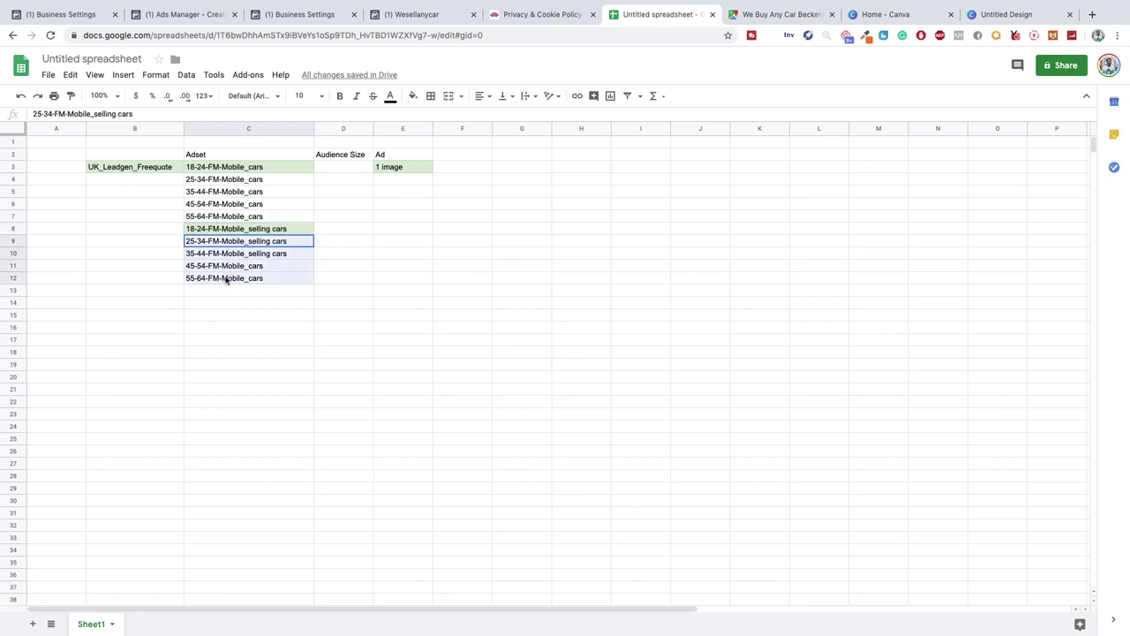
pyautogui.click(201, 227)
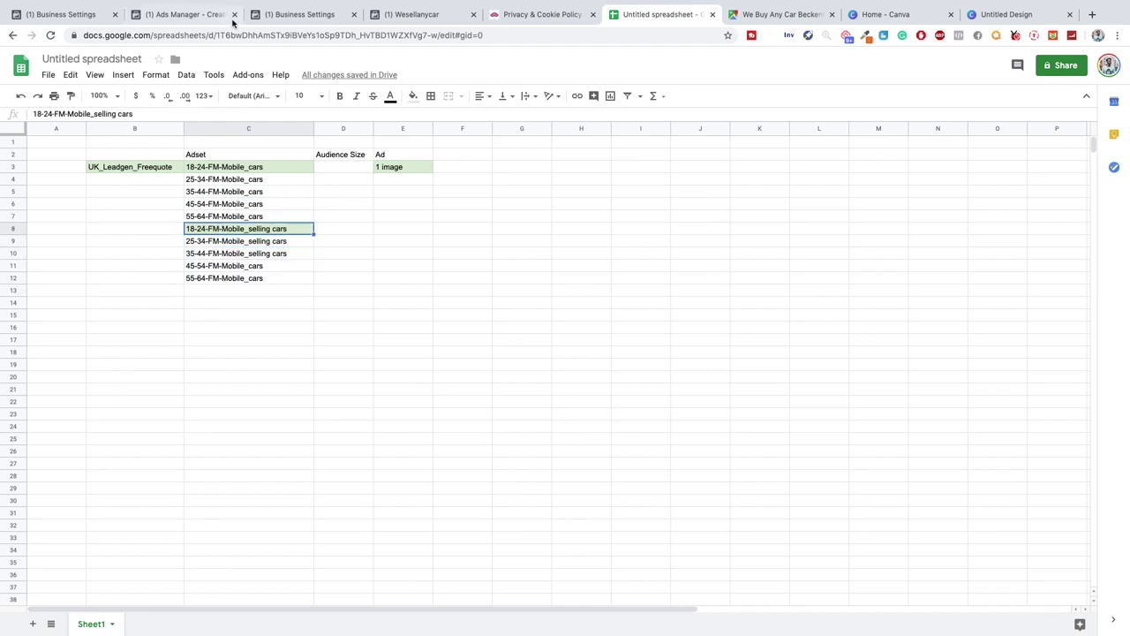
pyautogui.click(185, 14)
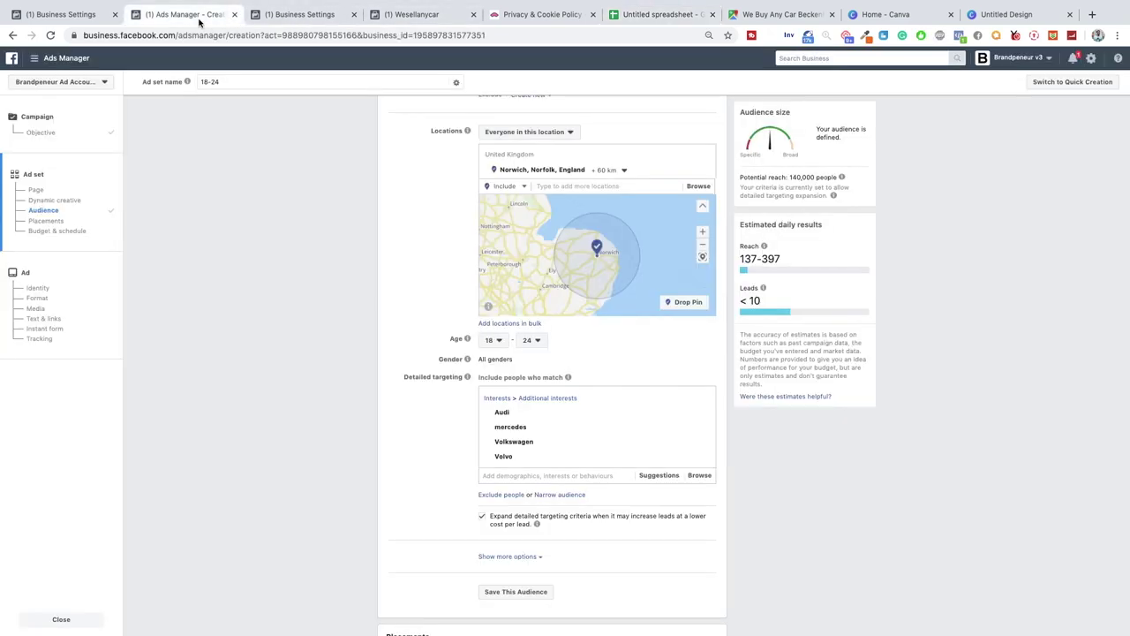
pyautogui.click(706, 173)
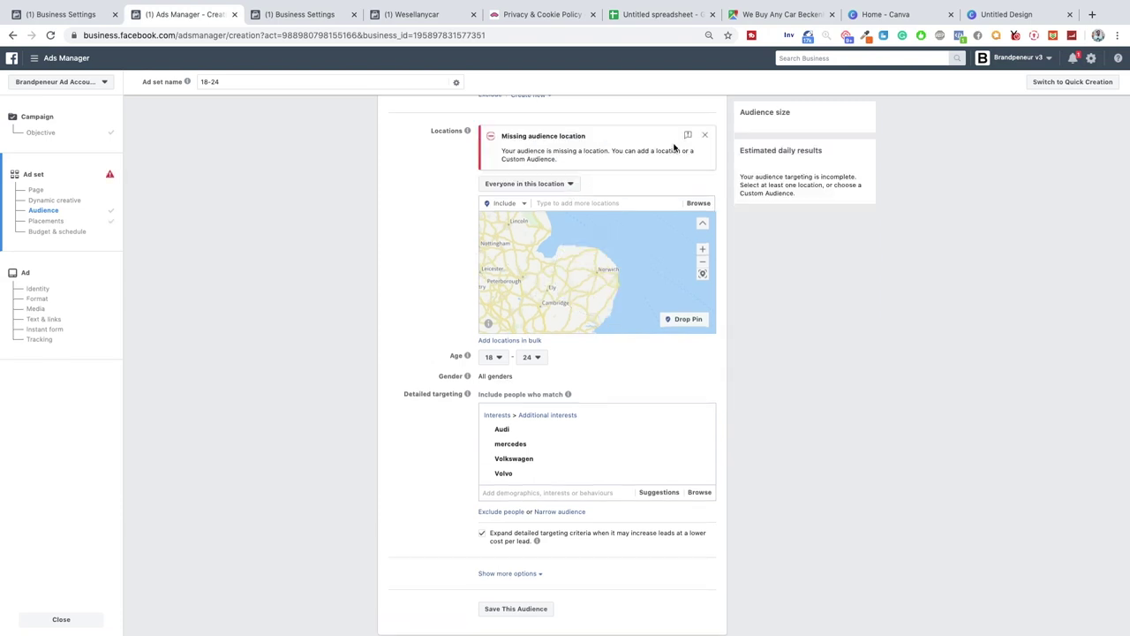
# Target the United Kingdom as the location and turn off detailed targeting expansion.
pyautogui.click(705, 135)
pyautogui.click(565, 158)
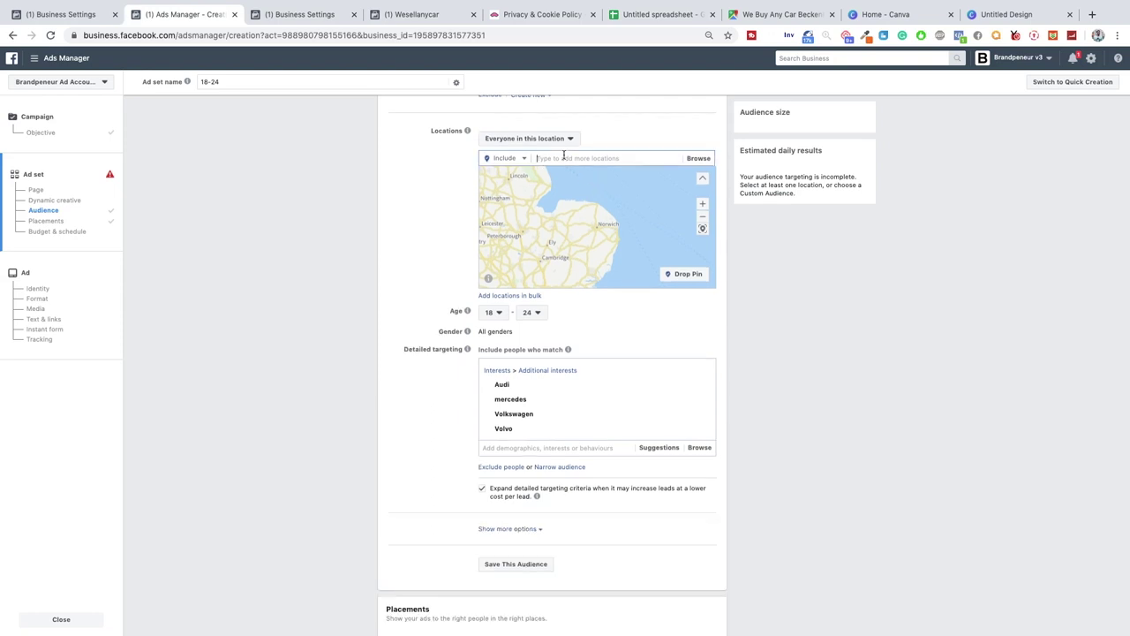
pyautogui.write('United Kingdom')
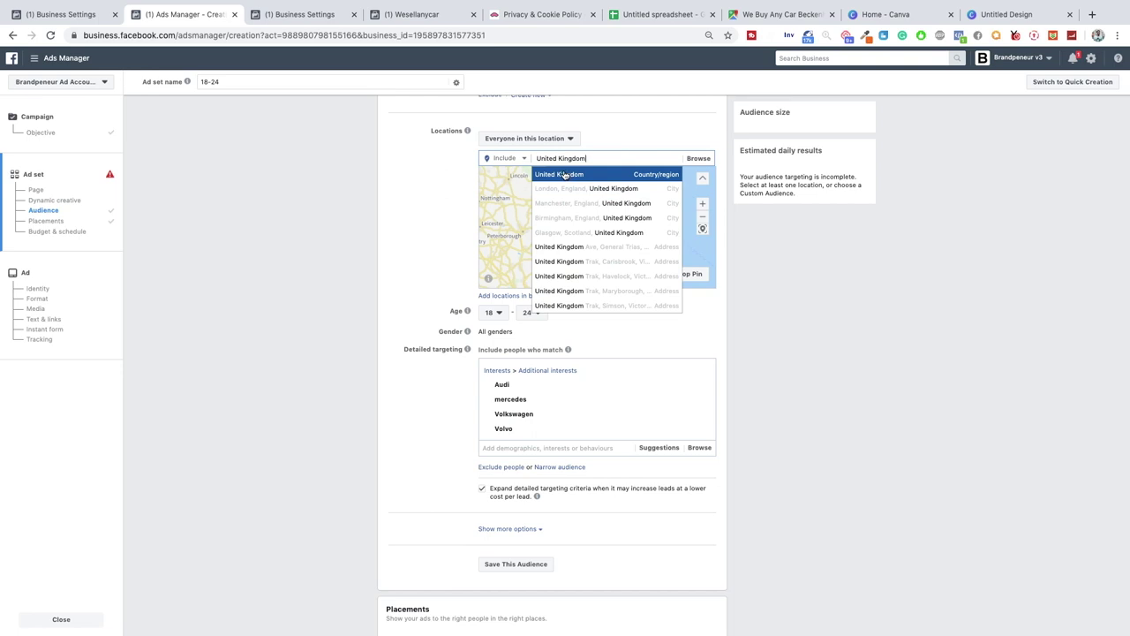
pyautogui.click(564, 174)
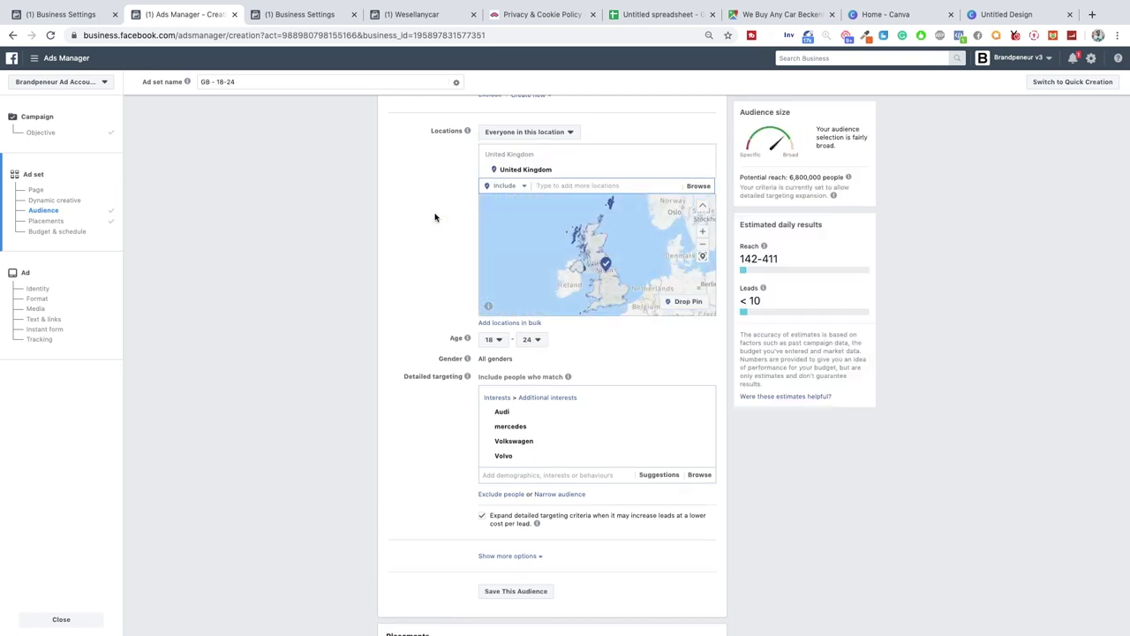
pyautogui.scroll(-1, 436, 236)
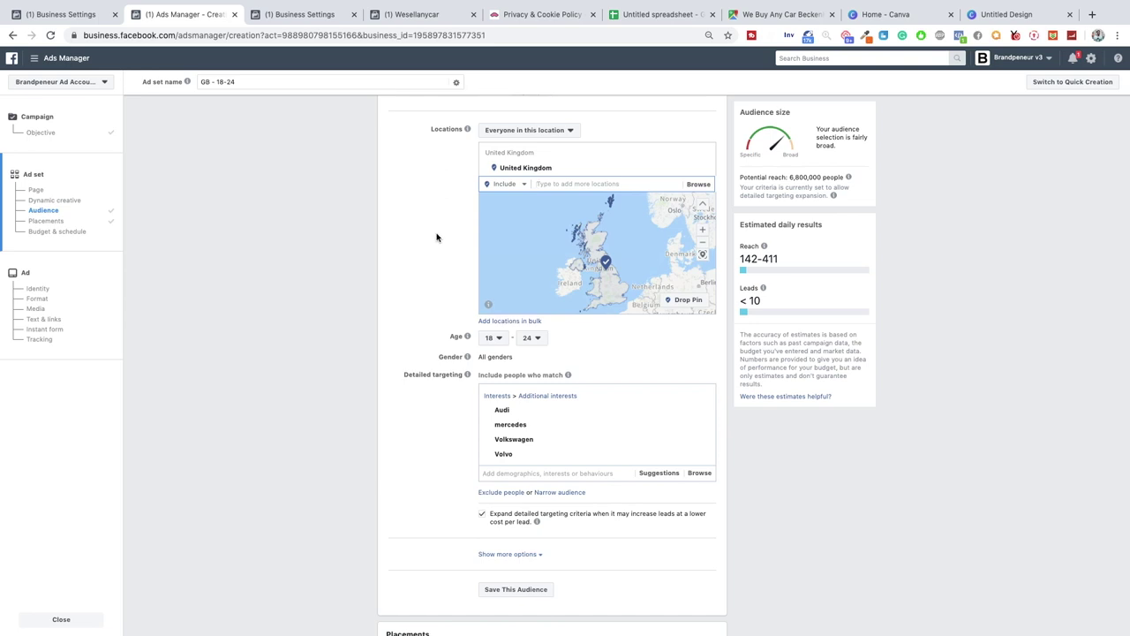
pyautogui.click(482, 514)
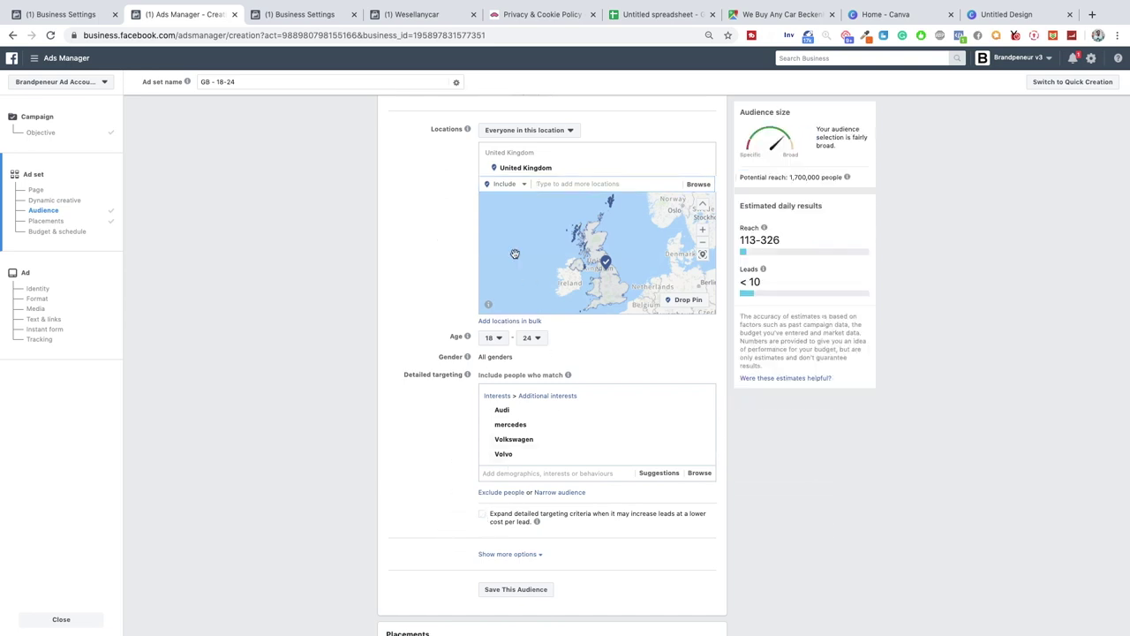
# Clear the ten old ad set names from column C of the spreadsheet.
pyautogui.click(635, 14)
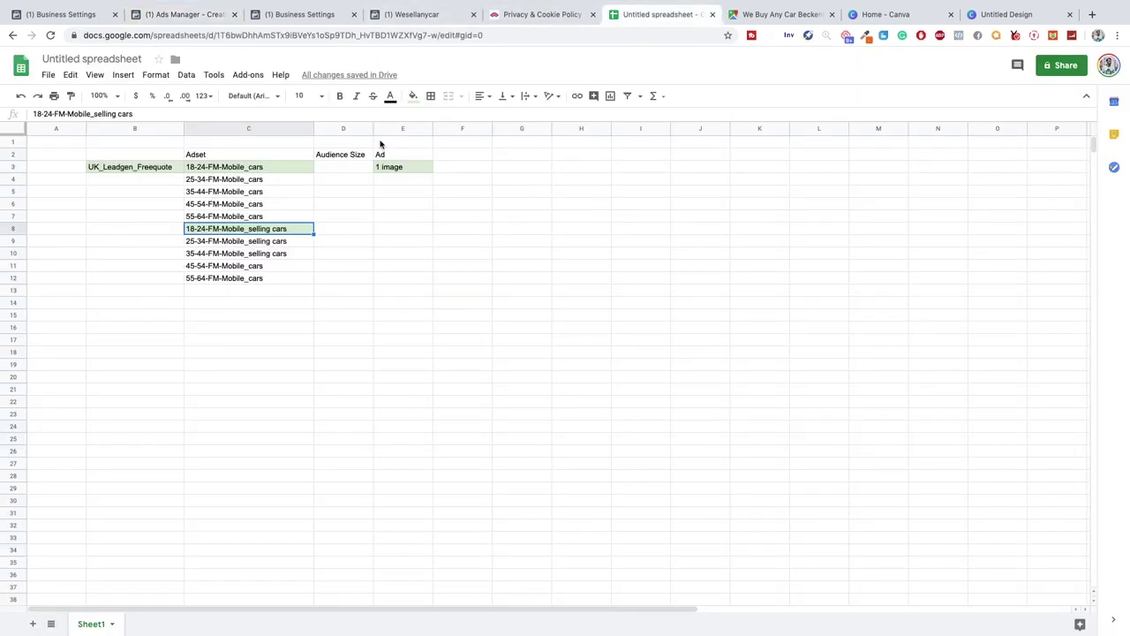
pyautogui.click(225, 167)
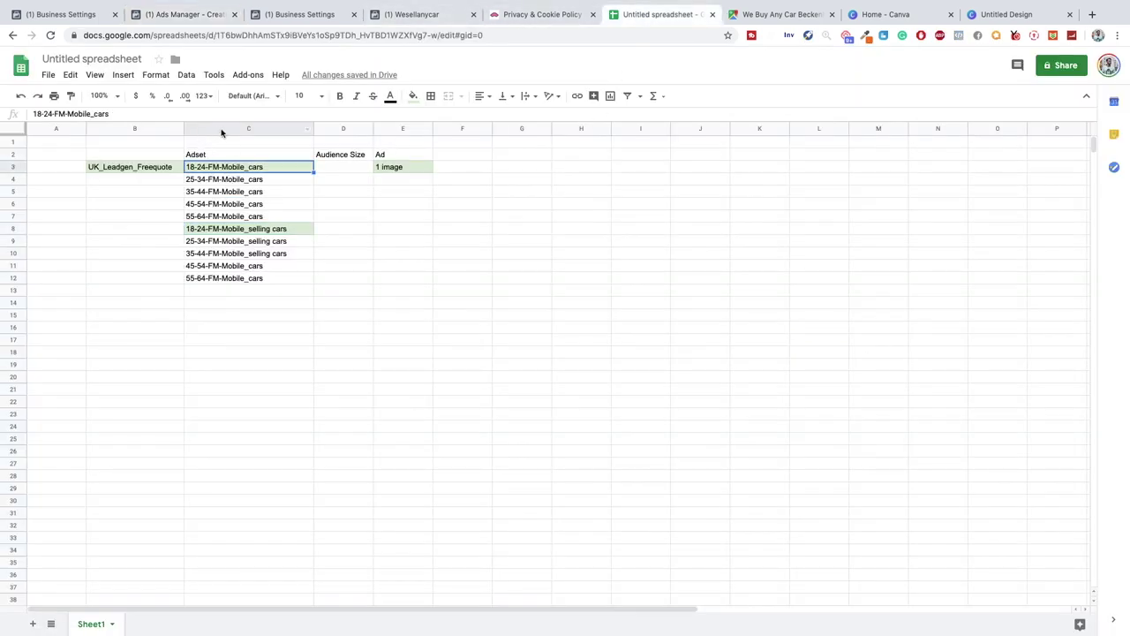
pyautogui.moveTo(231, 171); pyautogui.dragTo(232, 277)
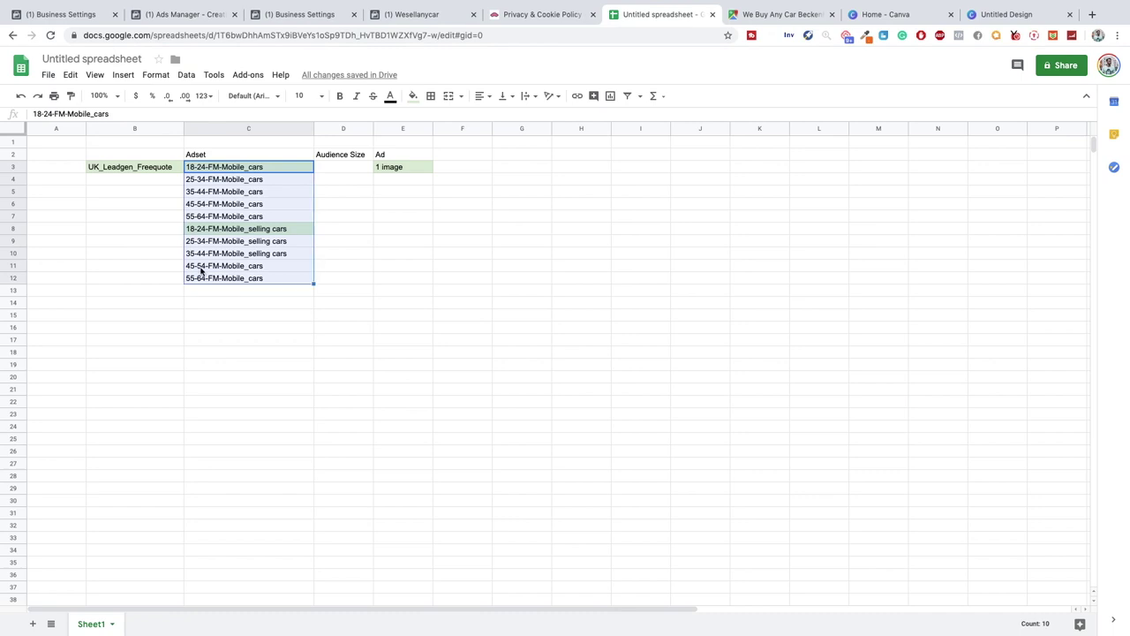
pyautogui.press('Delete')
pyautogui.press('Down')
pyautogui.press('Up')
pyautogui.press('Up')
pyautogui.press('Down')
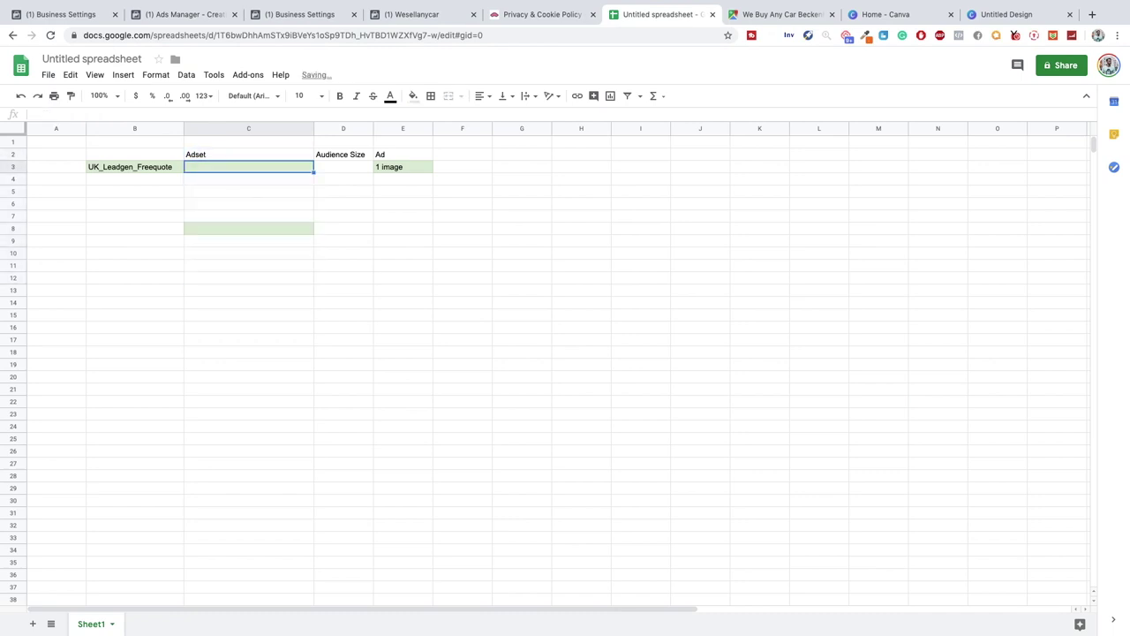
pyautogui.press('Down')
pyautogui.press('Down')
pyautogui.press('Down')
pyautogui.press('Down')
pyautogui.press('Down')
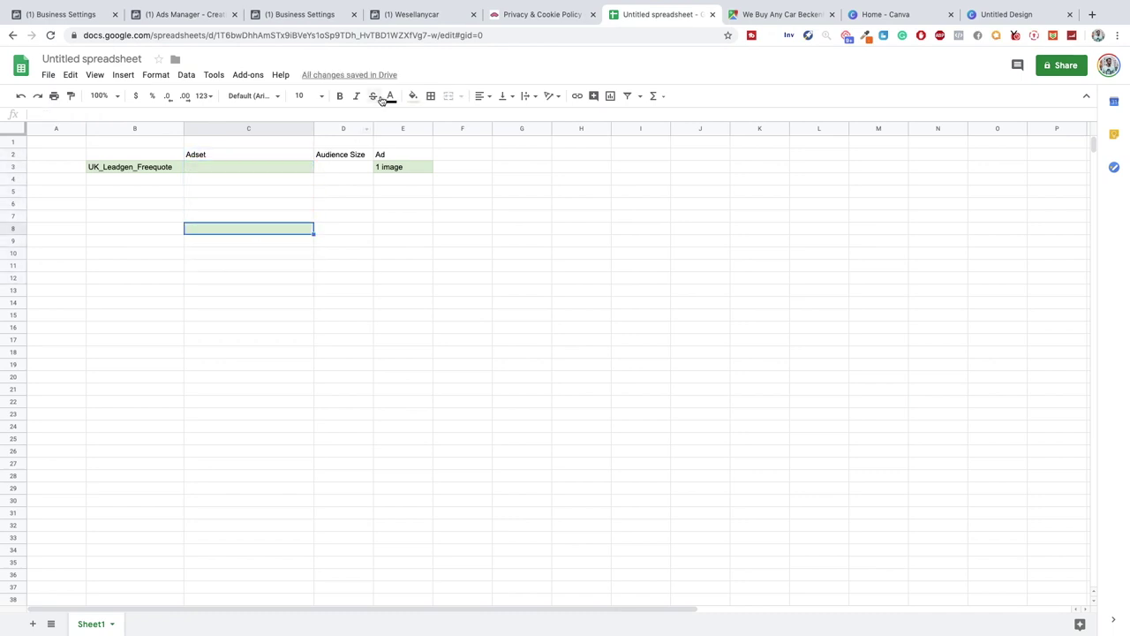
# Reset the green fill in C8 and start typing UK_18-24_Mobi in C3.
pyautogui.click(417, 100)
pyautogui.click(483, 119)
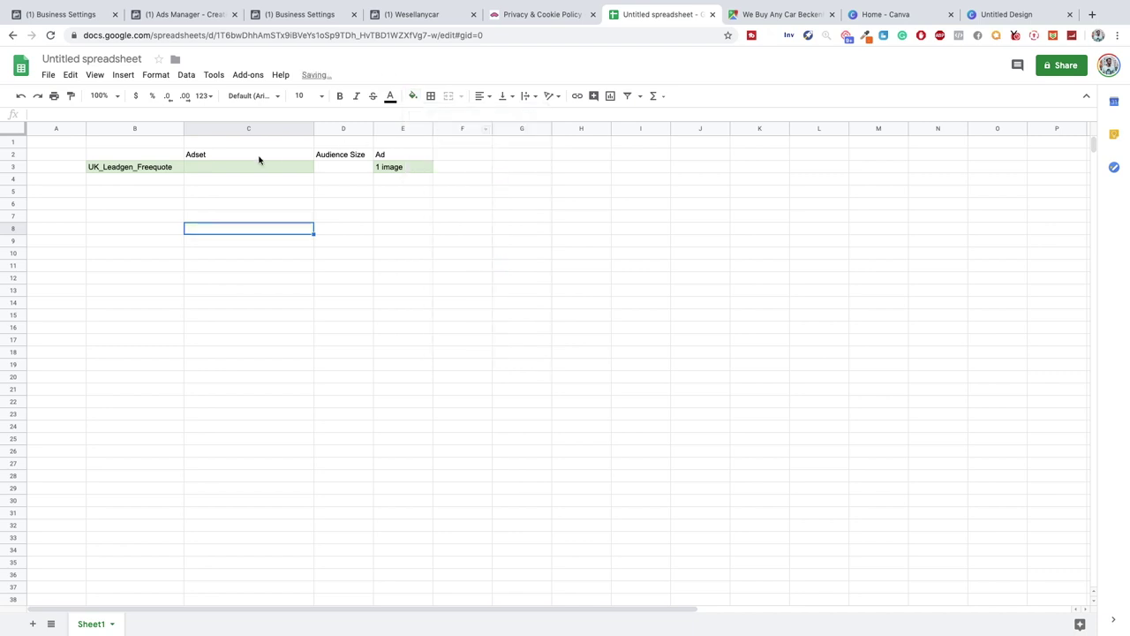
pyautogui.click(245, 168)
pyautogui.write('UK_')
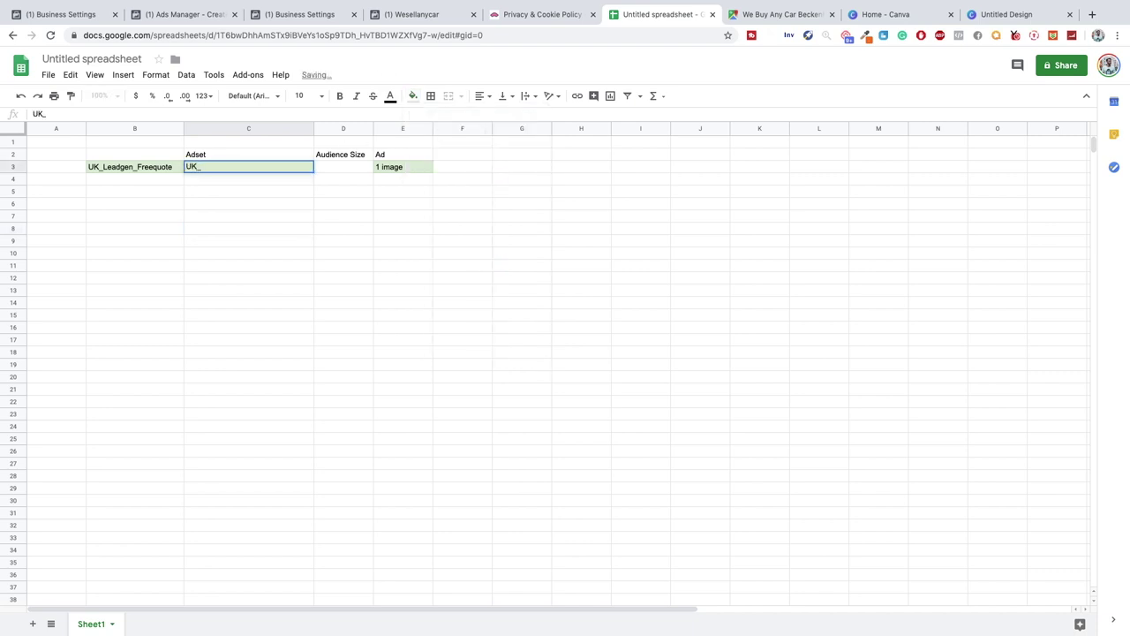
pyautogui.write('18-')
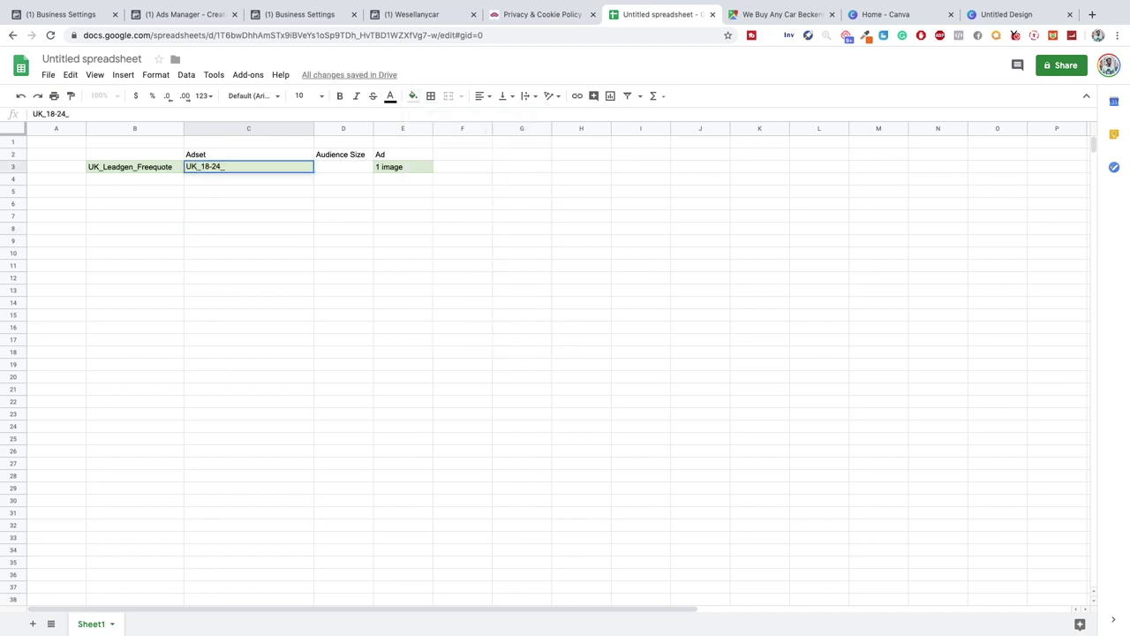
pyautogui.write('24_Mobile_')
# Remove mercedes, Volvo and Volkswagen from detailed targeting, leaving only Audi.
pyautogui.click(183, 16)
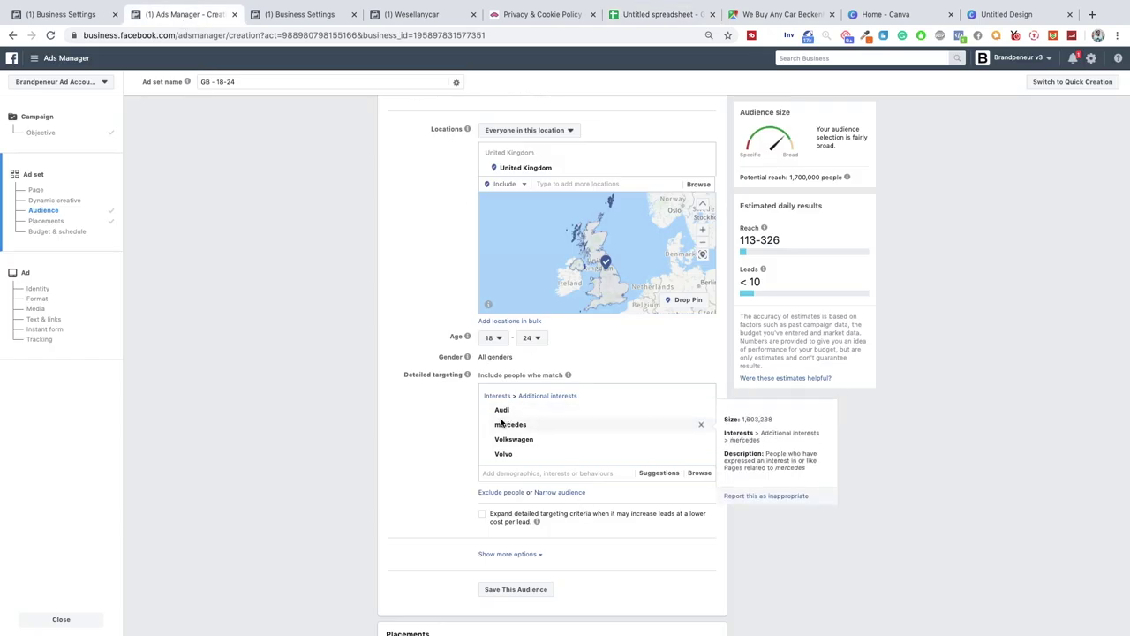
pyautogui.moveTo(512, 456)
pyautogui.moveTo(547, 424)
pyautogui.moveTo(690, 456)
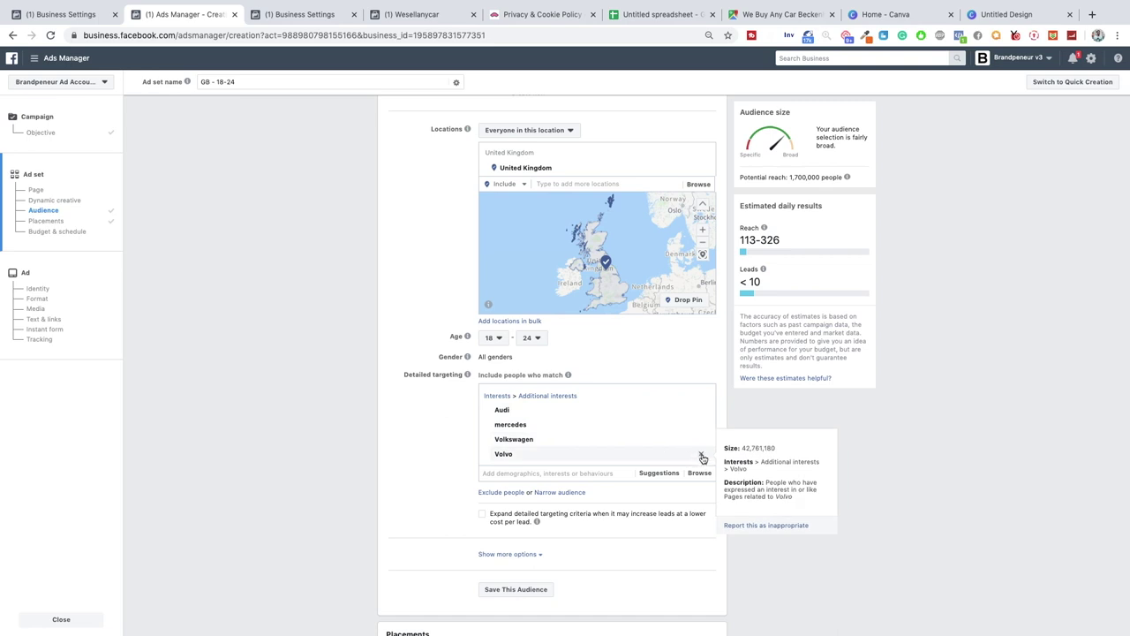
pyautogui.click(702, 426)
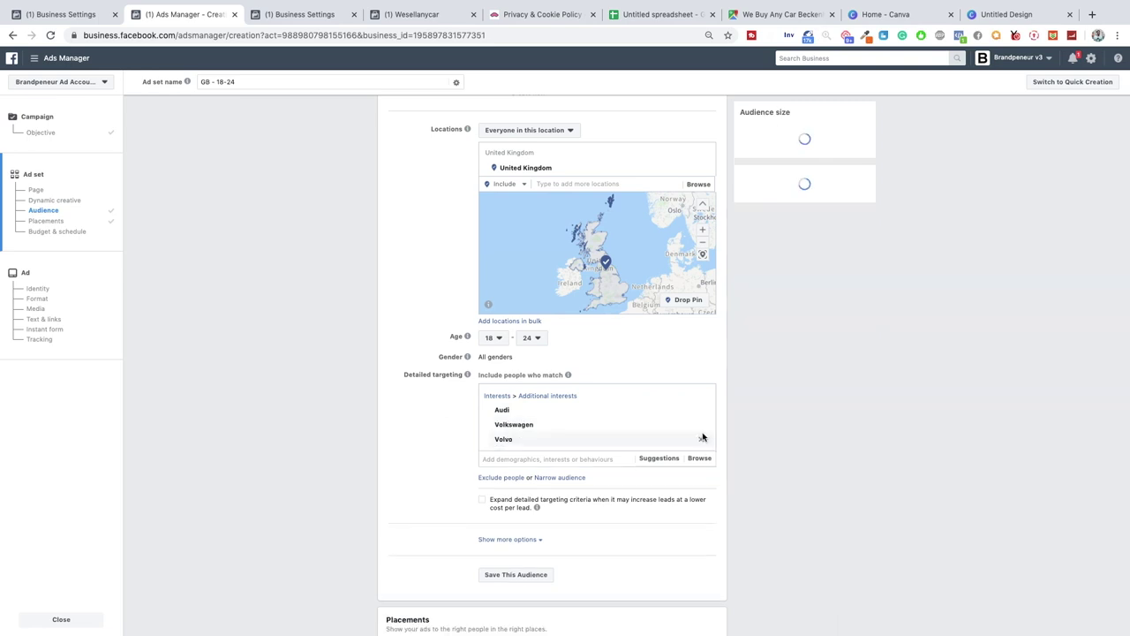
pyautogui.click(702, 431)
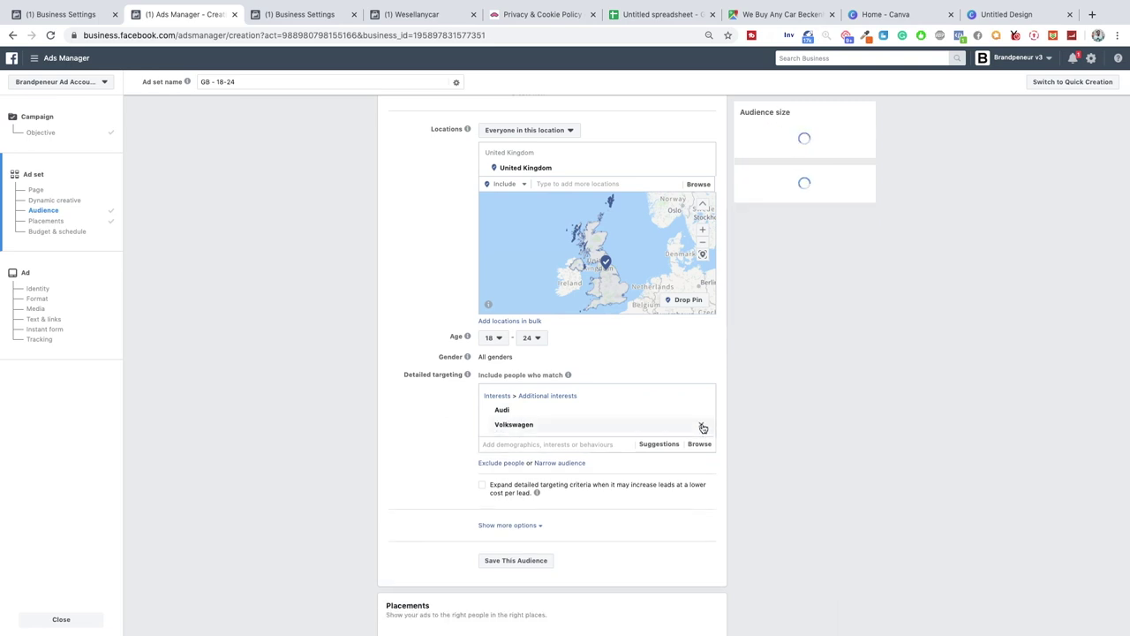
pyautogui.click(701, 426)
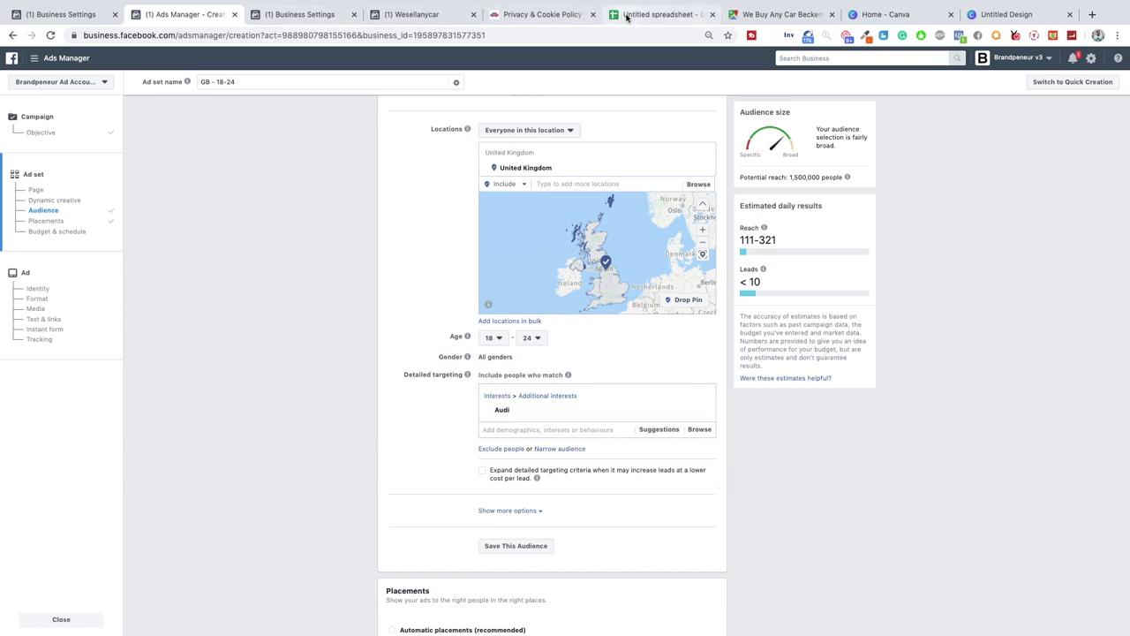
pyautogui.click(661, 14)
# Complete the C3 ad set name as UK_18-24_Mobile_Audi.
pyautogui.write('AUdi')
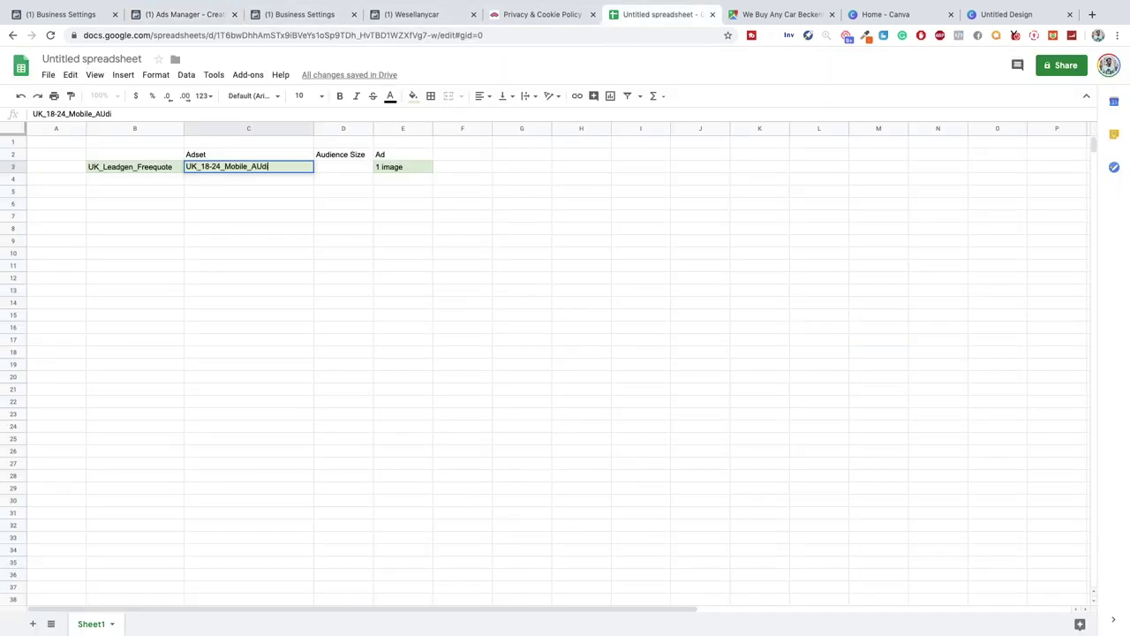
pyautogui.press('BackSpace')
pyautogui.write('udi')
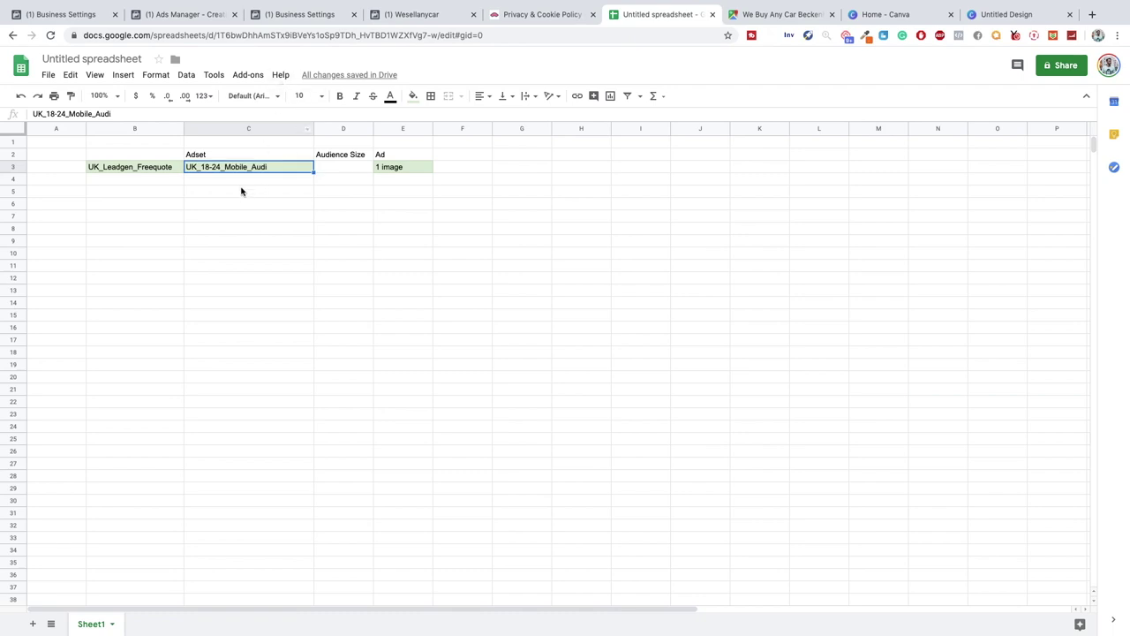
pyautogui.press('Return')
pyautogui.click(223, 170)
# Copy UK_18-24_Mobile_Audi from C3 into cells C4 through C7.
pyautogui.click(244, 181)
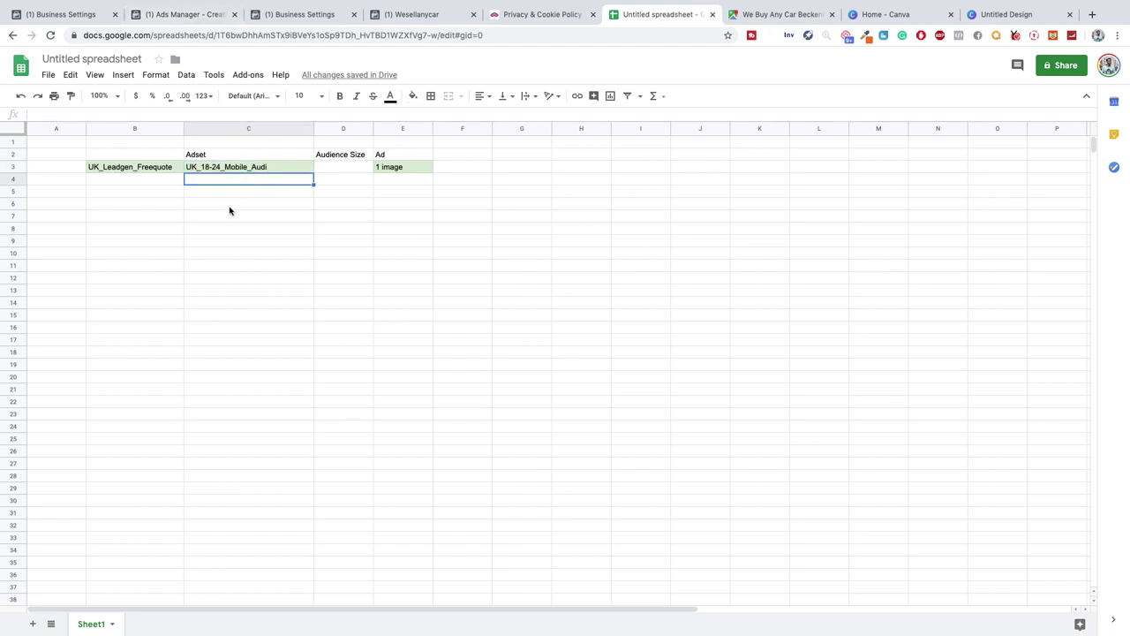
pyautogui.press('Up')
pyautogui.press('Down')
pyautogui.write('UK_18-24_Mobile_Audi')
pyautogui.press('Down')
pyautogui.write('UK_18-24_Mobile_Audi')
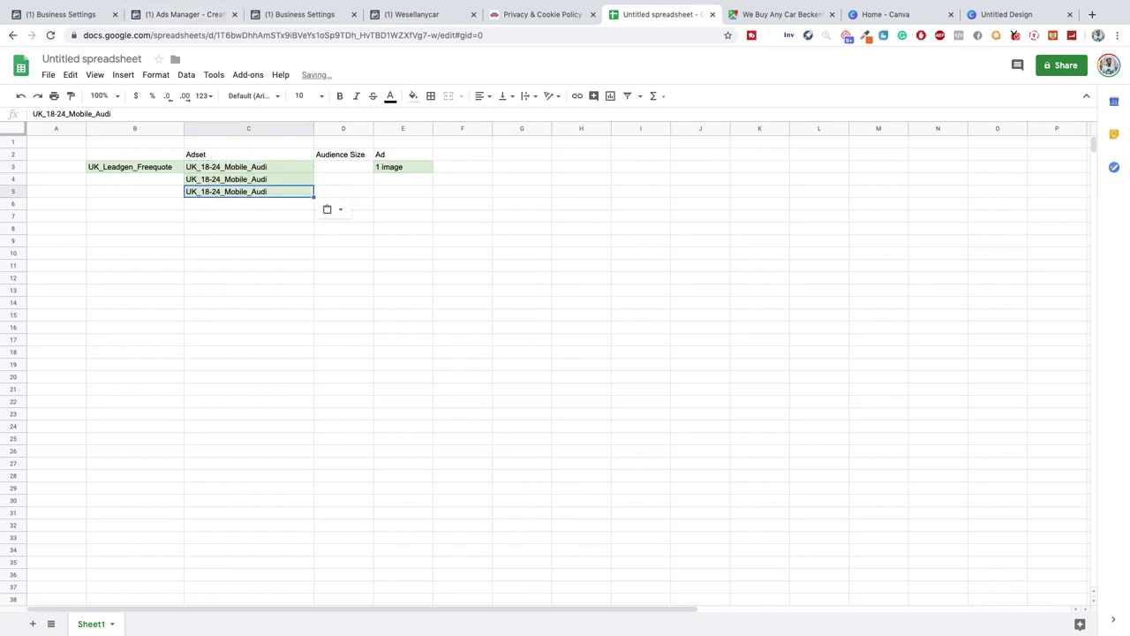
pyautogui.press('Down')
pyautogui.write('UK_18-24_Mobile_Audi')
pyautogui.press('Down')
pyautogui.write('UK_18-24_Mobile_Audi')
pyautogui.press('Up')
pyautogui.press('Up')
pyautogui.press('Up')
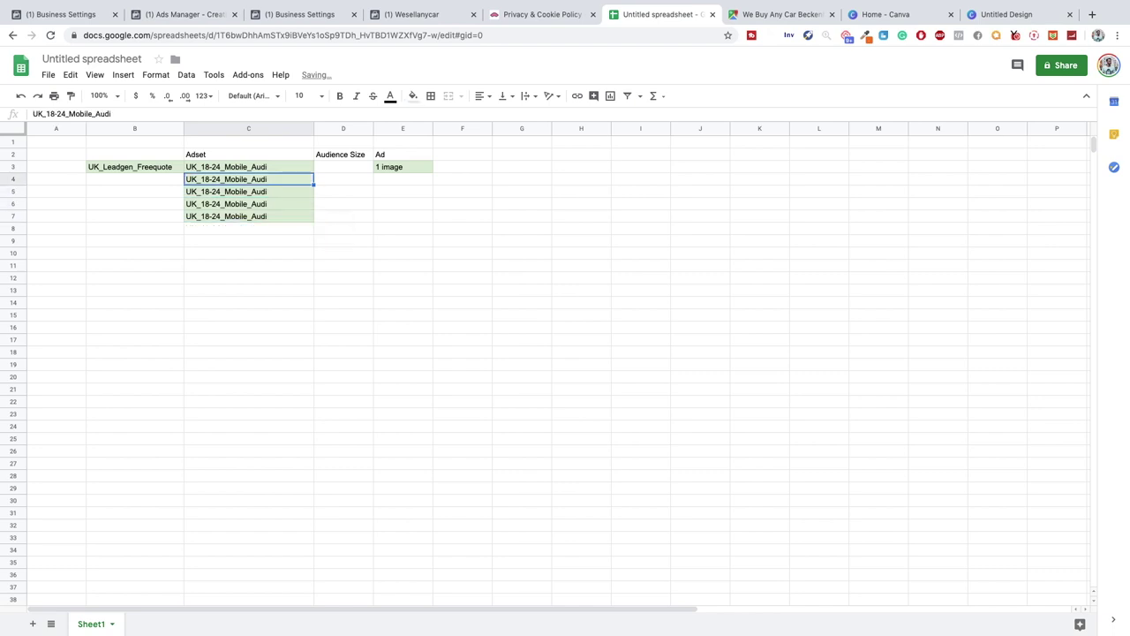
# Change the age range to 25-34 in C4 and 35-44 in C5.
pyautogui.click(48, 113)
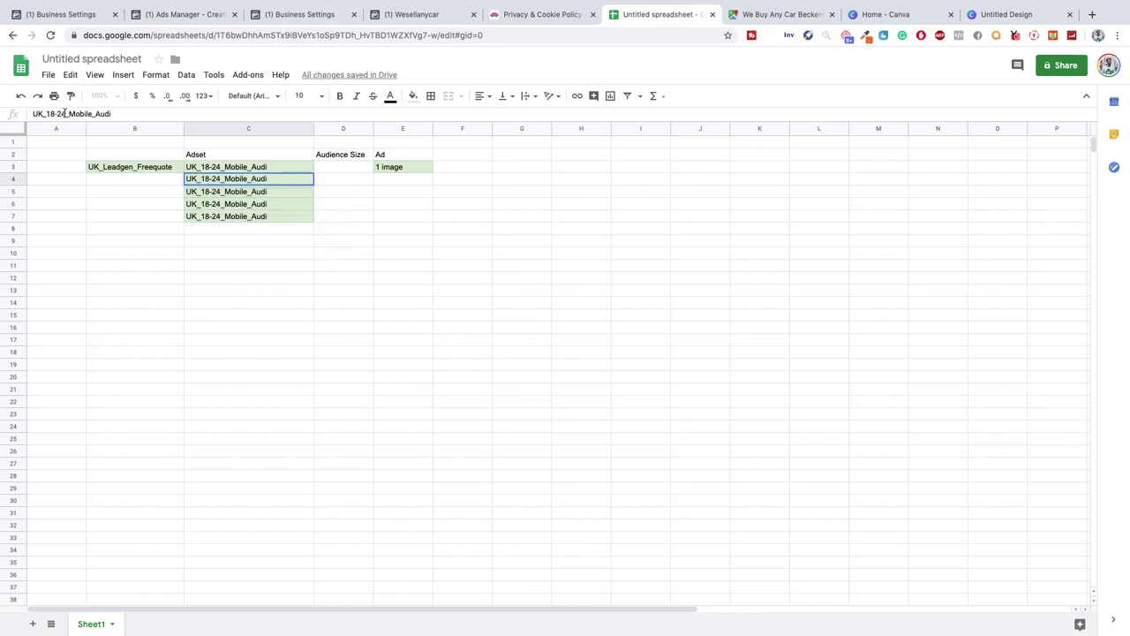
pyautogui.moveTo(68, 113); pyautogui.dragTo(46, 113)
pyautogui.write('25-')
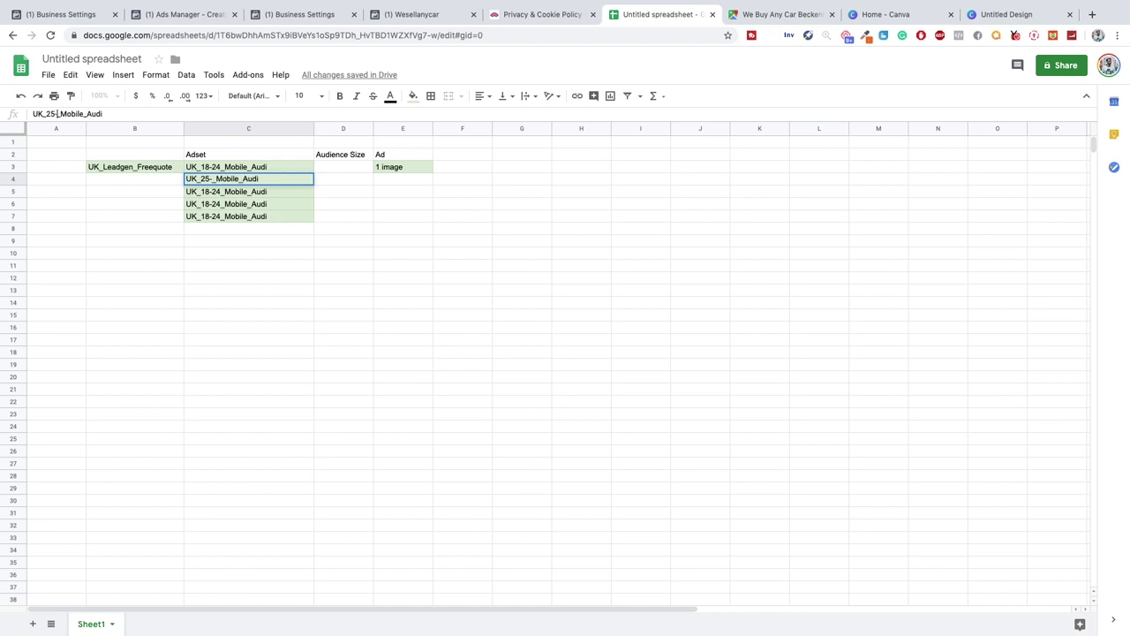
pyautogui.write('34')
pyautogui.press('Return')
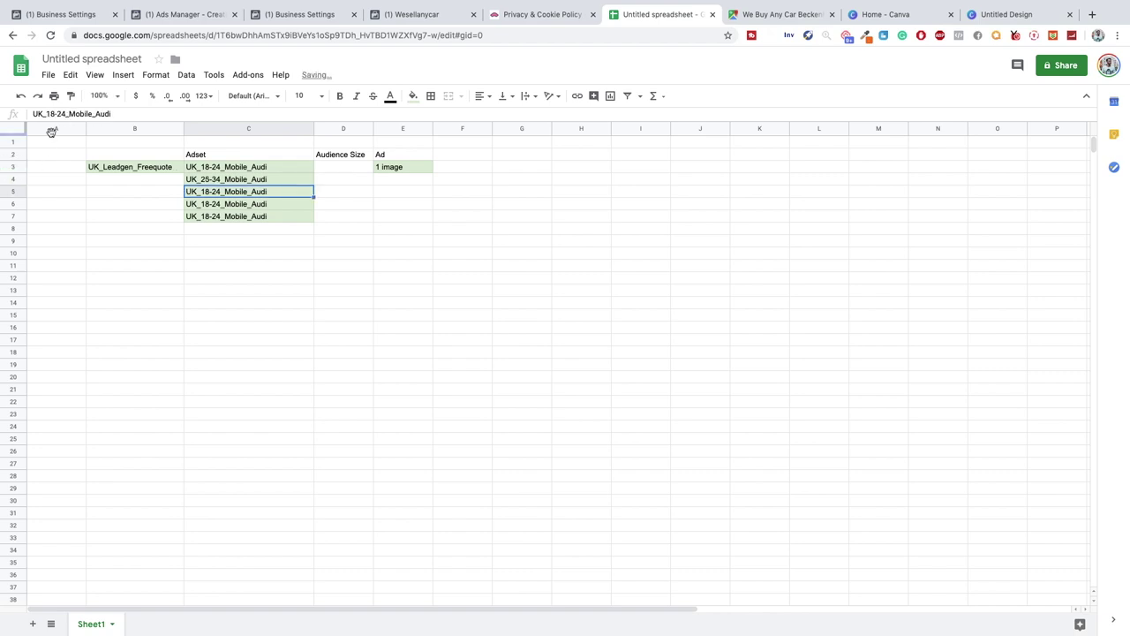
pyautogui.moveTo(46, 113); pyautogui.dragTo(65, 113)
pyautogui.write('3')
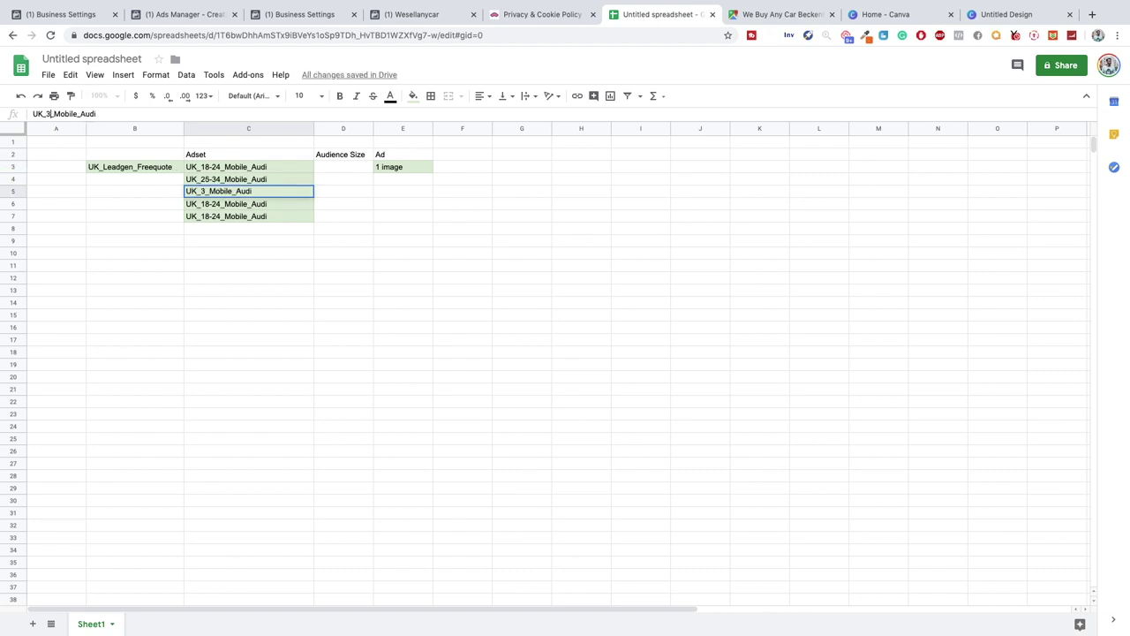
pyautogui.write('5-')
pyautogui.write('44')
pyautogui.press('Return')
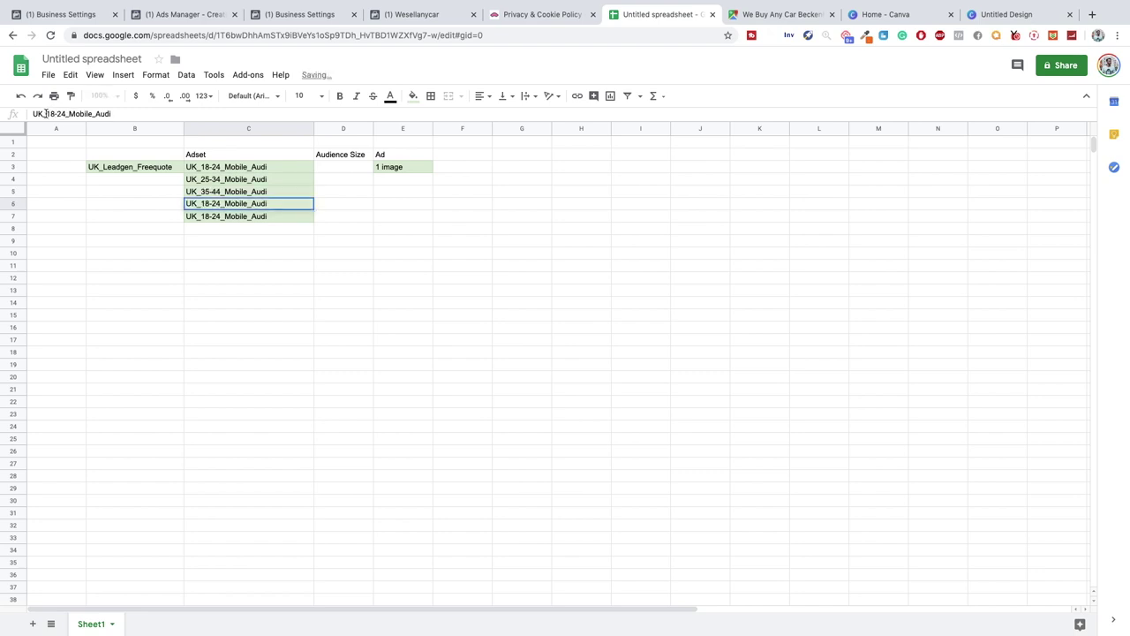
# Change the age range to 45-54 in C6 and 55-64 in C7.
pyautogui.moveTo(46, 113); pyautogui.dragTo(64, 113)
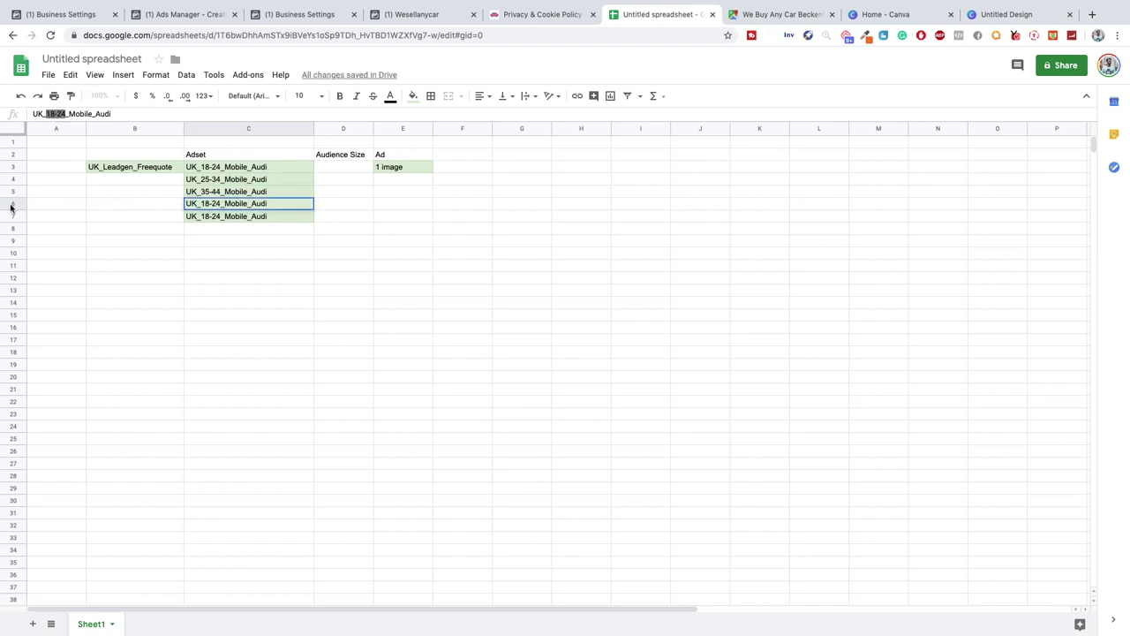
pyautogui.write('45-54')
pyautogui.press('Return')
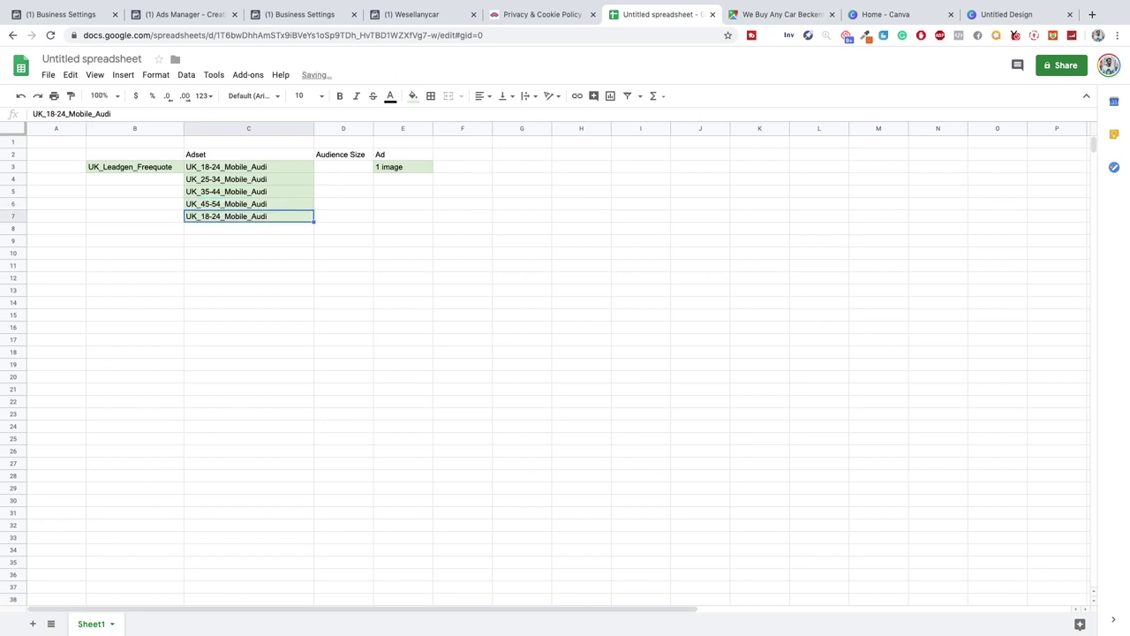
pyautogui.moveTo(46, 113); pyautogui.dragTo(63, 113)
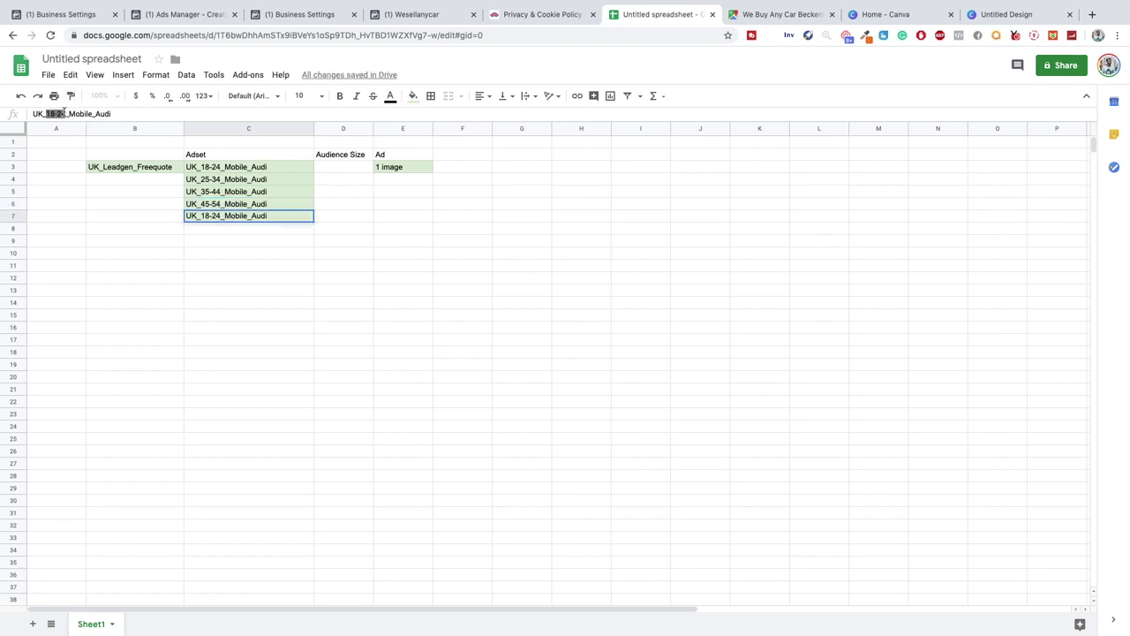
pyautogui.write('55-64')
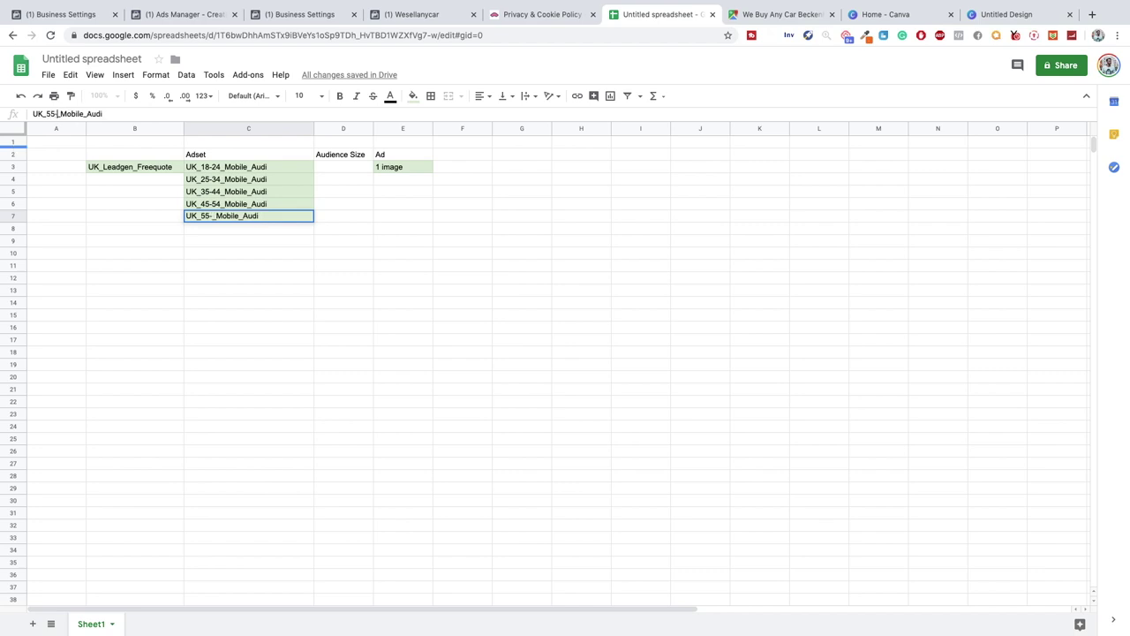
pyautogui.press('Return')
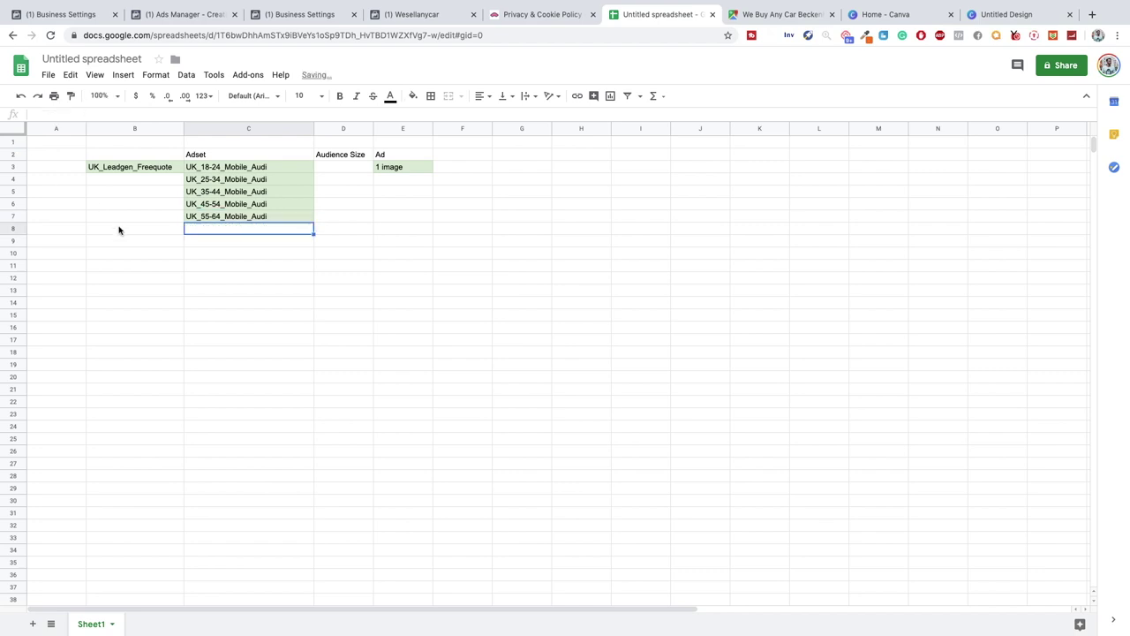
pyautogui.click(142, 257)
# Move back and forth between campaign name UK_Leadgen_Freequote in B3 and the ad set in C3.
pyautogui.click(171, 179)
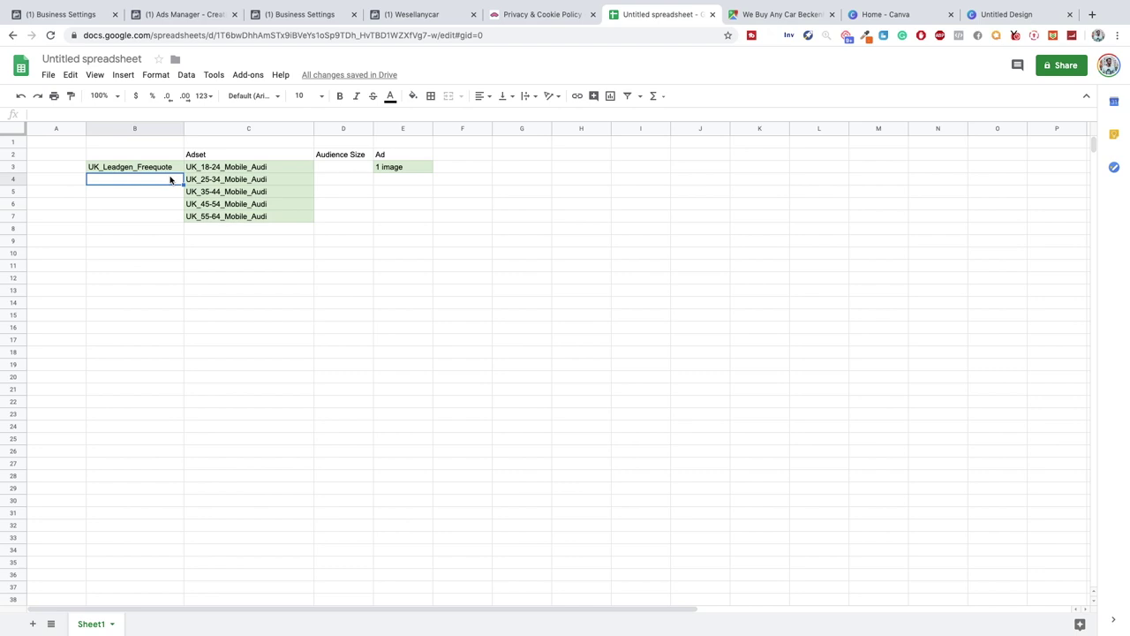
pyautogui.press('Up')
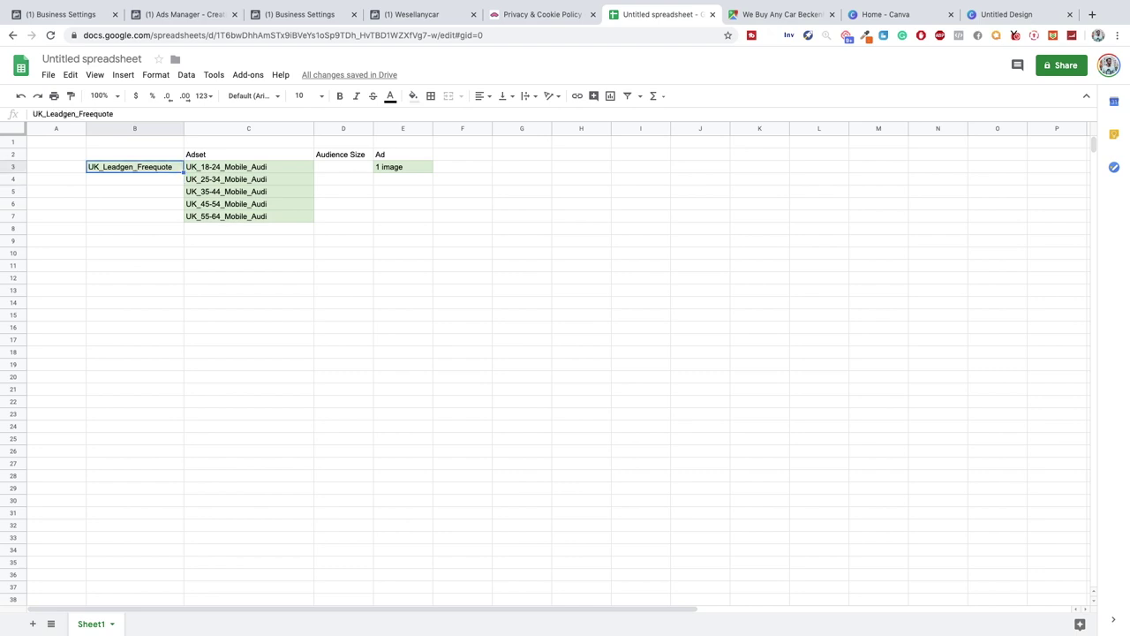
pyautogui.press('Down')
pyautogui.press('Right')
pyautogui.press('Right')
pyautogui.press('Up')
pyautogui.press('Left')
pyautogui.press('Left')
pyautogui.press('Right')
pyautogui.press('Left')
pyautogui.press('Right')
pyautogui.press('Left')
pyautogui.press('Right')
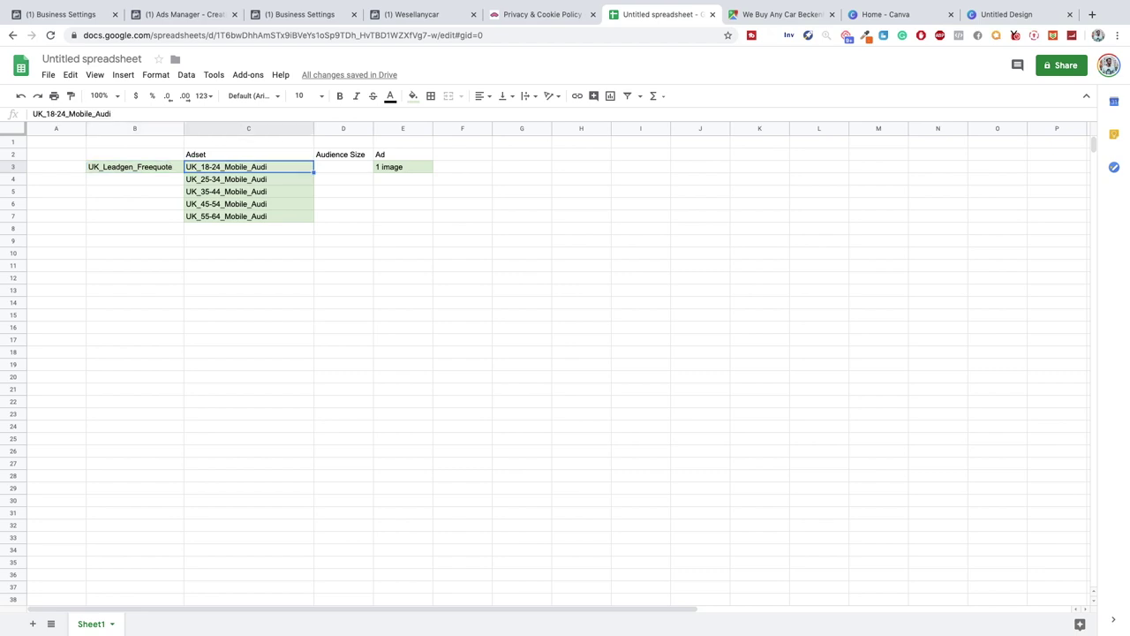
pyautogui.press('Left')
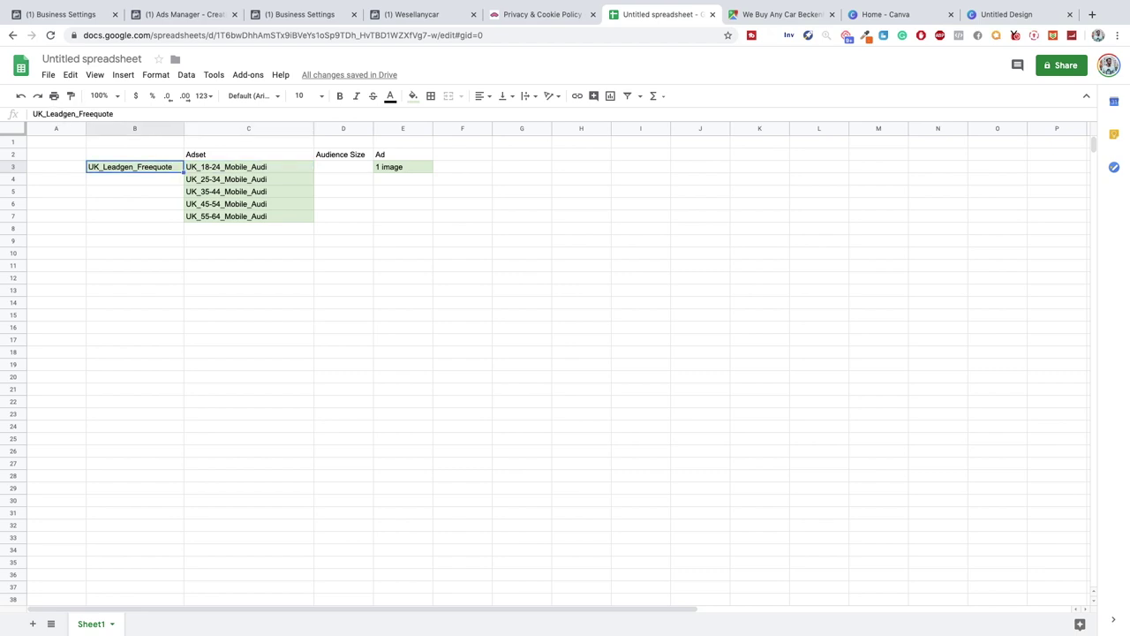
pyautogui.press('Right')
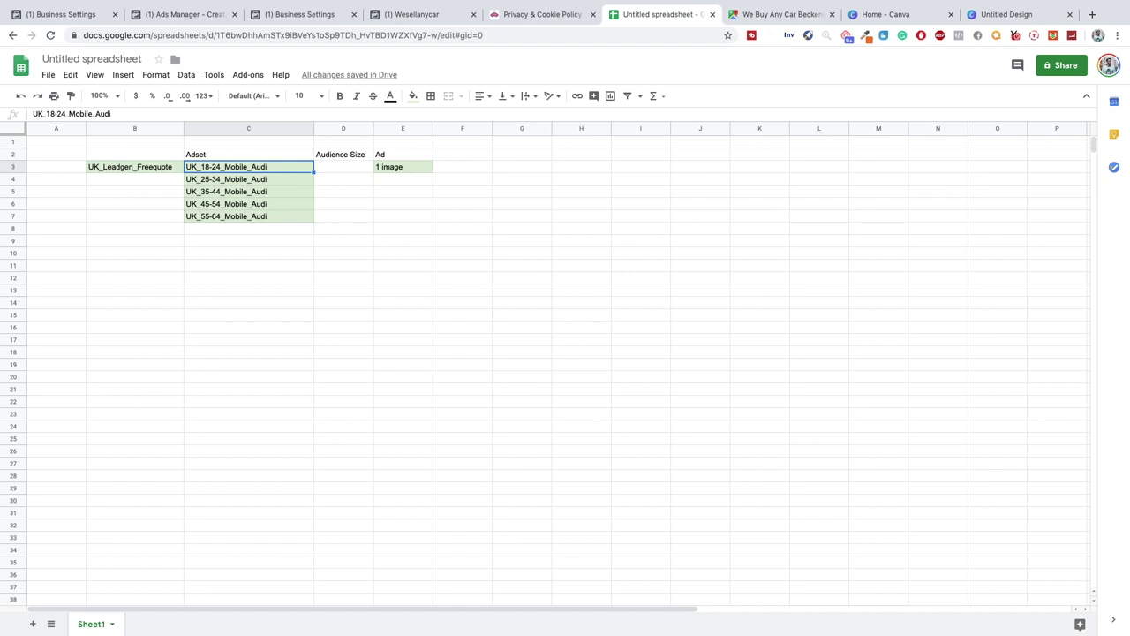
pyautogui.press('Left')
pyautogui.press('Right')
pyautogui.press('Left')
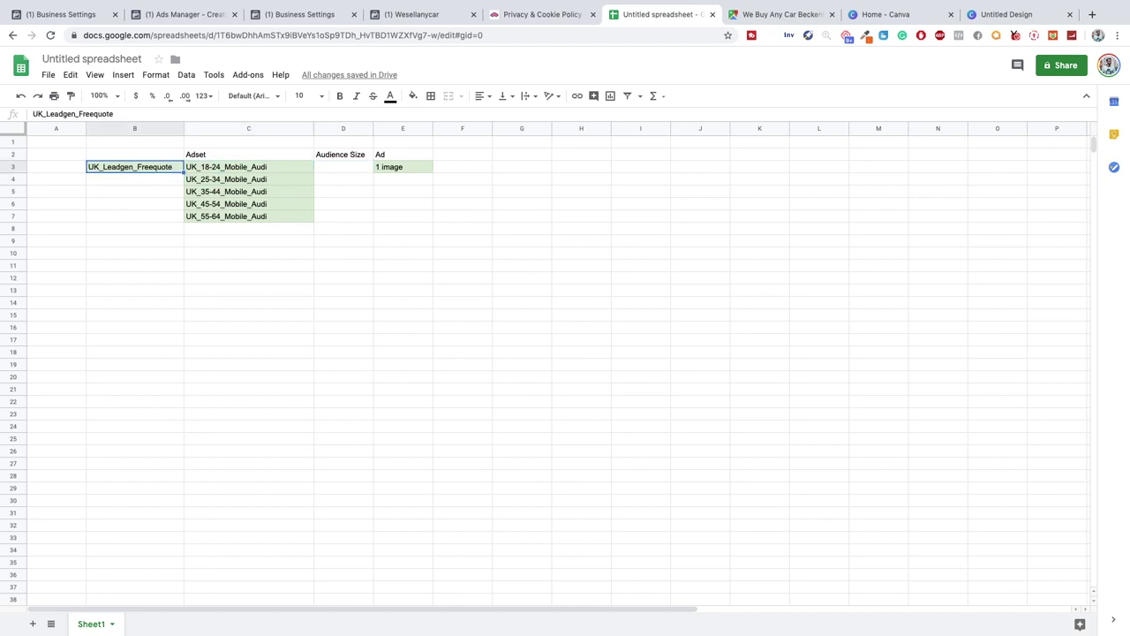
# Select the campaign row and the five ad set names C3:C7, then deselect.
pyautogui.moveTo(141, 169); pyautogui.dragTo(391, 172)
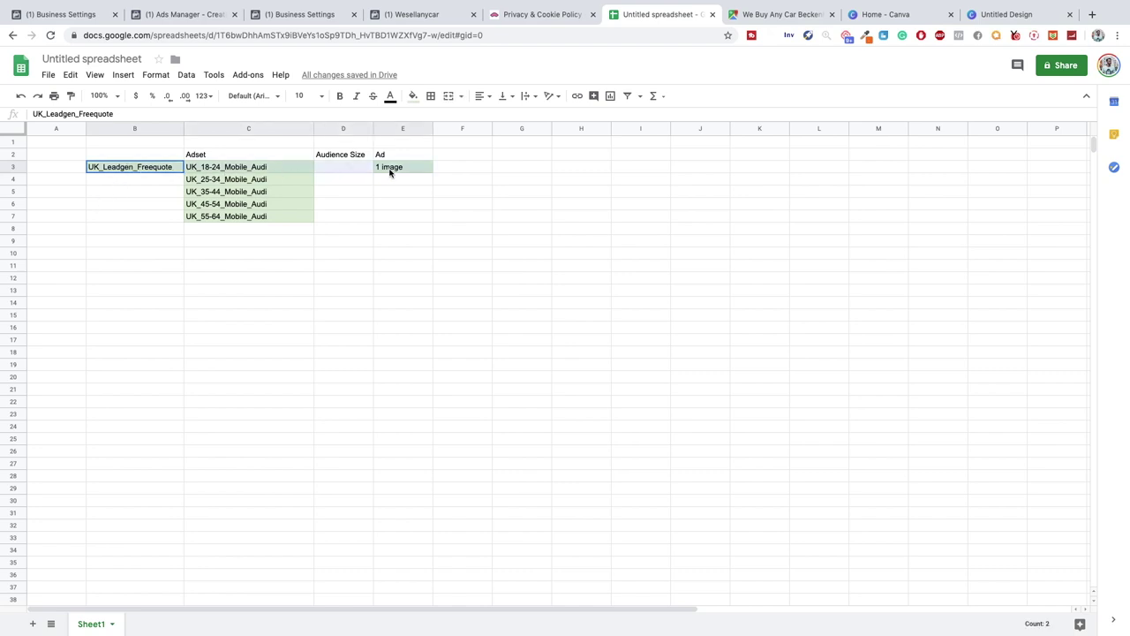
pyautogui.moveTo(246, 181); pyautogui.dragTo(246, 215)
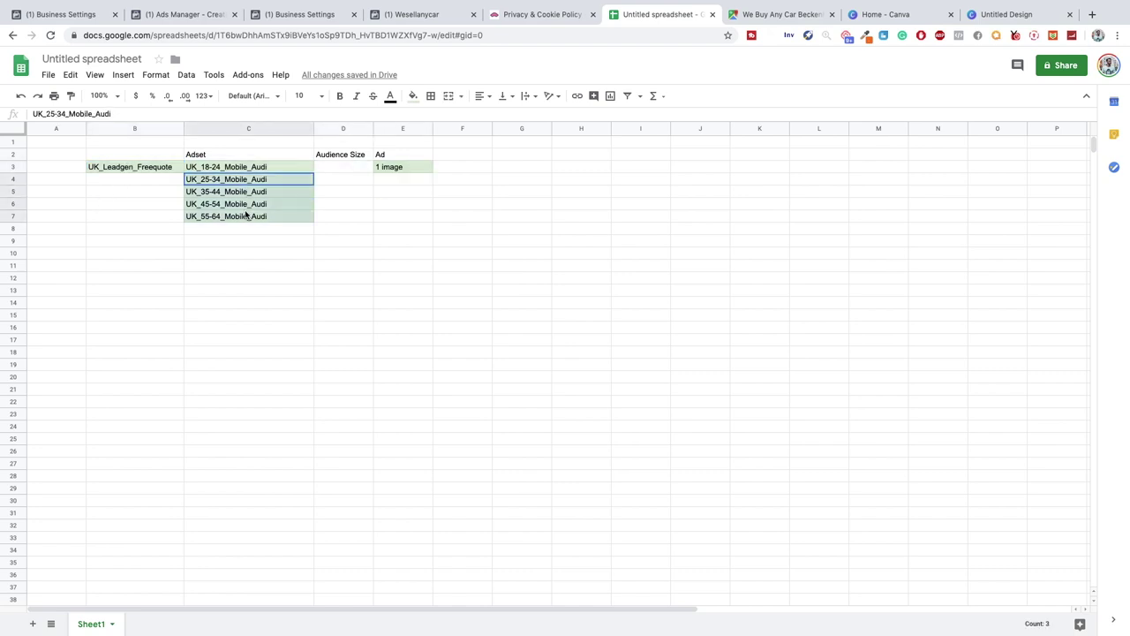
pyautogui.click(333, 181)
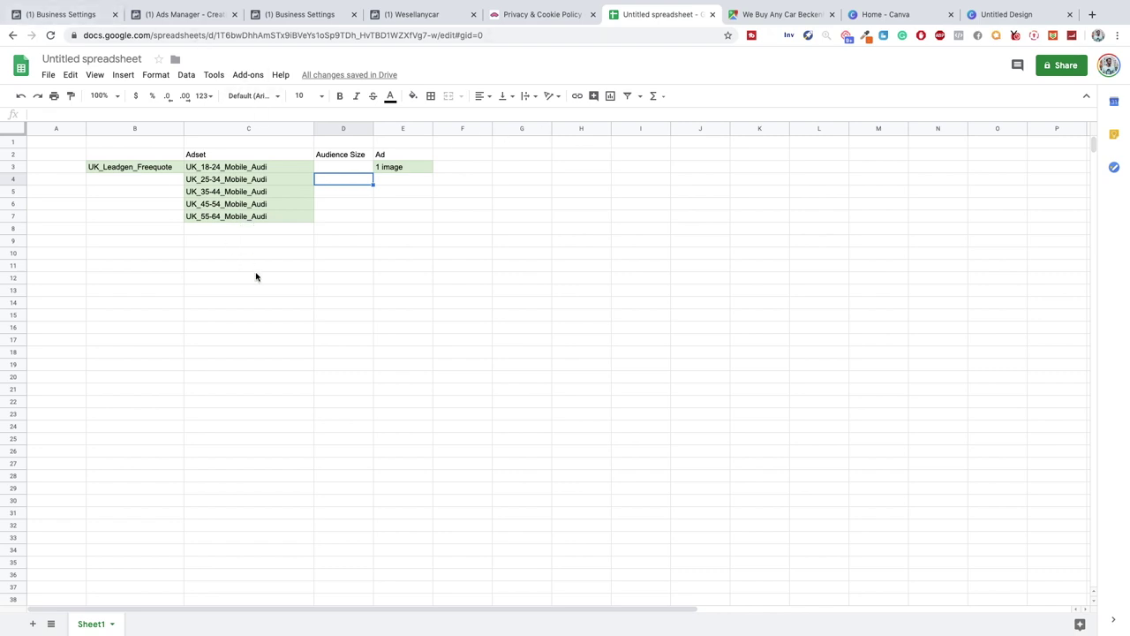
pyautogui.click(213, 230)
pyautogui.moveTo(262, 167); pyautogui.dragTo(264, 216)
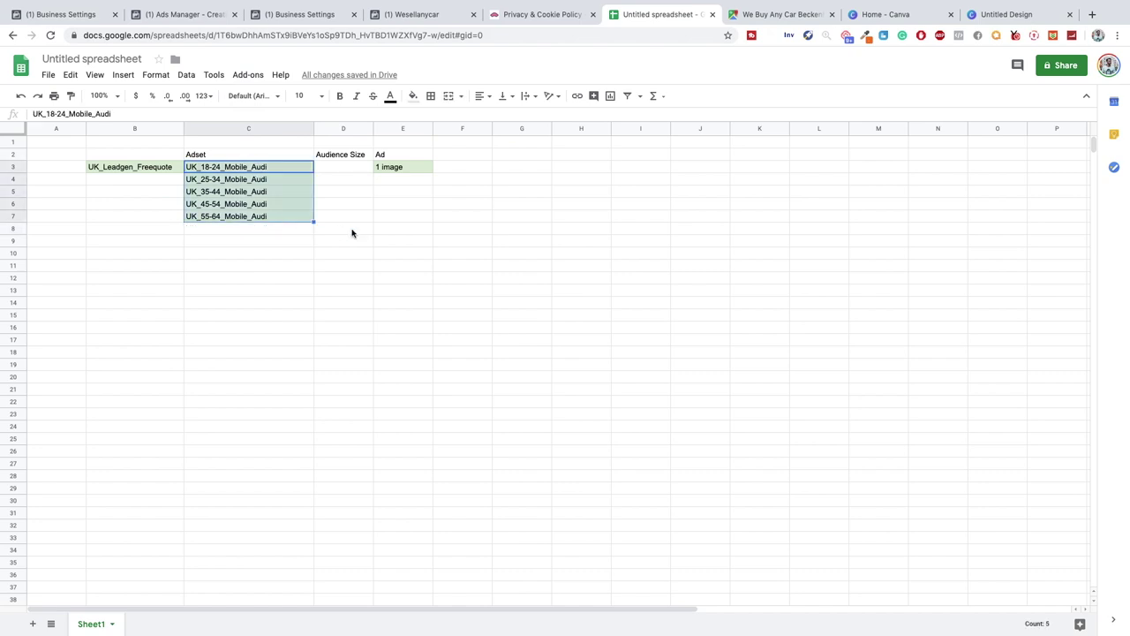
pyautogui.click(351, 230)
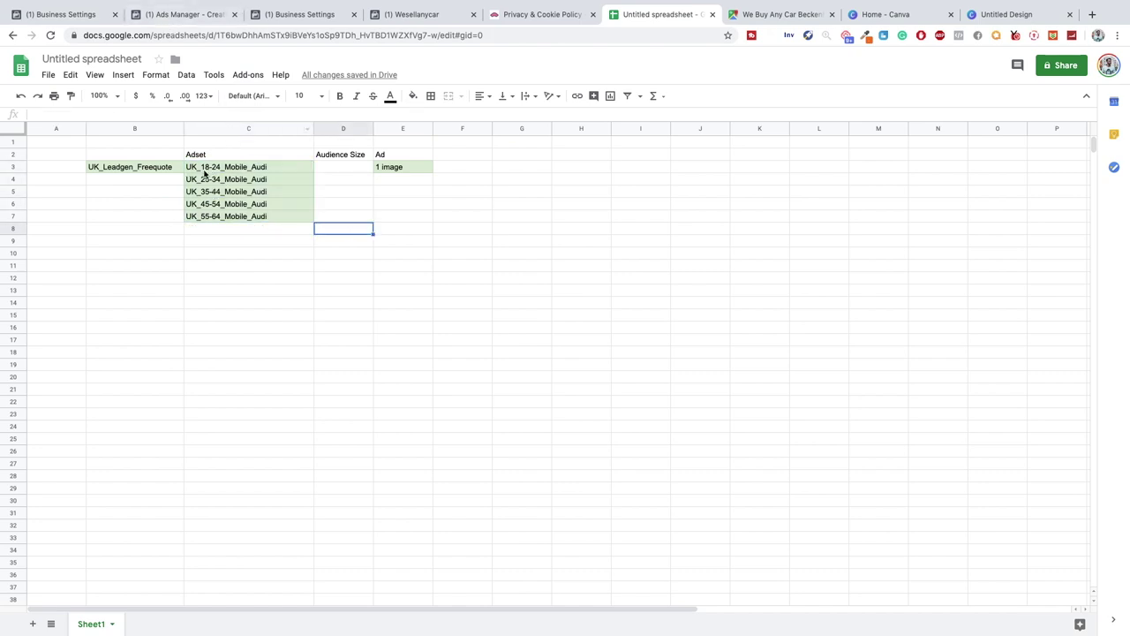
# Check the ad set's 1,500,000 potential reach, then move the spreadsheet tab beside Ads Manager.
pyautogui.click(79, 15)
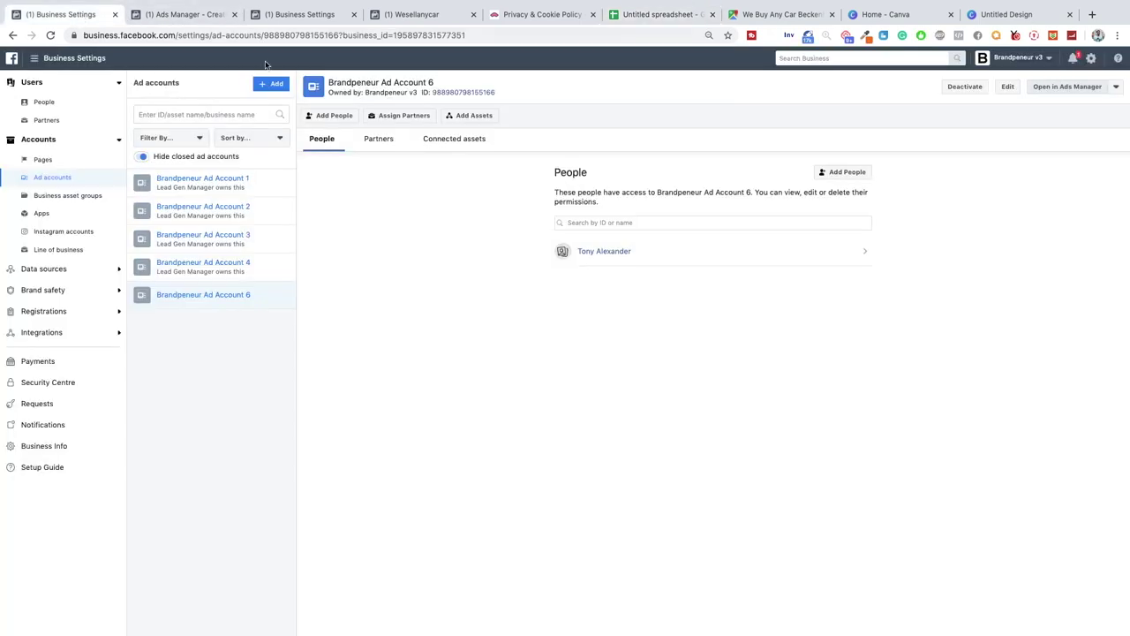
pyautogui.click(166, 15)
pyautogui.click(277, 14)
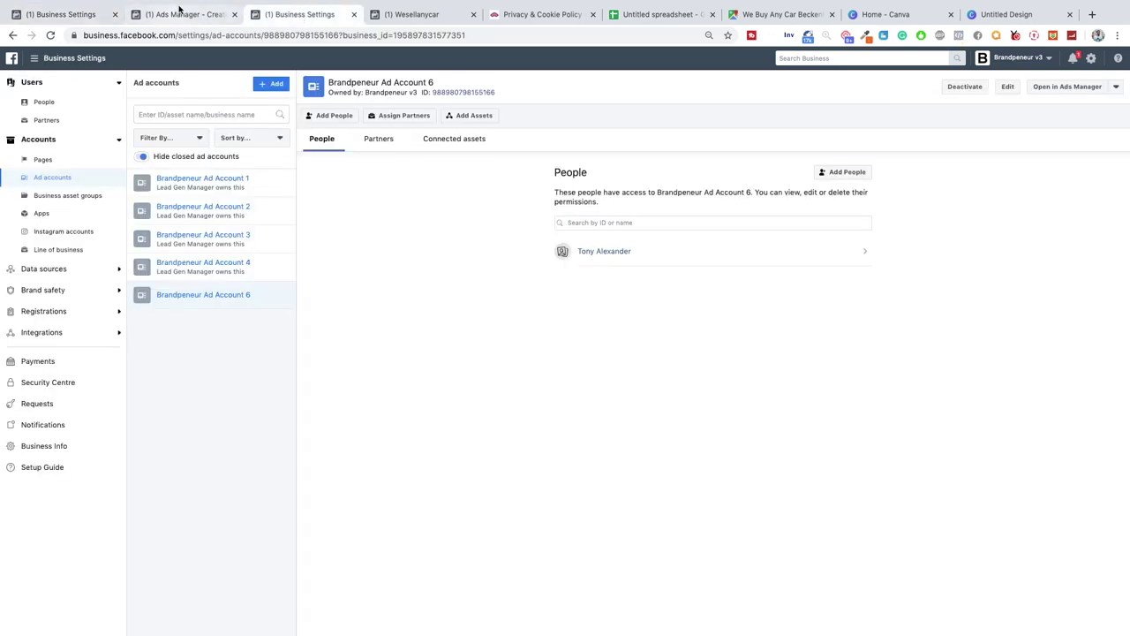
pyautogui.click(177, 14)
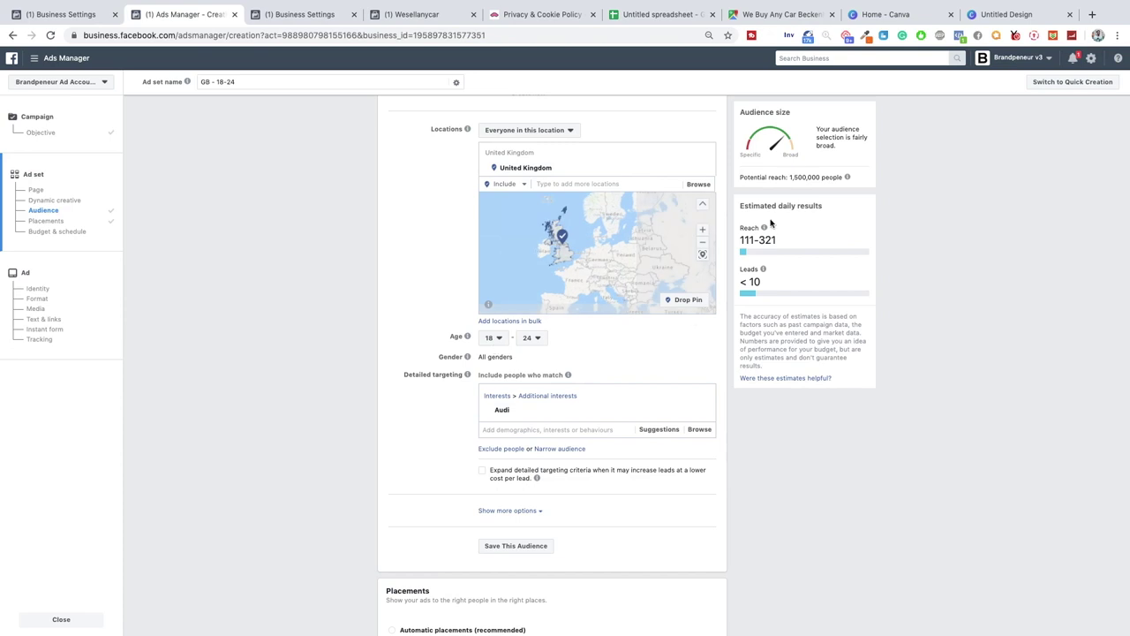
pyautogui.moveTo(641, 14); pyautogui.dragTo(291, 15)
pyautogui.click(333, 168)
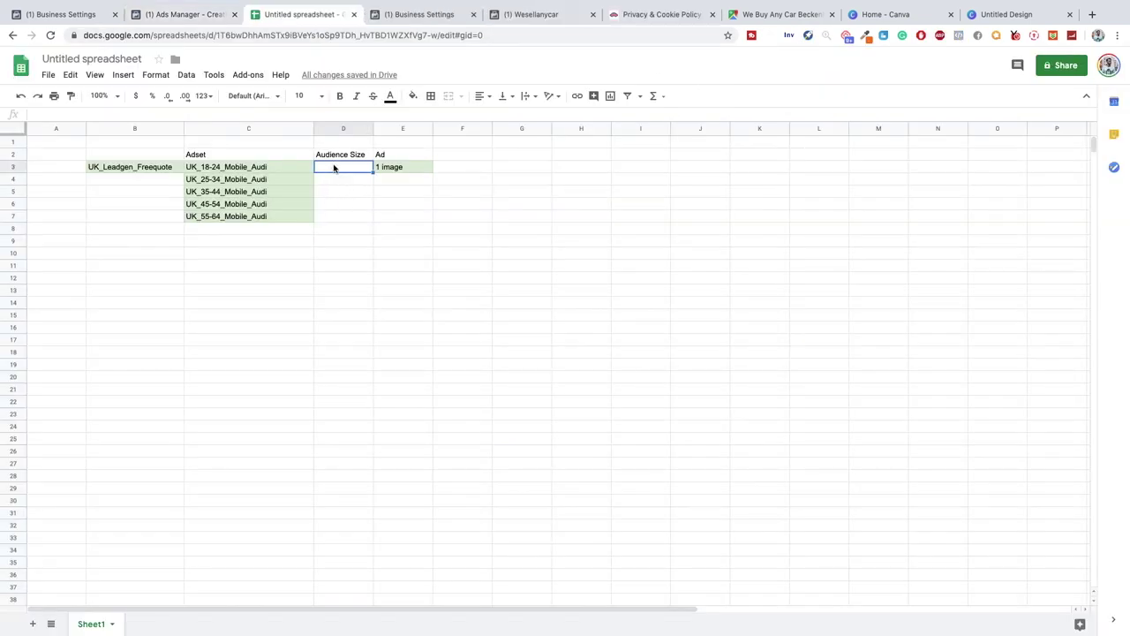
# Enter 1500000 in D3 and format it as a number, showing 1,500,000.00.
pyautogui.write('1500000')
pyautogui.press('Return')
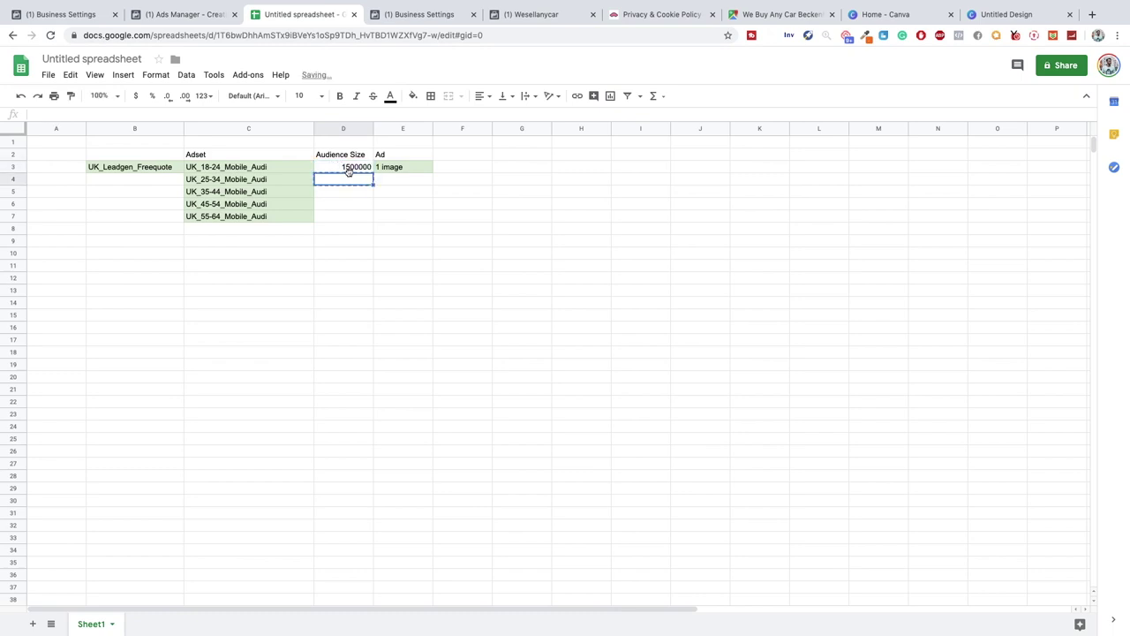
pyautogui.click(350, 170)
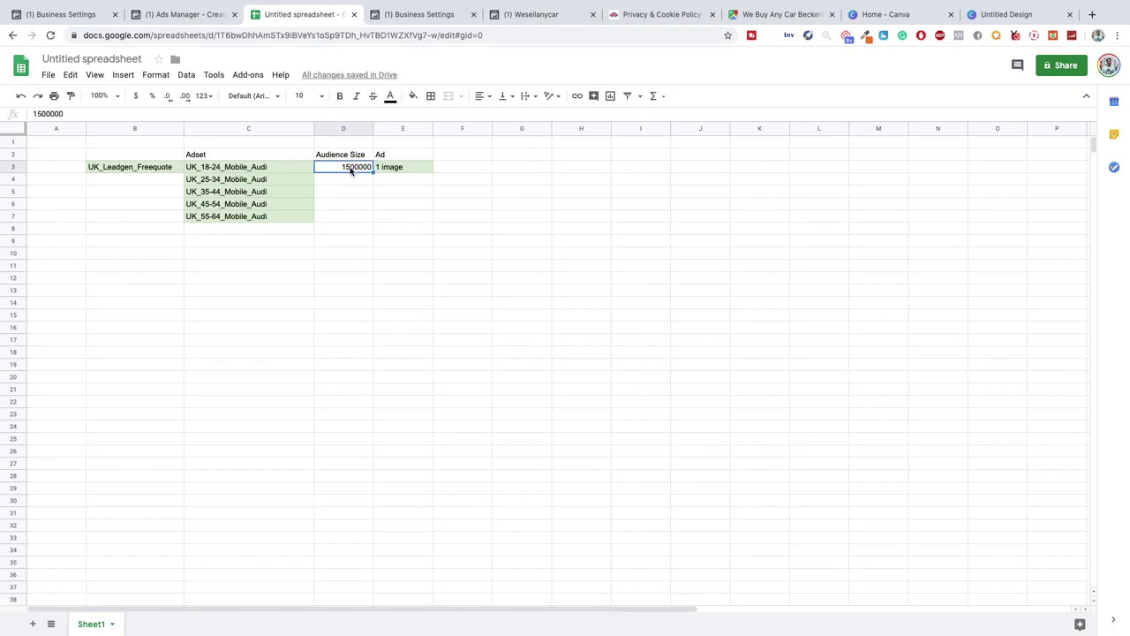
pyautogui.click(204, 97)
pyautogui.click(235, 164)
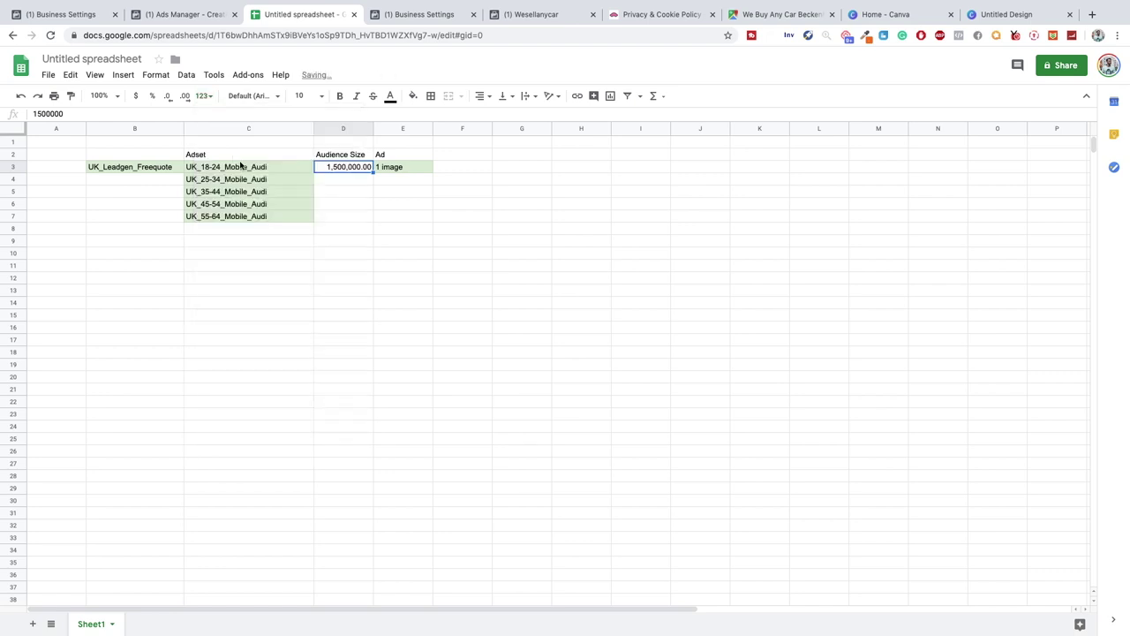
pyautogui.click(329, 182)
# Set the ad set's age range to minimum 25 and maximum 34, making it GB - 25-34.
pyautogui.click(181, 14)
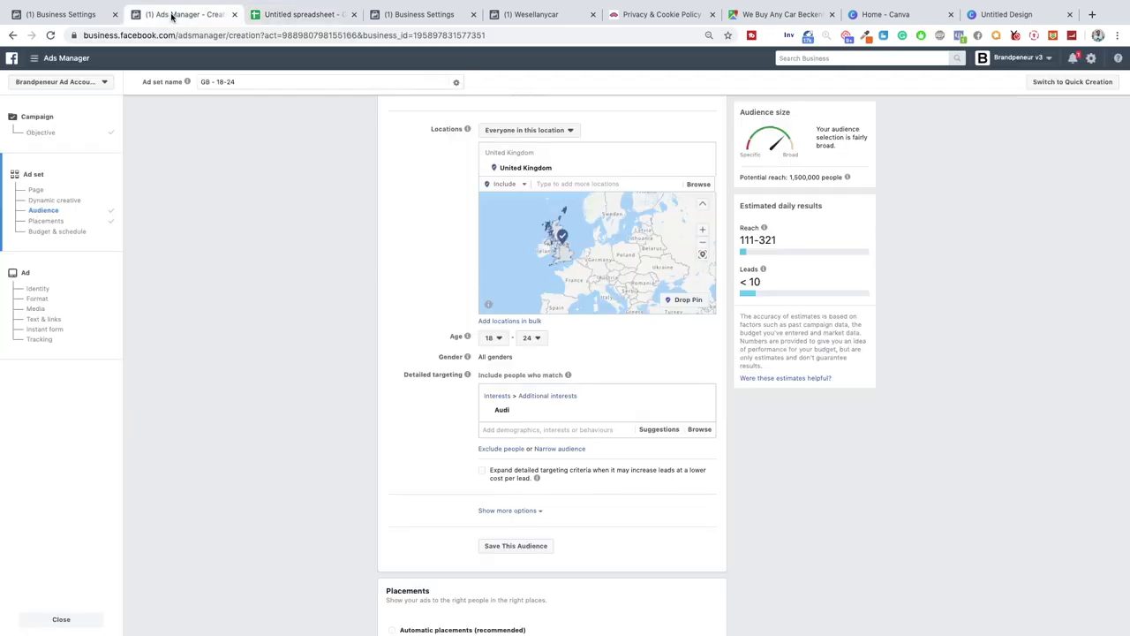
pyautogui.click(505, 340)
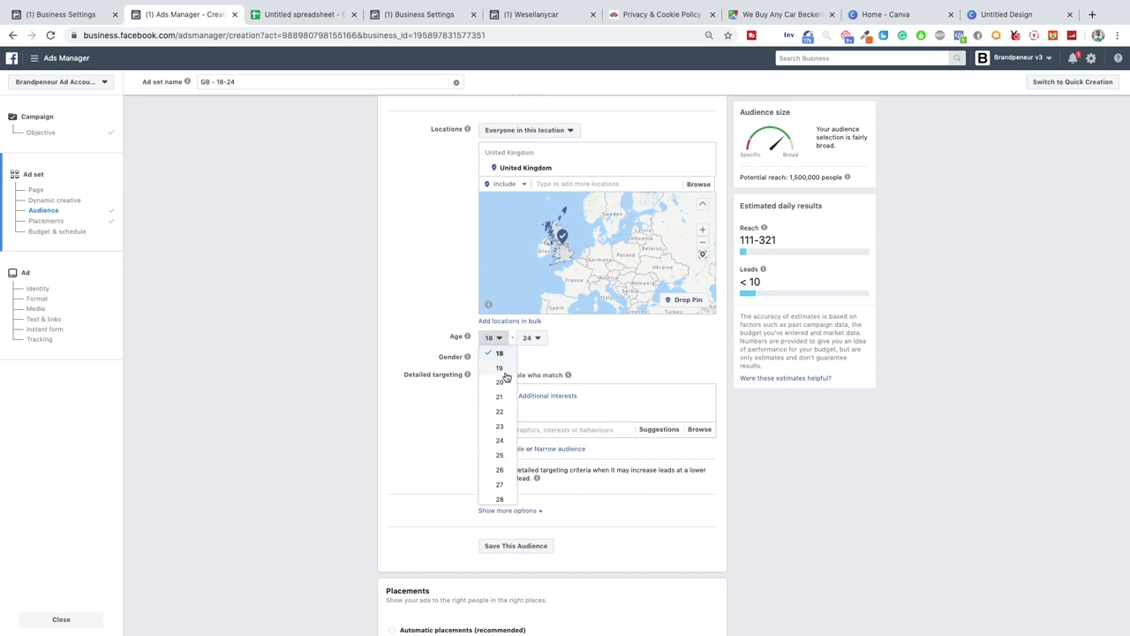
pyautogui.press('Return')
pyautogui.click(530, 337)
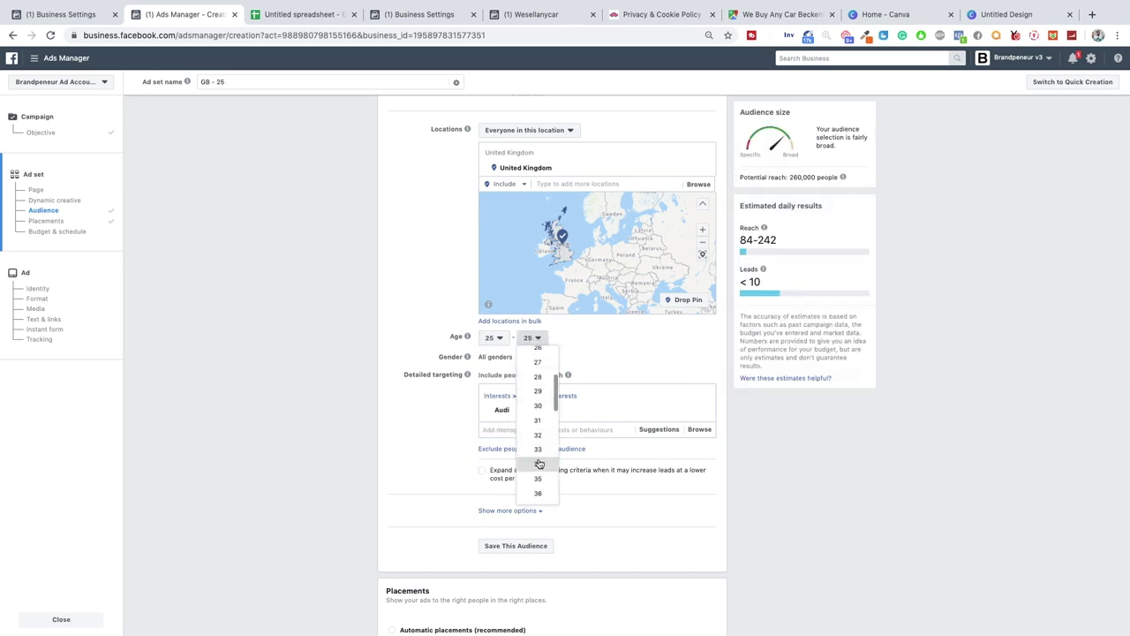
pyautogui.click(539, 466)
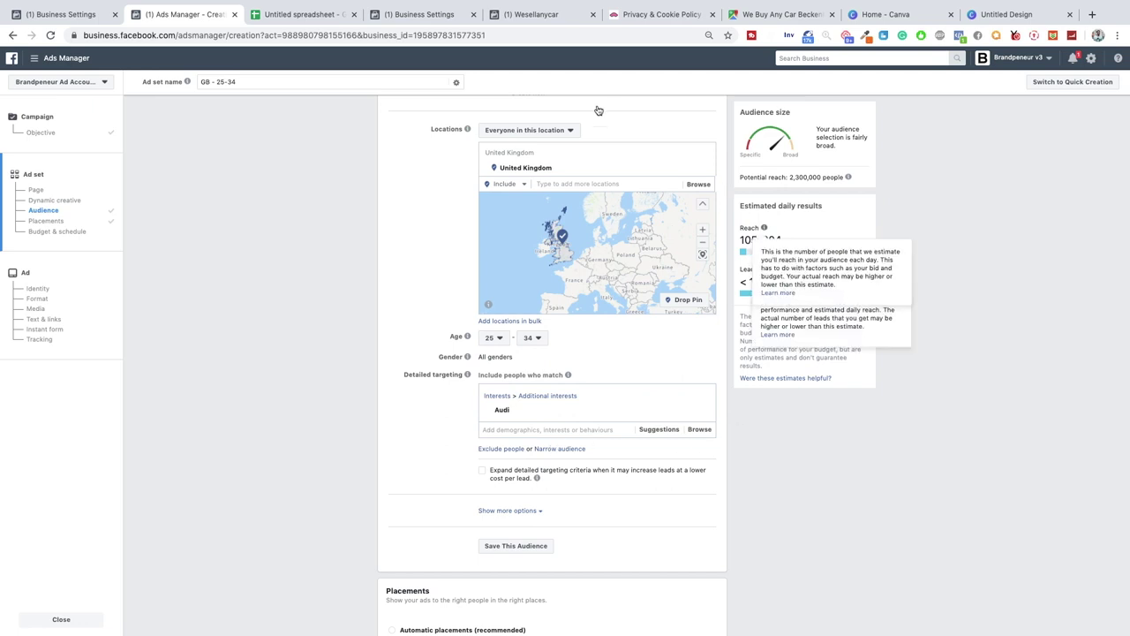
# Enter 2300000 in D4 and format column D as Number, showing 2,300,000.00.
pyautogui.click(291, 15)
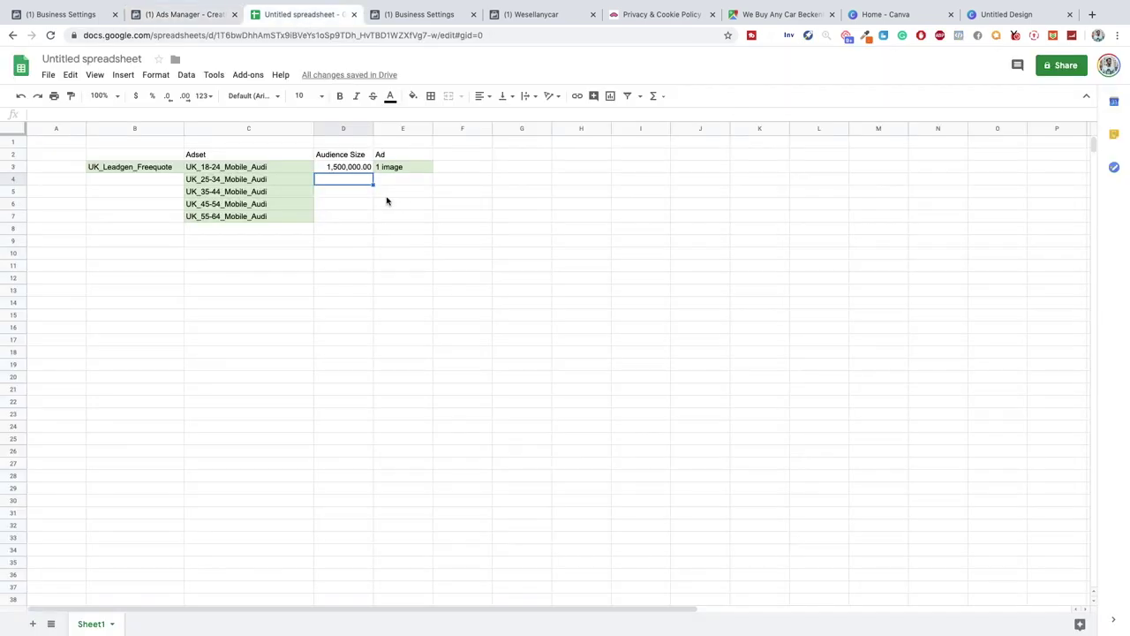
pyautogui.write('2300000')
pyautogui.press('Return')
pyautogui.press('Up')
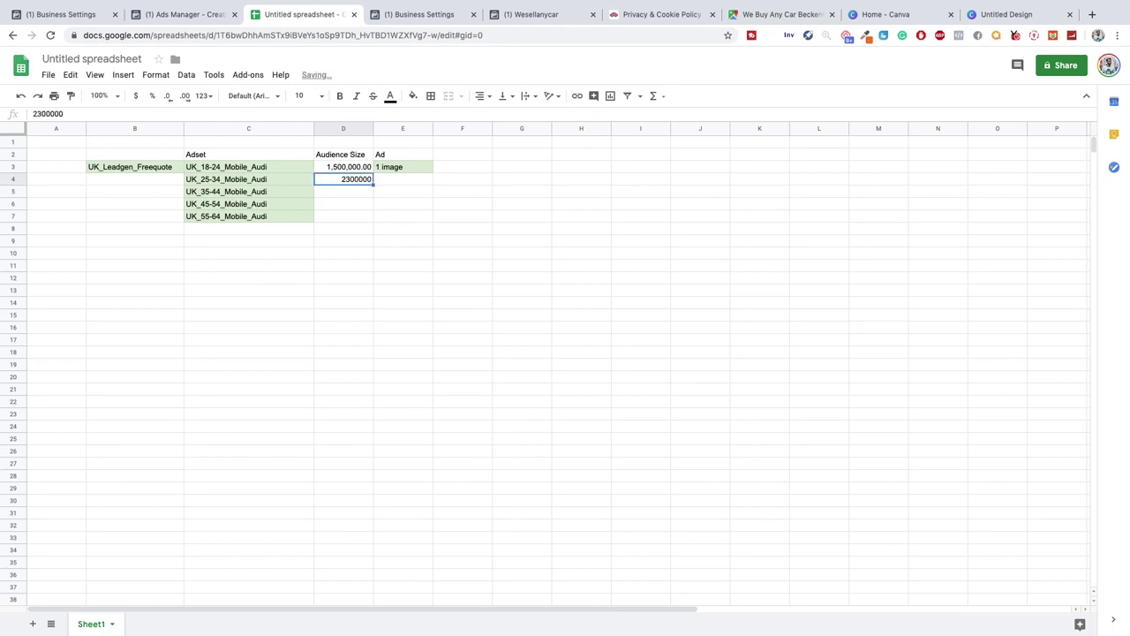
pyautogui.click(347, 129)
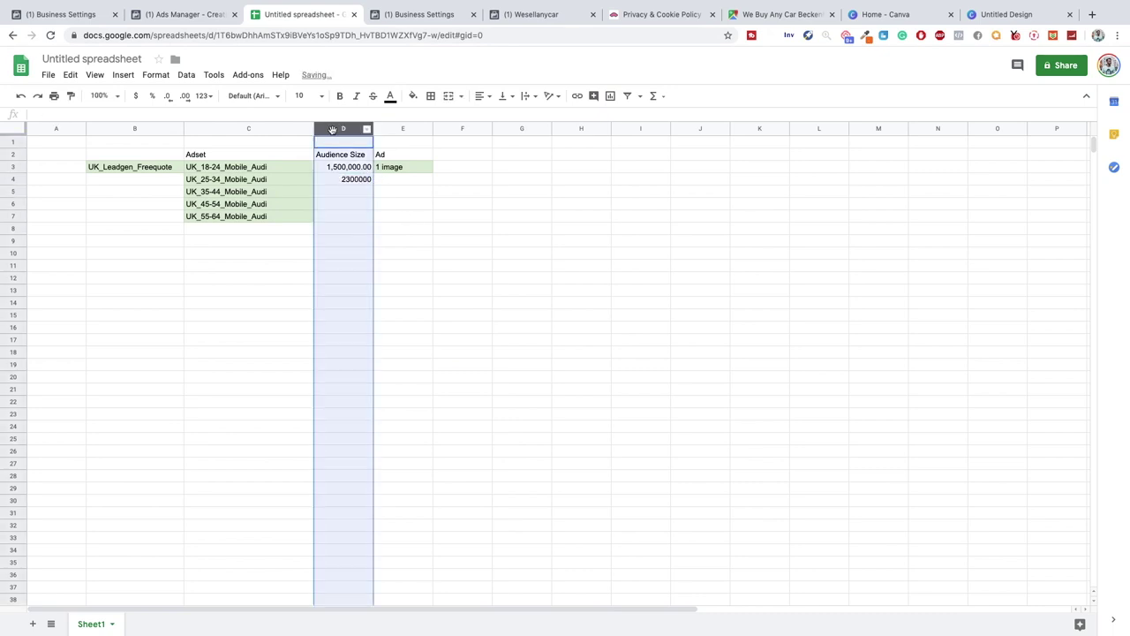
pyautogui.click(203, 95)
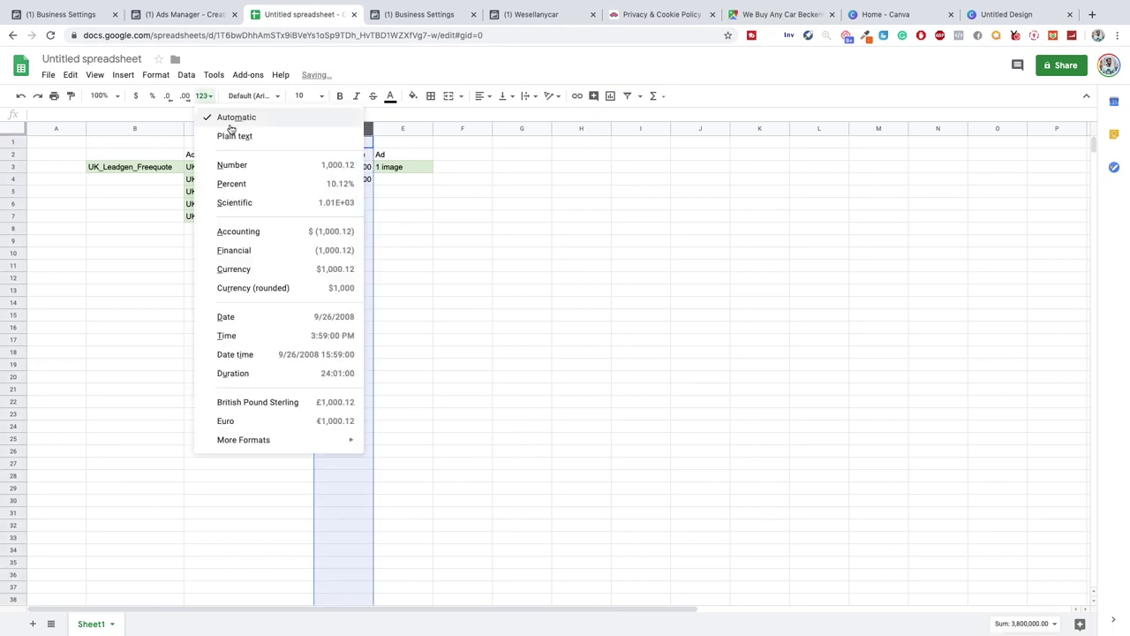
pyautogui.click(233, 164)
pyautogui.click(346, 193)
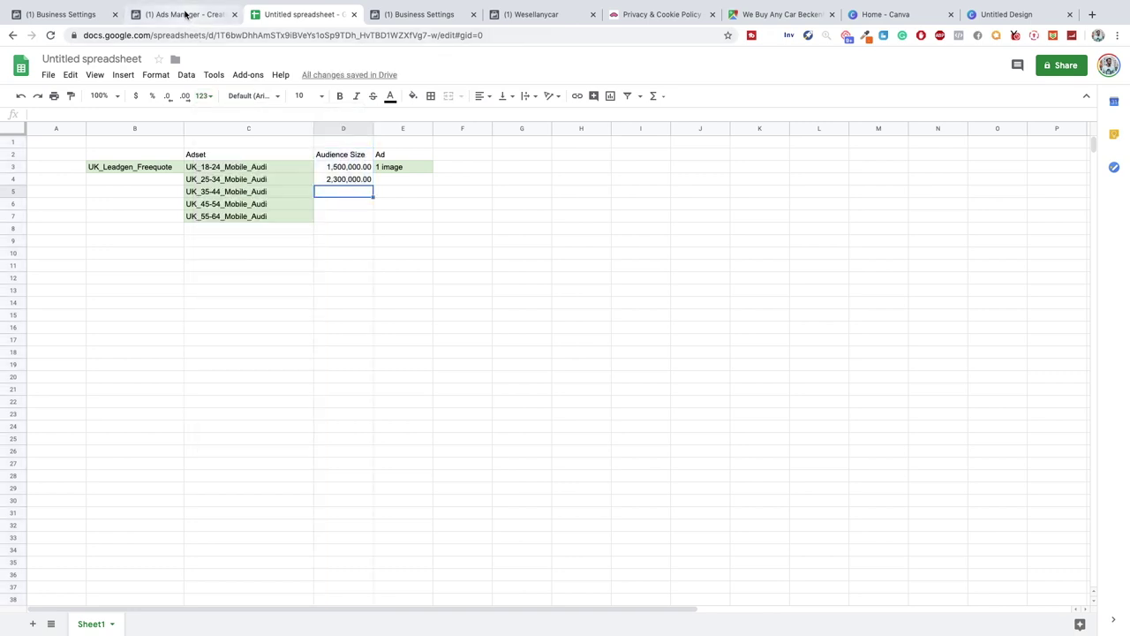
pyautogui.click(186, 14)
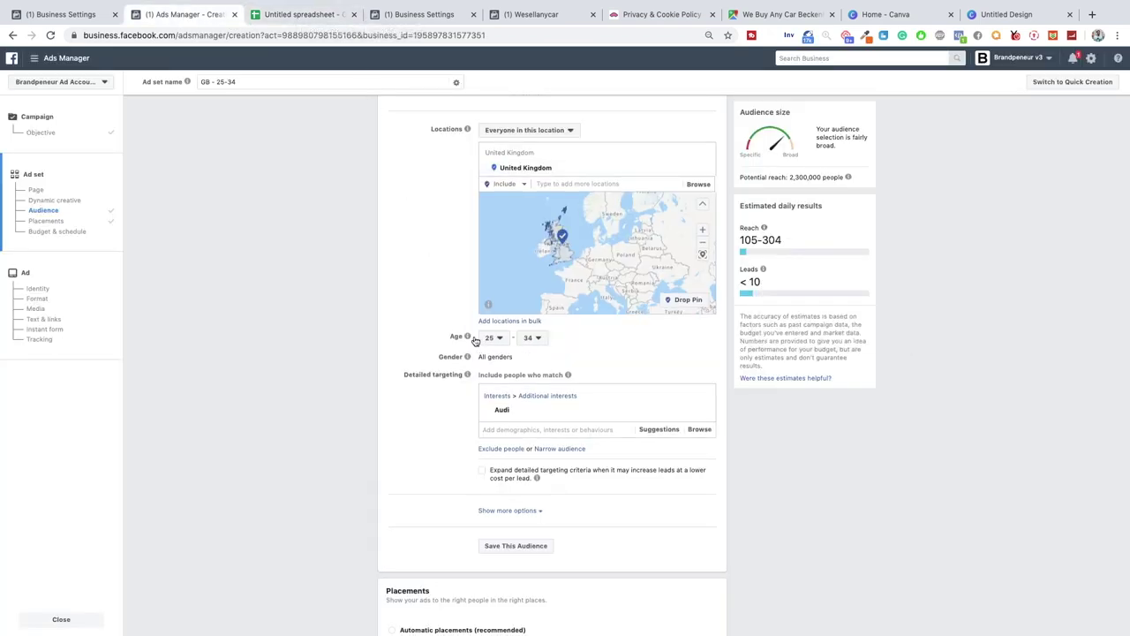
# Set the ad set's ages to minimum 35 and maximum 44 in Ads Manager.
pyautogui.moveTo(468, 337)
pyautogui.click(495, 338)
pyautogui.scroll(-3, 500, 424)
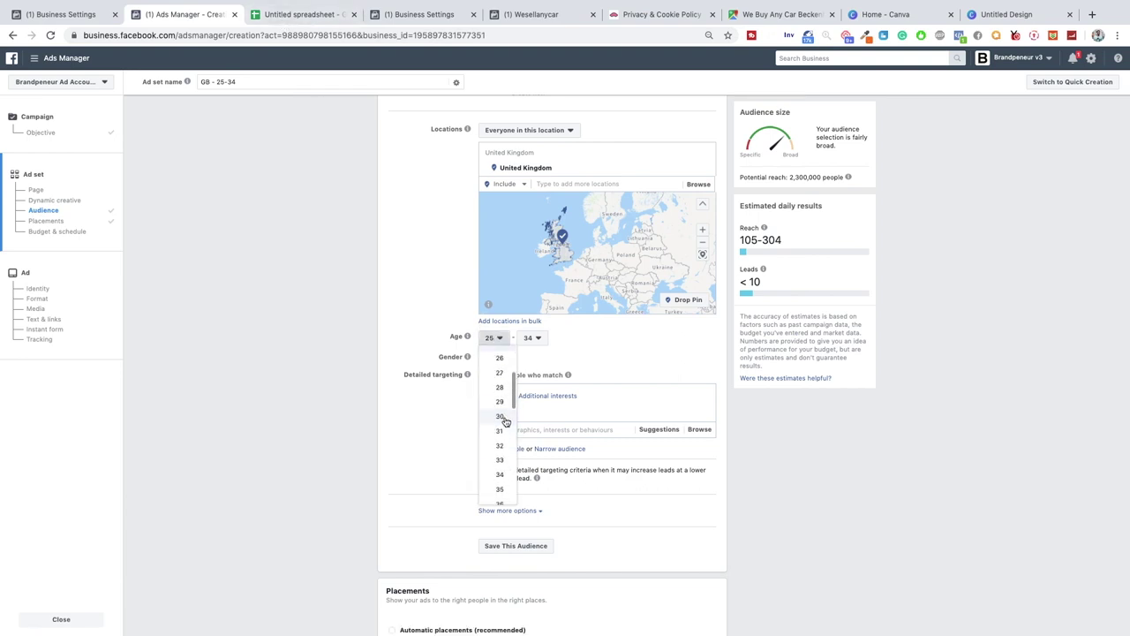
pyautogui.click(509, 486)
pyautogui.click(531, 338)
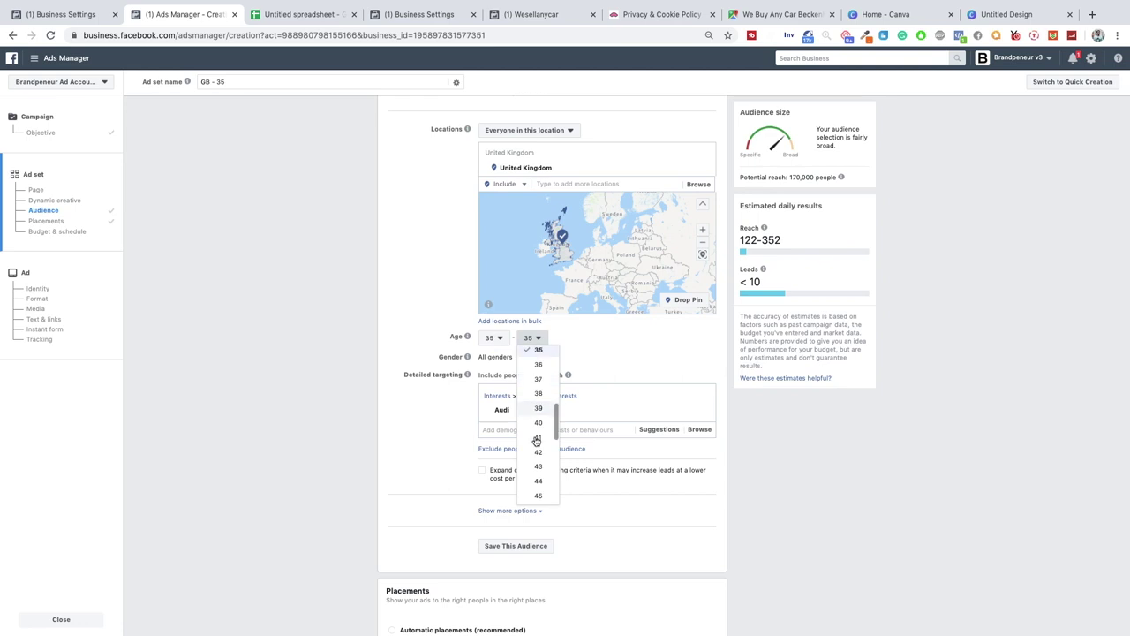
pyautogui.click(538, 481)
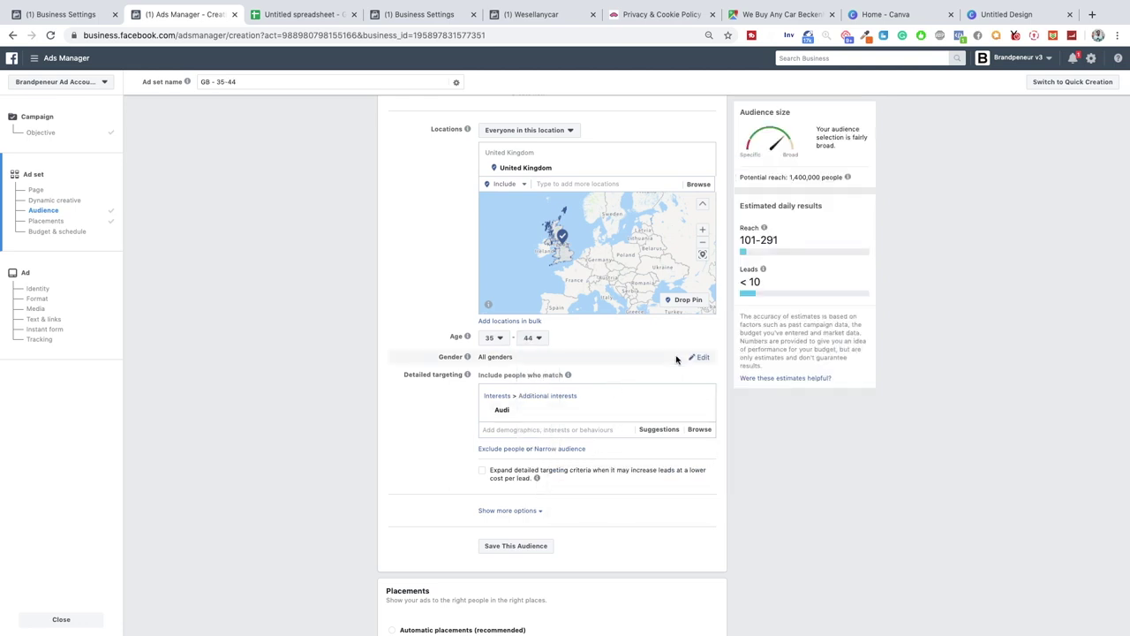
# Log the 1,400,000 potential reach in spreadsheet cell D5.
pyautogui.click(305, 14)
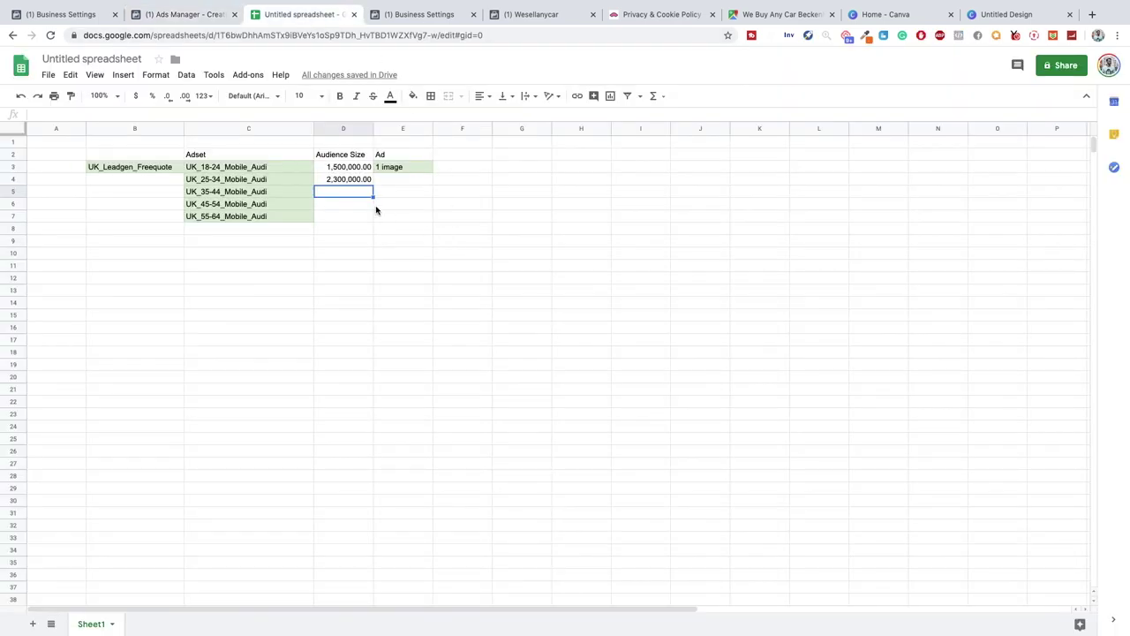
pyautogui.write('1,400,000')
pyautogui.press('Return')
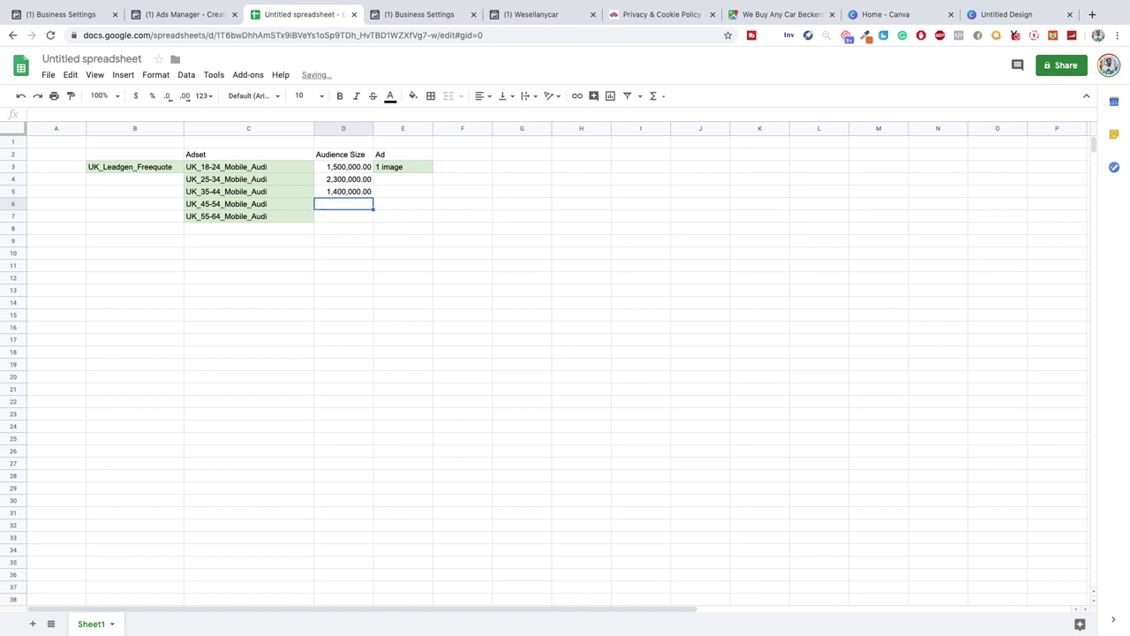
# Set the ad set's ages to minimum 45 and maximum 54 in Ads Manager.
pyautogui.click(143, 16)
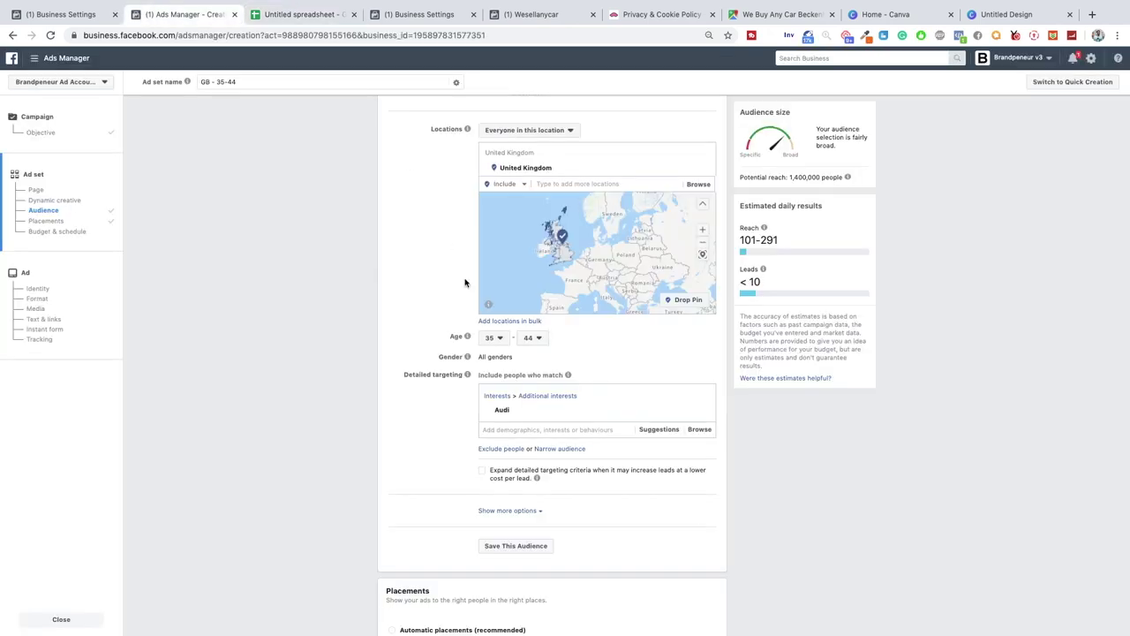
pyautogui.click(493, 338)
pyautogui.scroll(-3, 499, 375)
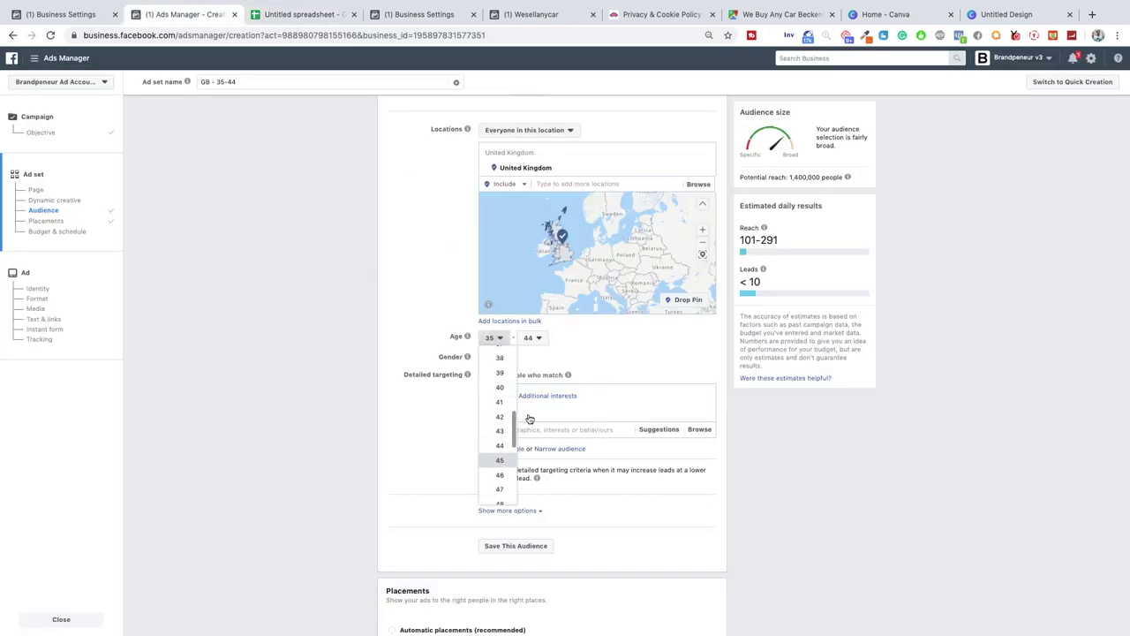
pyautogui.click(500, 460)
pyautogui.click(536, 338)
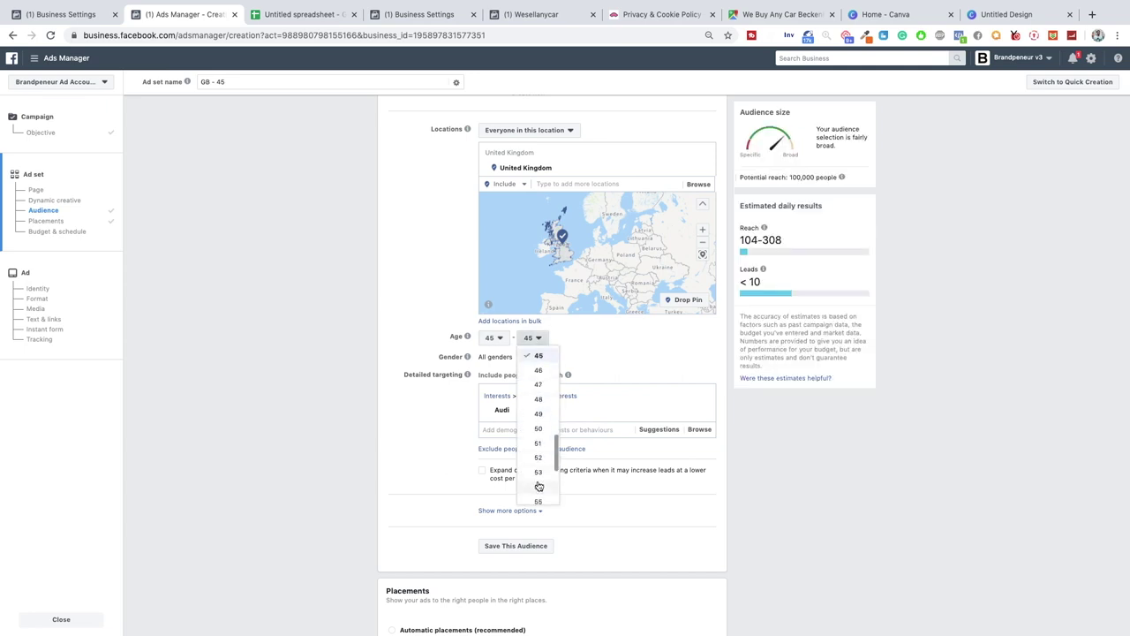
pyautogui.click(539, 487)
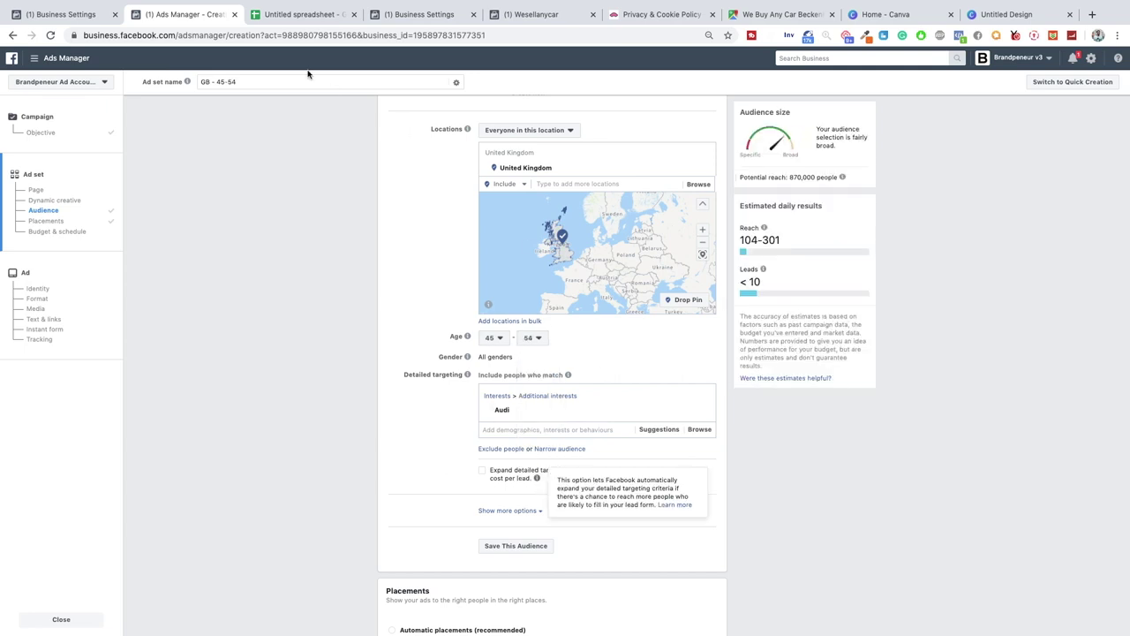
# Log the 870,000 potential reach in spreadsheet cell D6.
pyautogui.click(300, 12)
pyautogui.write('8')
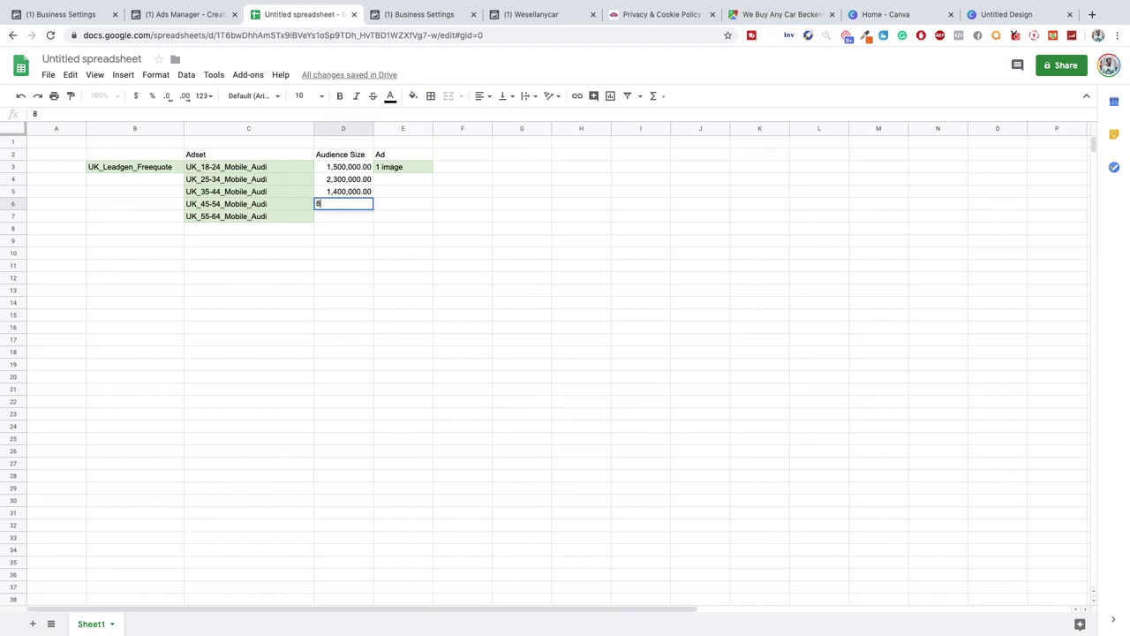
pyautogui.write('70,0000')
pyautogui.press('Return')
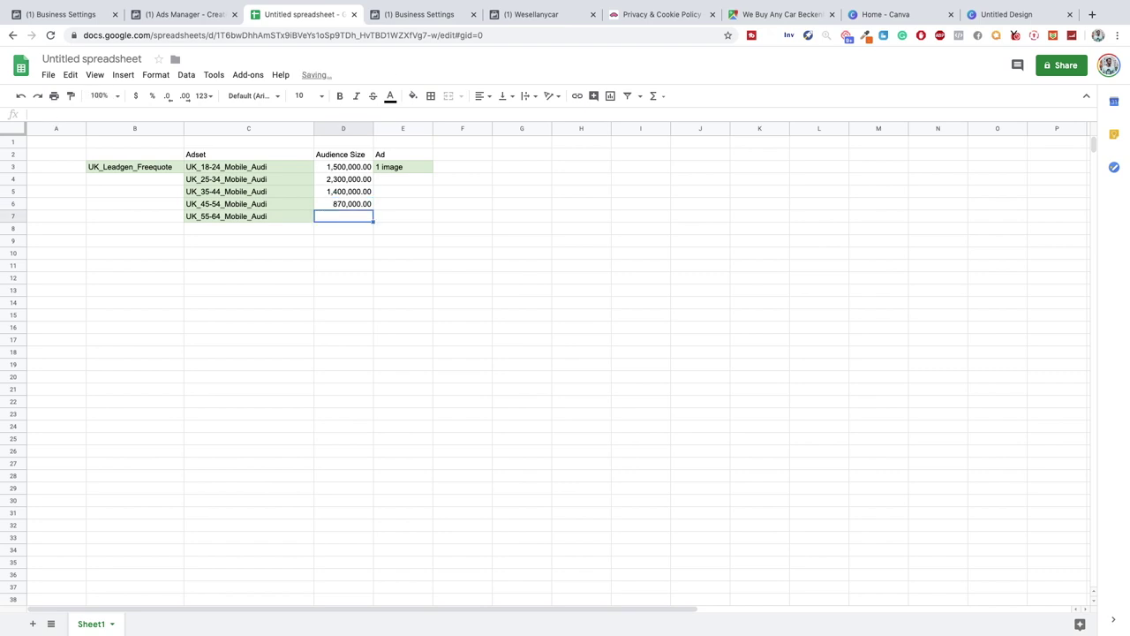
pyautogui.click(185, 15)
# Set the ad set's ages to 55–64 and highlight its potential reach figure.
pyautogui.click(493, 337)
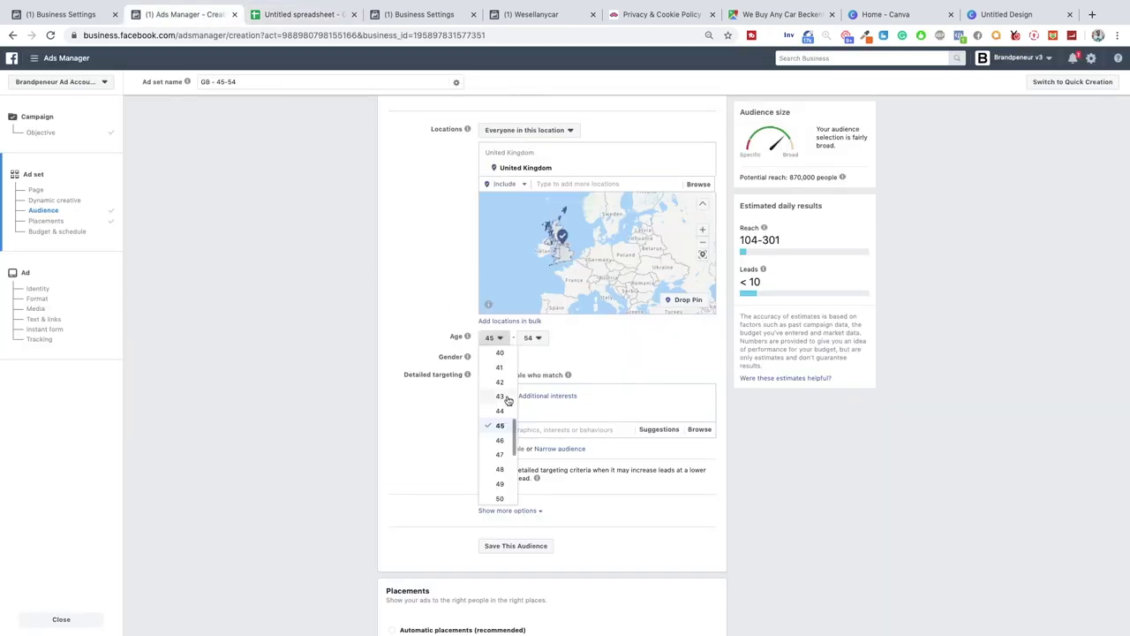
pyautogui.scroll(-3, 508, 400)
pyautogui.click(499, 470)
pyautogui.click(532, 339)
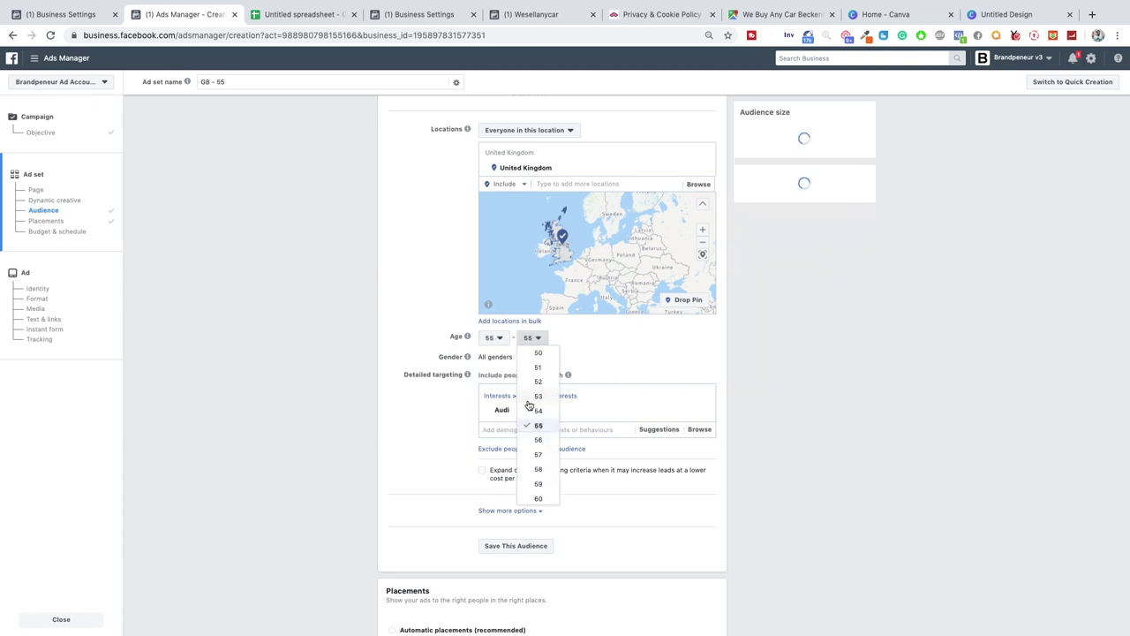
pyautogui.scroll(-2, 529, 404)
pyautogui.click(538, 484)
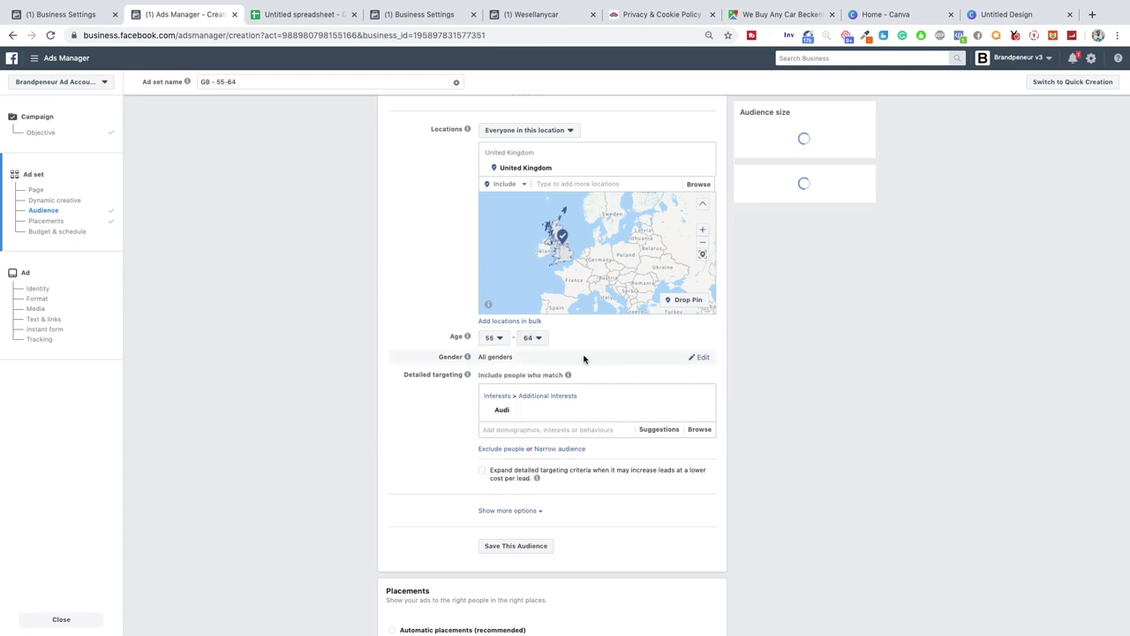
pyautogui.moveTo(789, 177); pyautogui.dragTo(812, 177)
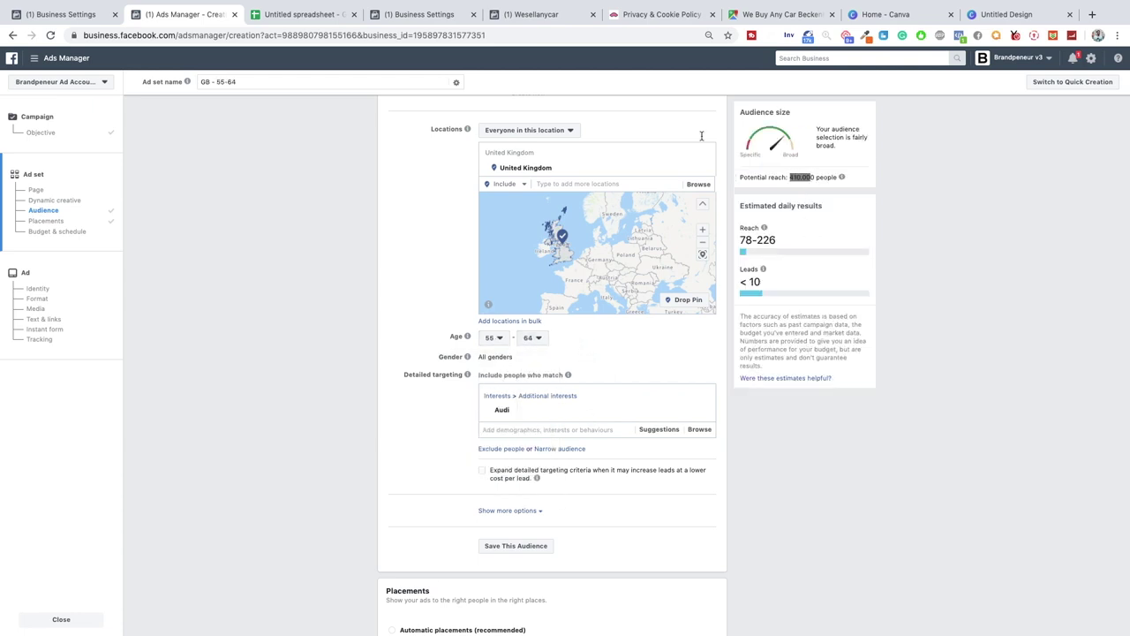
pyautogui.click(300, 14)
# Enter 410000 in D7 as the 55-64 audience size.
pyautogui.write('410000')
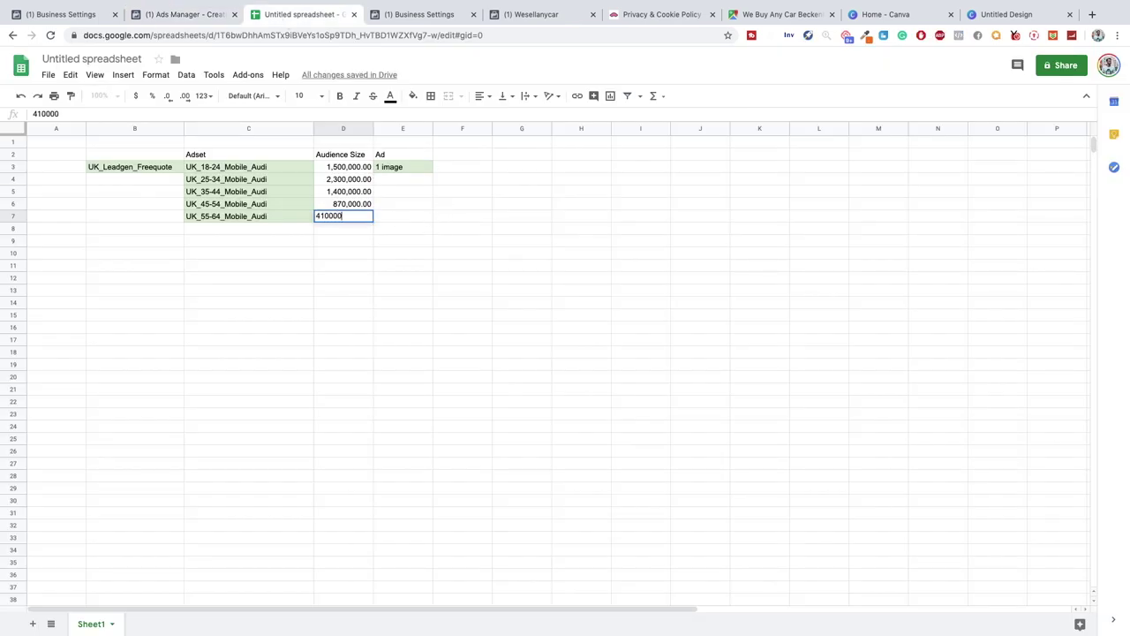
pyautogui.press('Return')
pyautogui.press('Up')
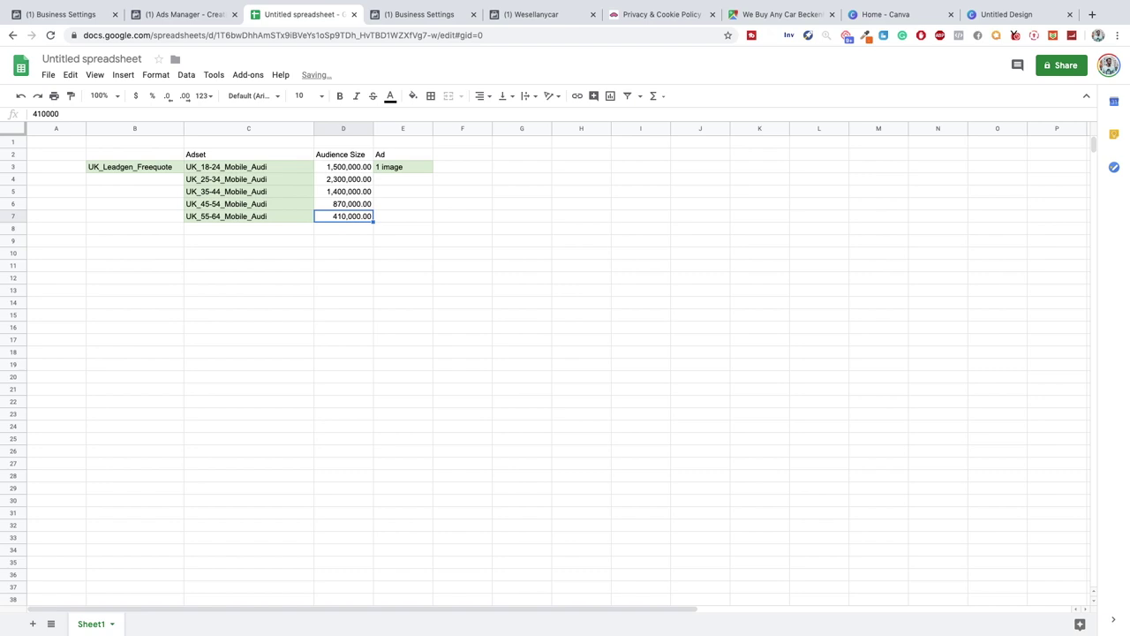
pyautogui.click(248, 215)
pyautogui.click(344, 215)
pyautogui.click(248, 228)
pyautogui.click(134, 240)
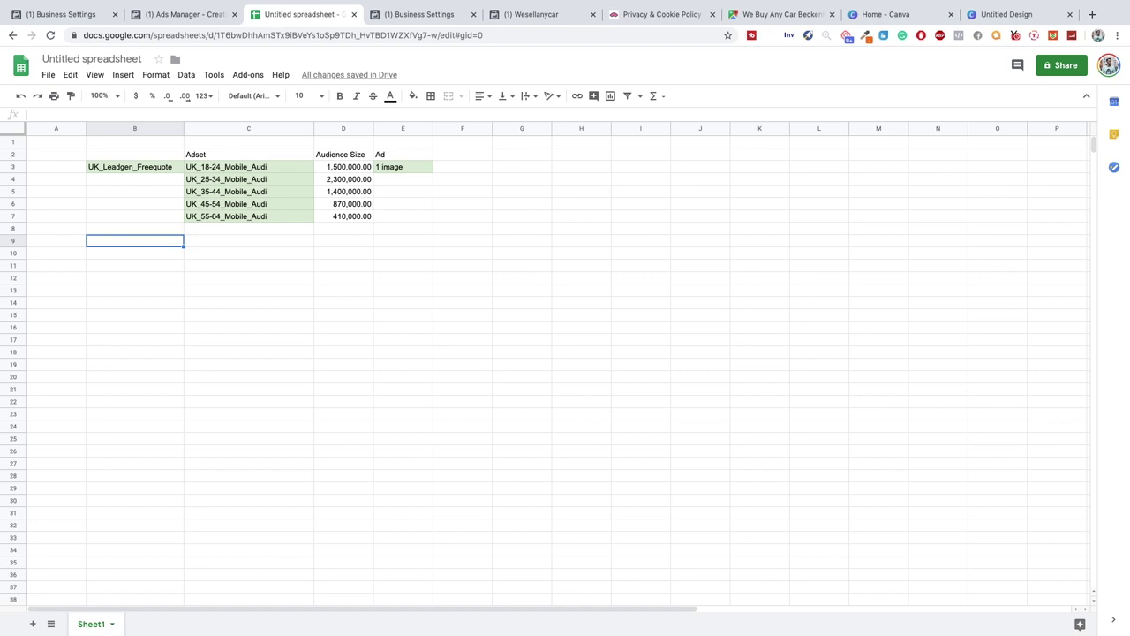
# Select and inspect the list of ad set names in column C.
pyautogui.moveTo(215, 166); pyautogui.dragTo(229, 218)
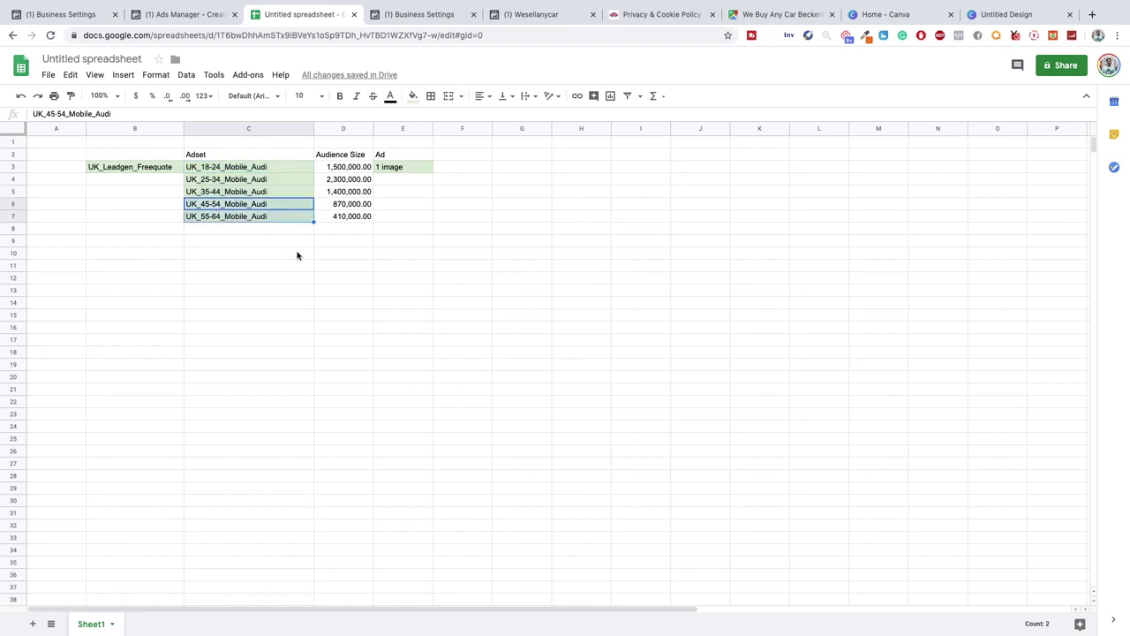
pyautogui.click(300, 245)
pyautogui.click(148, 240)
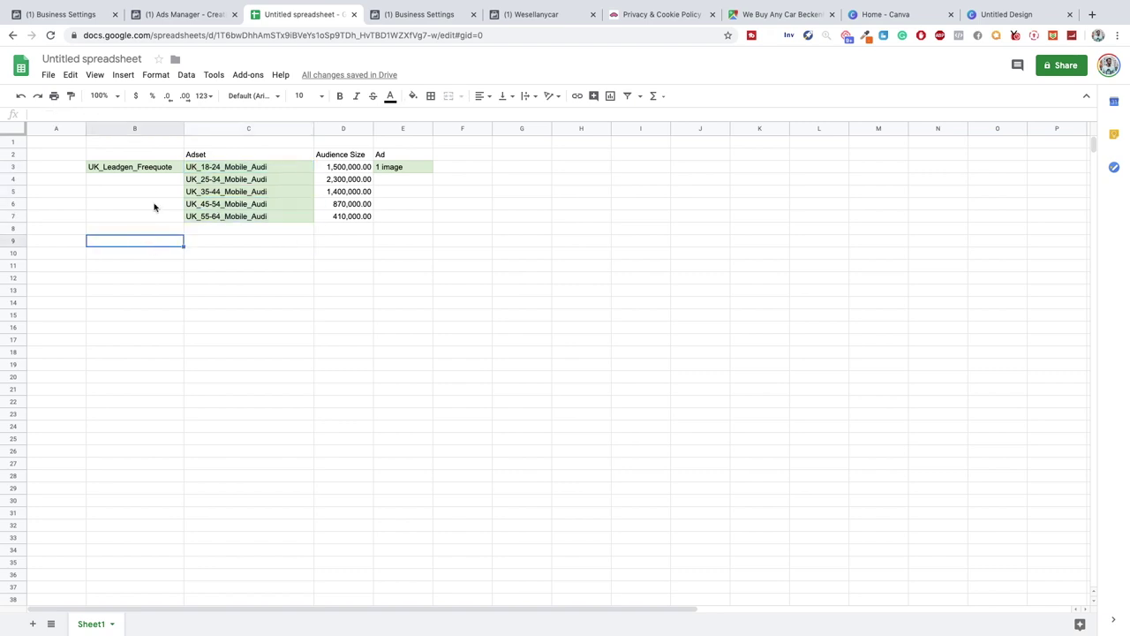
pyautogui.moveTo(189, 245); pyautogui.dragTo(166, 246)
pyautogui.click(169, 246)
pyautogui.click(196, 246)
pyautogui.click(167, 245)
# Fill the Ad column with 1 image through 5 image in E3–E7, then check audience size sums.
pyautogui.click(420, 170)
pyautogui.moveTo(430, 173); pyautogui.dragTo(430, 219)
pyautogui.click(444, 231)
pyautogui.click(354, 172)
pyautogui.moveTo(353, 175); pyautogui.dragTo(351, 217)
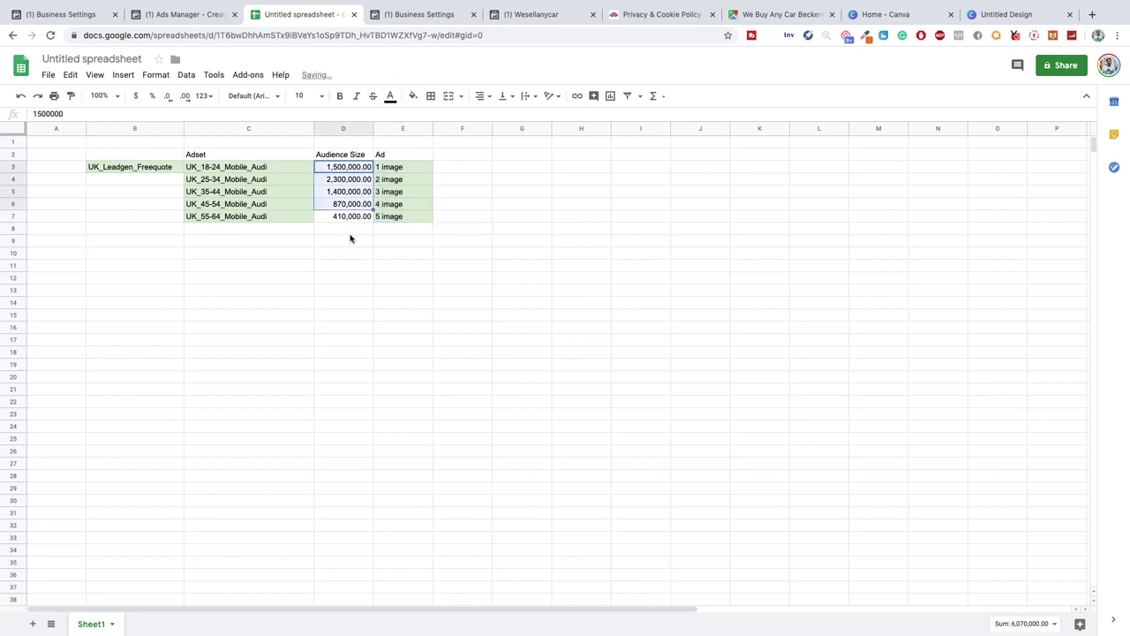
pyautogui.click(350, 218)
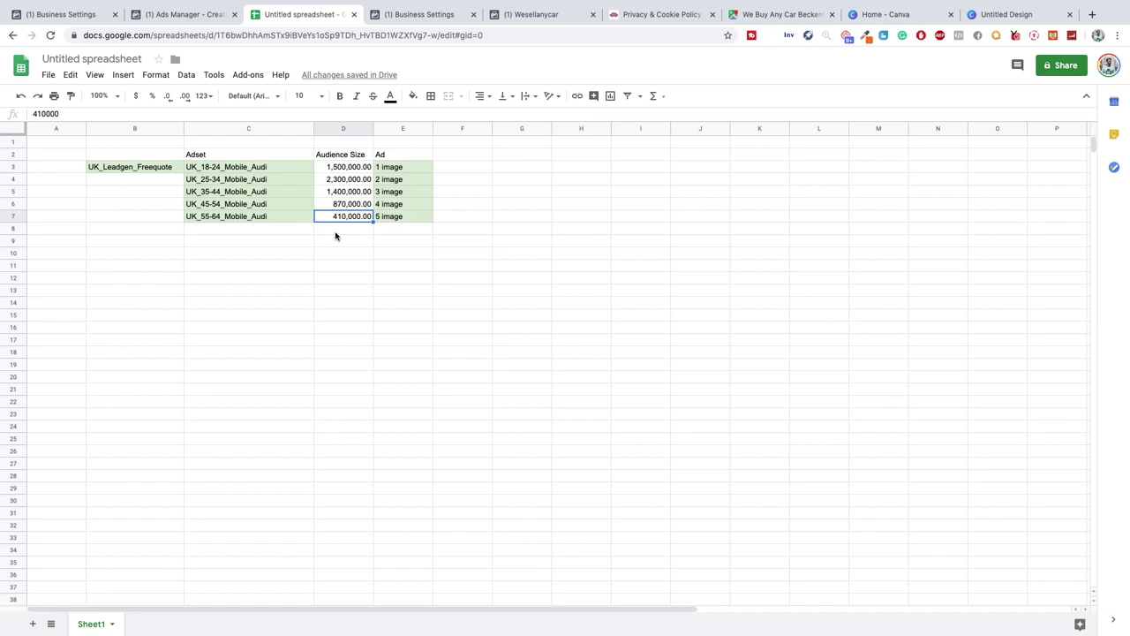
pyautogui.moveTo(334, 206)
pyautogui.mouseDown()
pyautogui.moveTo(323, 204)
pyautogui.moveTo(336, 222)
pyautogui.mouseUp()
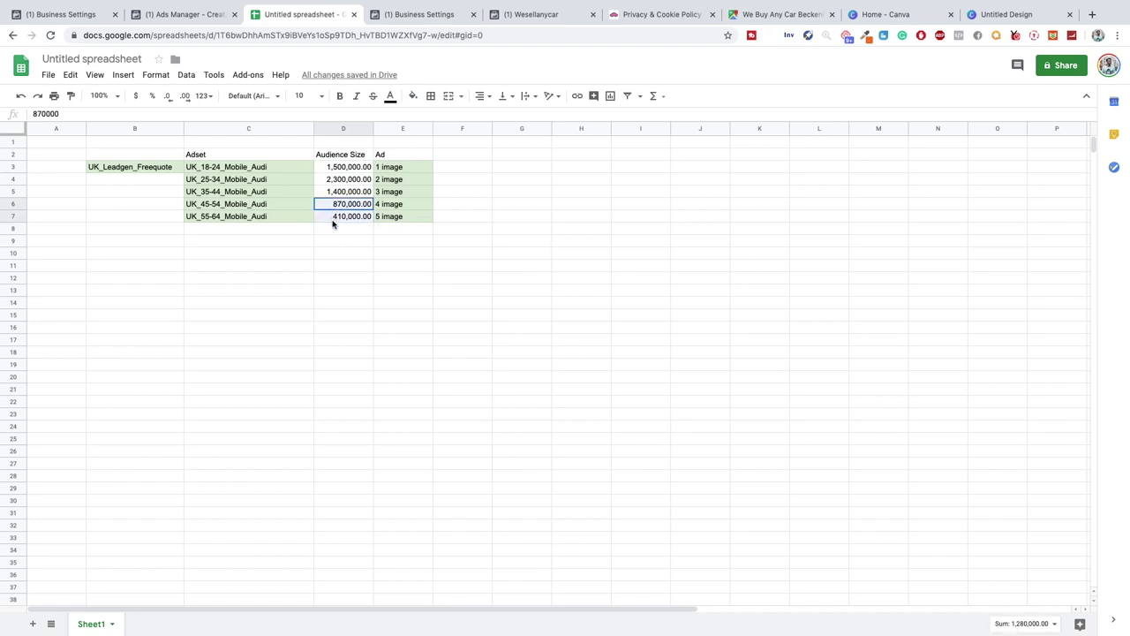
# Delete the upper age 54 from the UK_45-54_Mobile_Audi name in C6.
pyautogui.click(193, 205)
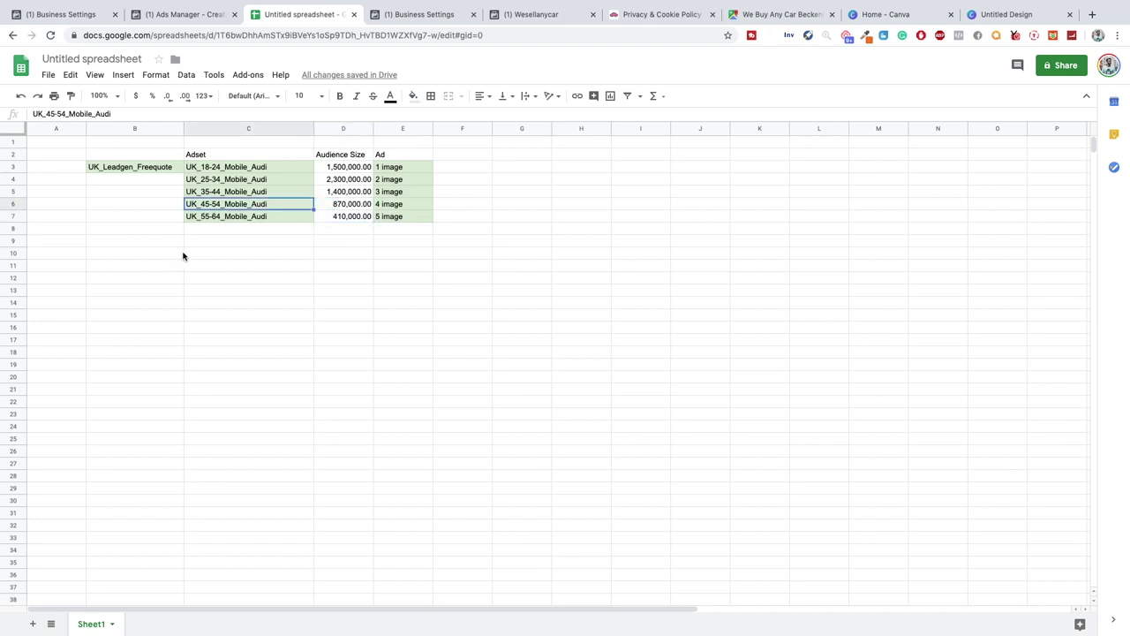
pyautogui.click(64, 113)
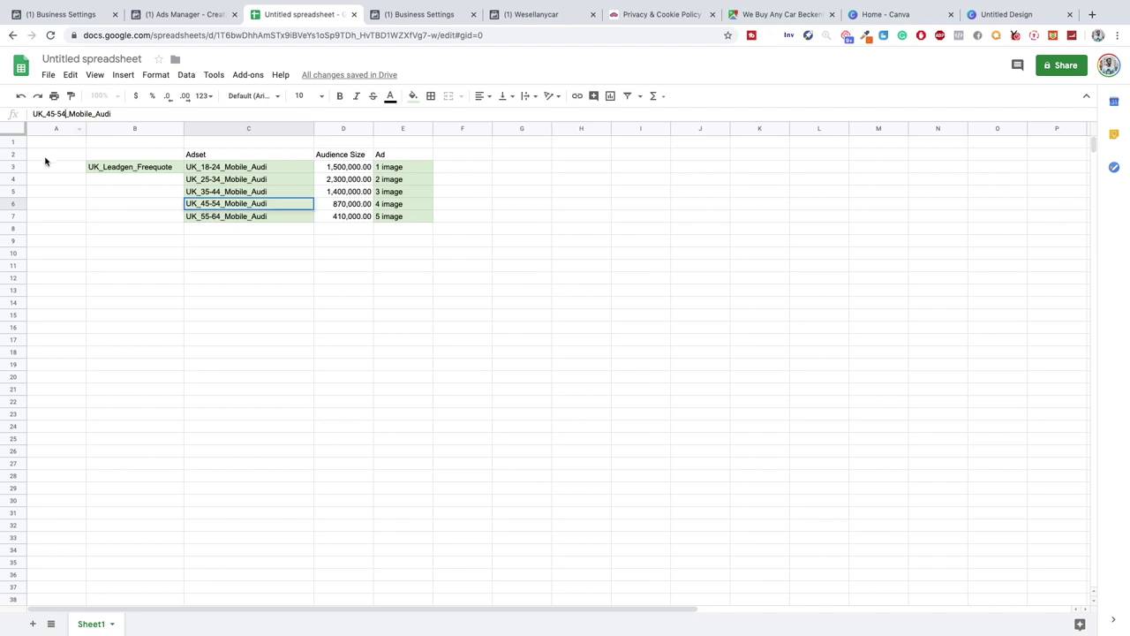
pyautogui.press('BackSpace')
pyautogui.press('BackSpace')
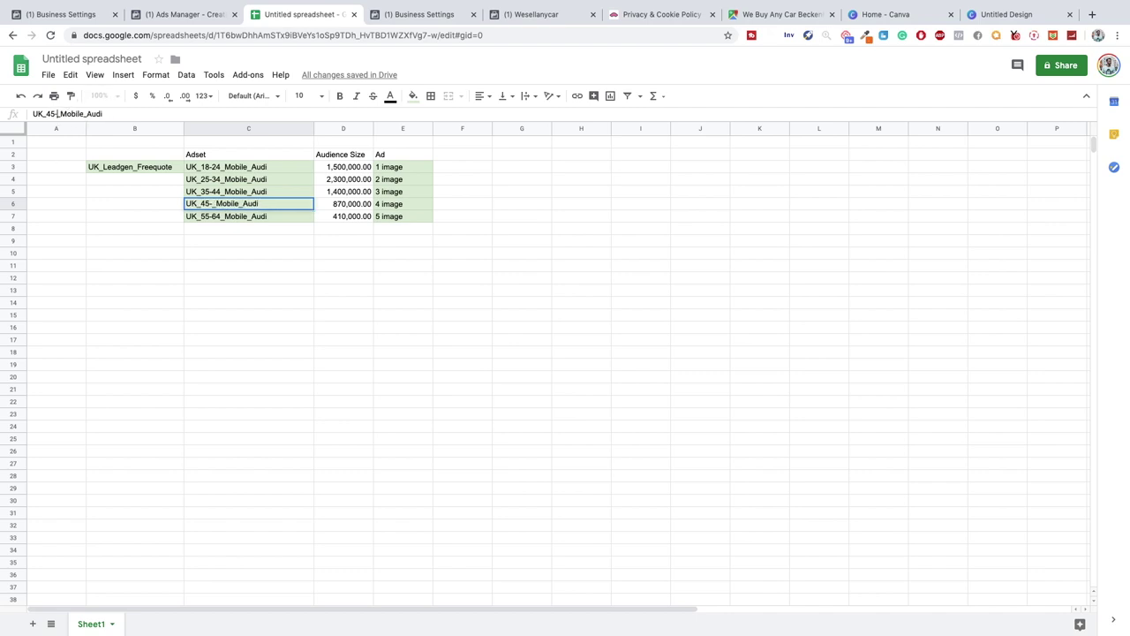
pyautogui.click(128, 256)
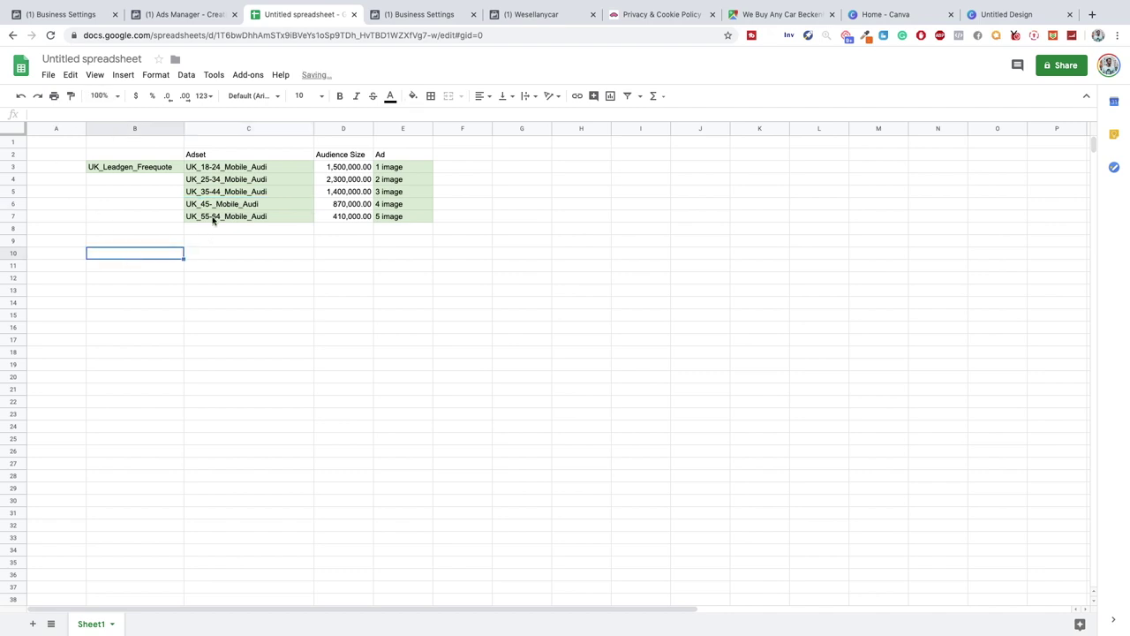
pyautogui.click(213, 218)
pyautogui.click(220, 256)
pyautogui.click(222, 206)
# Raise the ad set's maximum age to 65+ in Ads Manager.
pyautogui.click(177, 15)
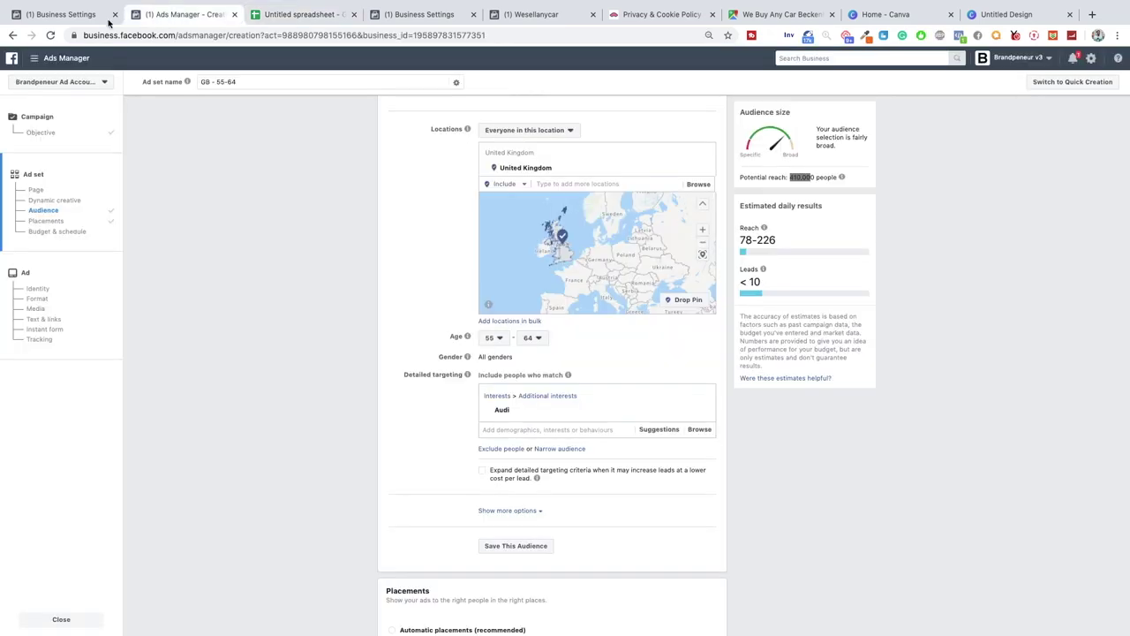
pyautogui.click(105, 18)
pyautogui.click(155, 15)
pyautogui.click(533, 337)
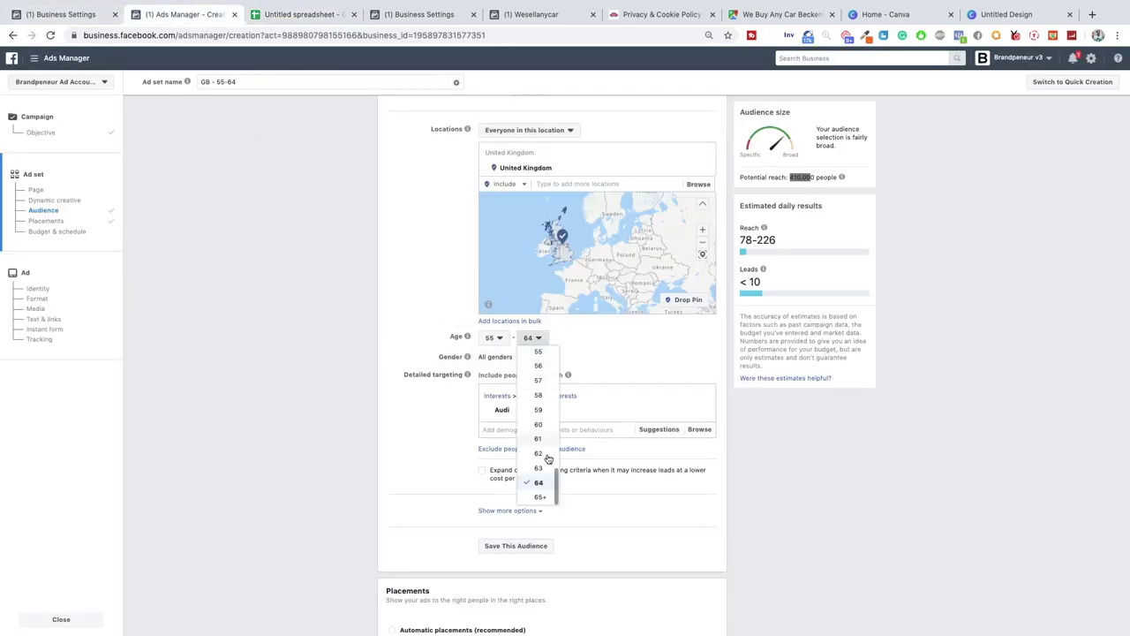
pyautogui.click(542, 497)
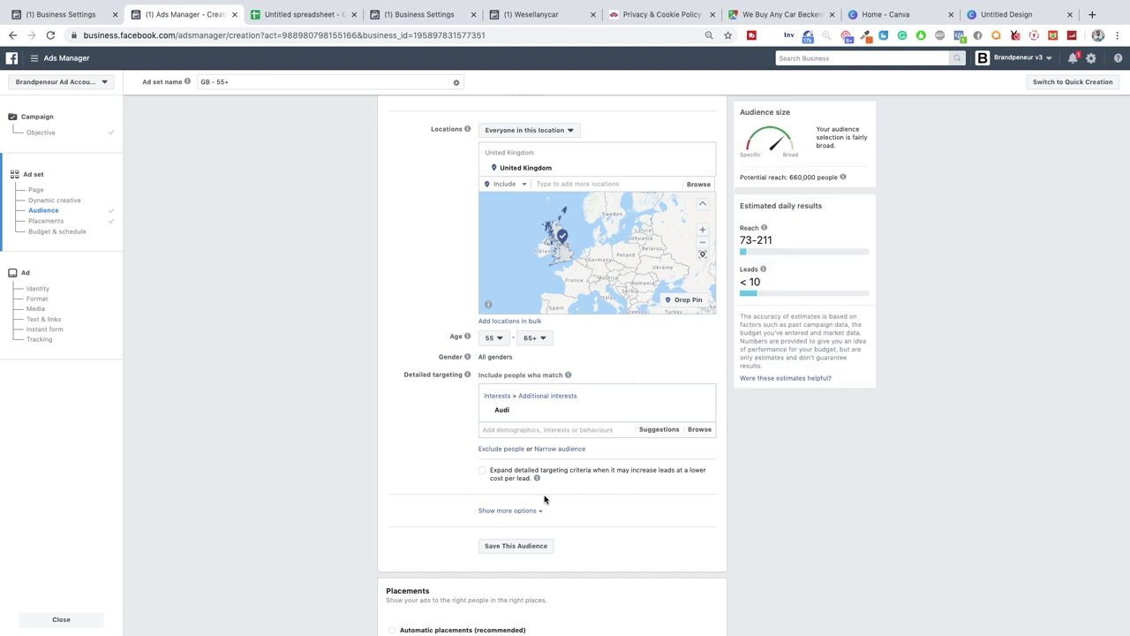
pyautogui.click(293, 16)
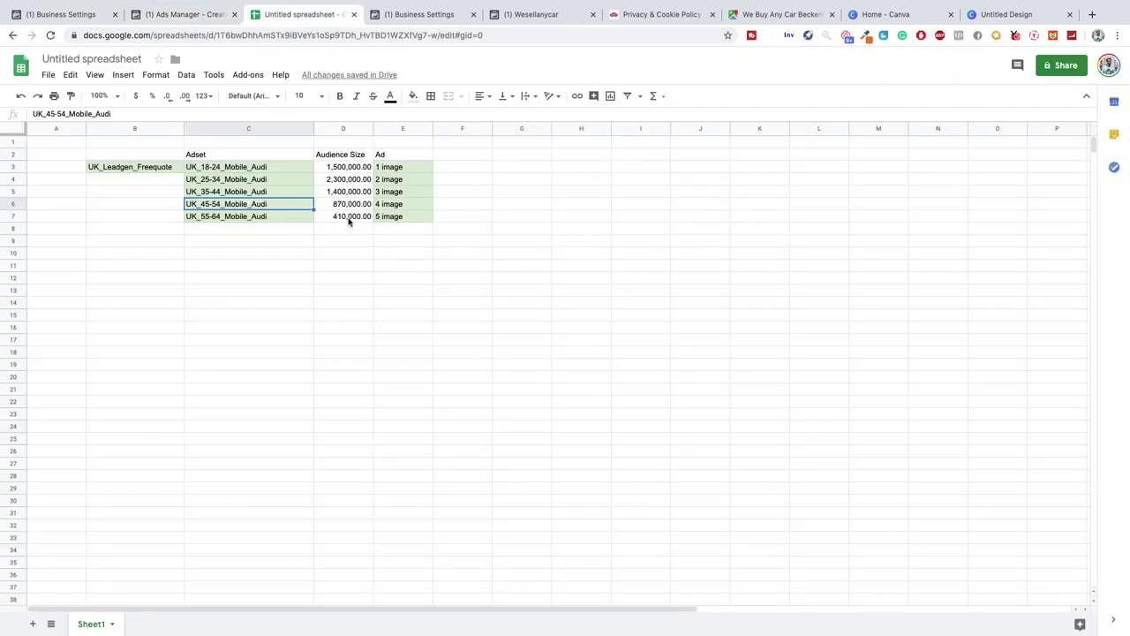
# Enter 660,000 in D7 as the over-55 audience size, correcting a mistyped 66,000.
pyautogui.click(348, 221)
pyautogui.write('66,000')
pyautogui.press('Return')
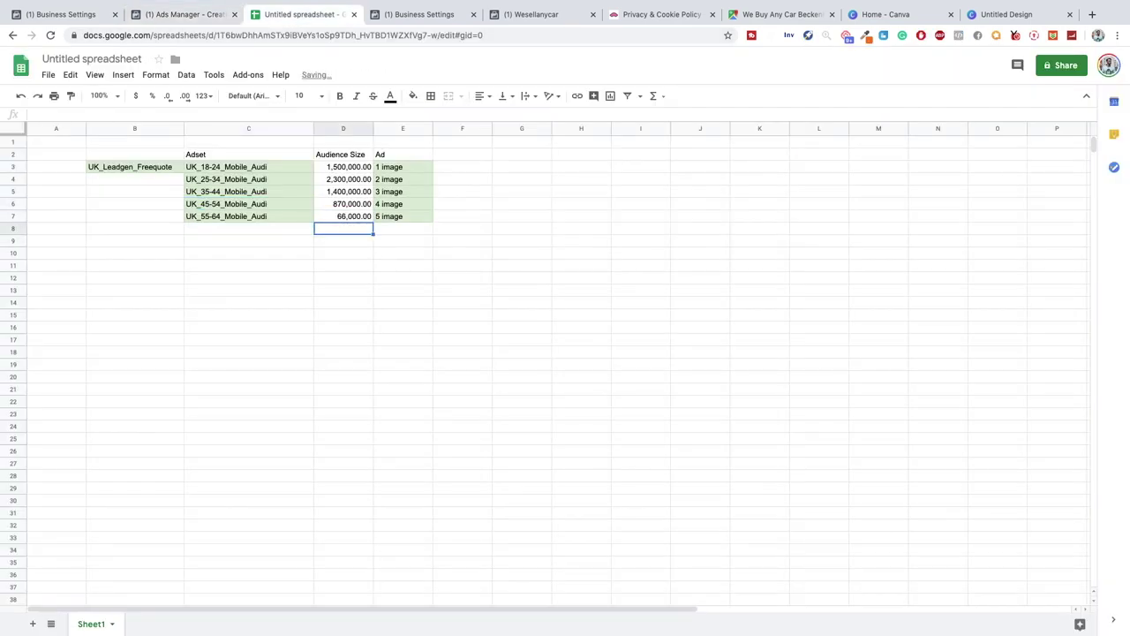
pyautogui.click(349, 216)
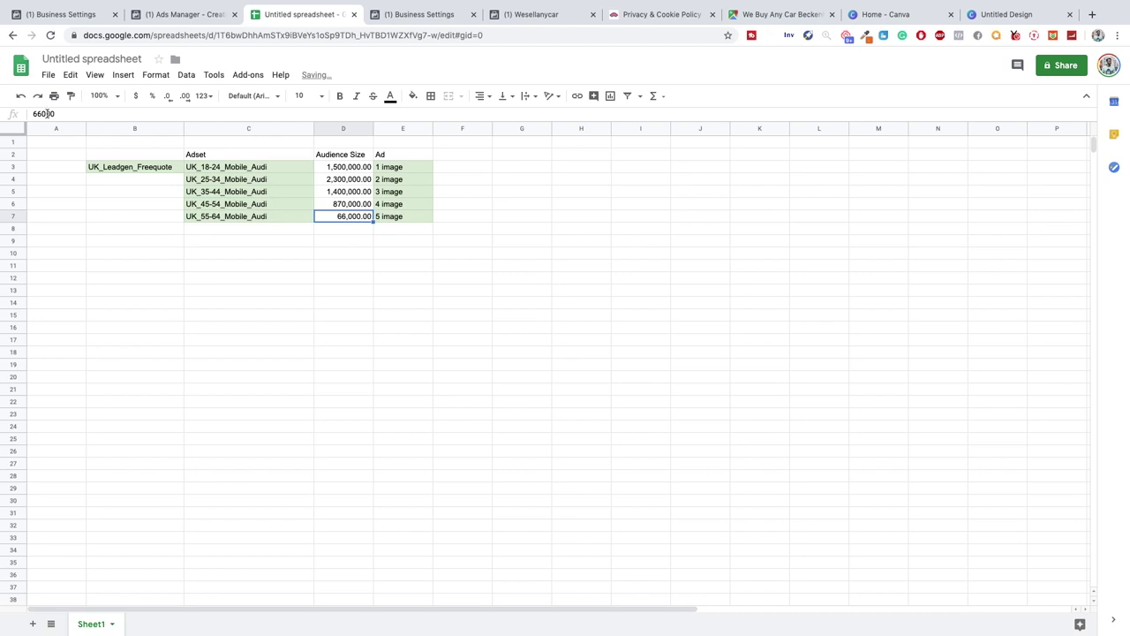
pyautogui.press('Return')
pyautogui.write('0')
pyautogui.press('Return')
pyautogui.press('Up')
pyautogui.press('Up')
# Change D6 to =870000+660000 and clear the separate 660,000 entry.
pyautogui.click(344, 204)
pyautogui.click(343, 217)
pyautogui.click(344, 204)
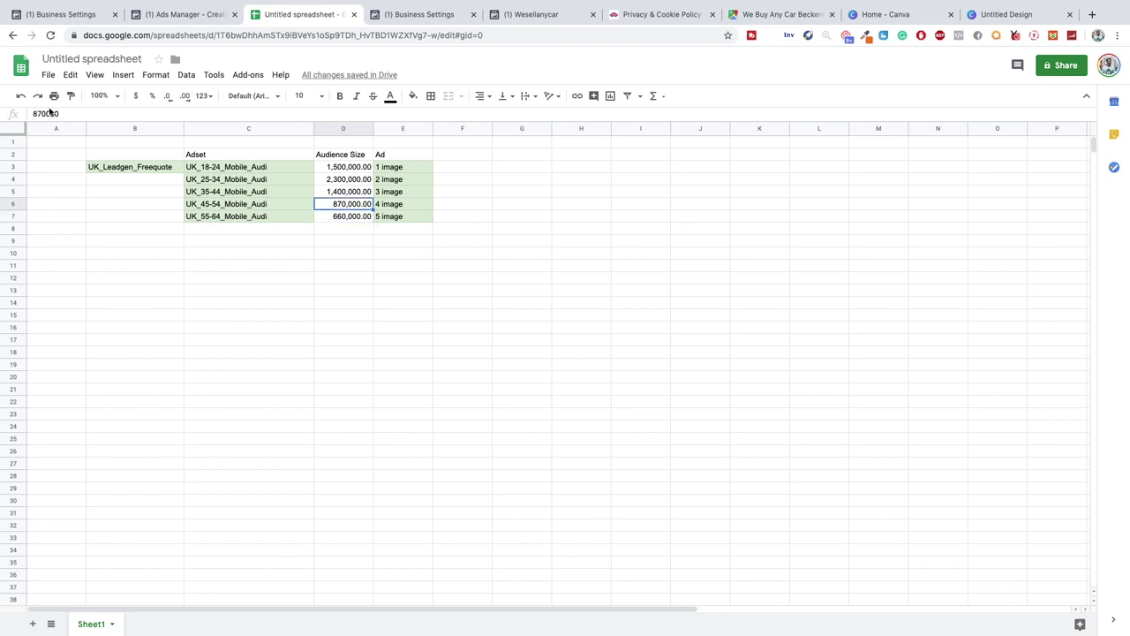
pyautogui.moveTo(84, 112); pyautogui.dragTo(2, 104)
pyautogui.write('=')
pyautogui.write('+')
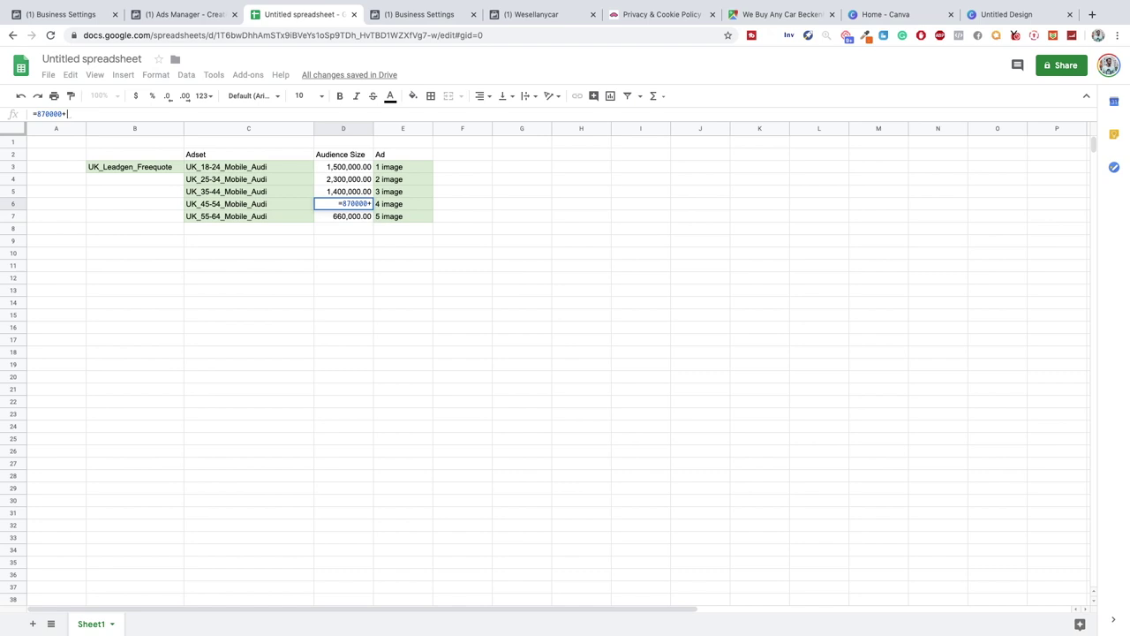
pyautogui.write('660000')
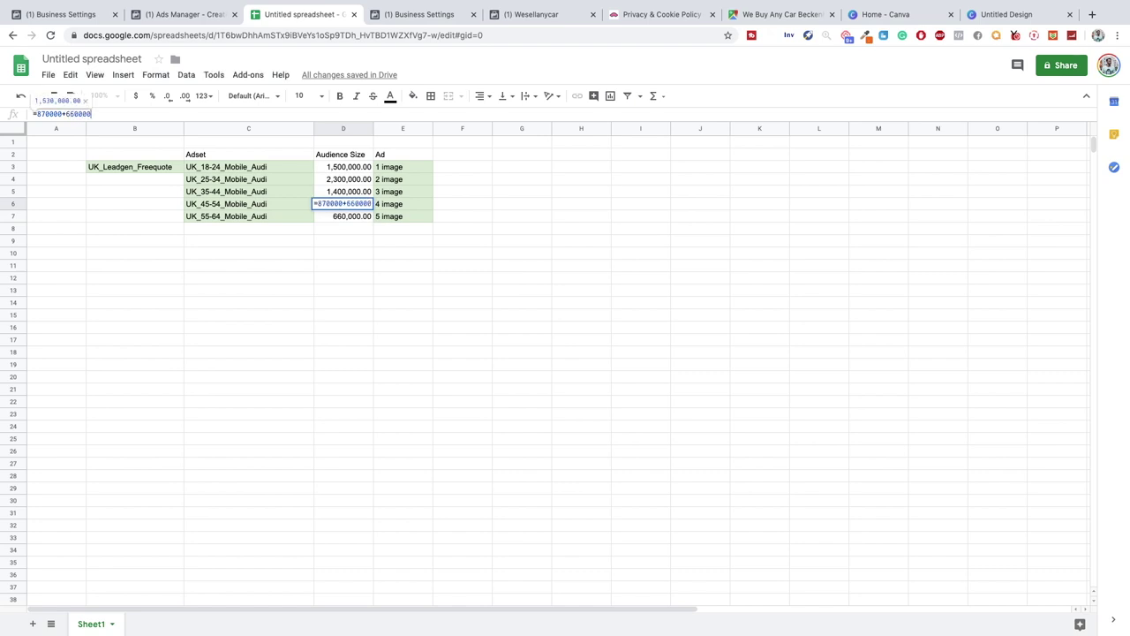
pyautogui.press('Return')
pyautogui.press('Delete')
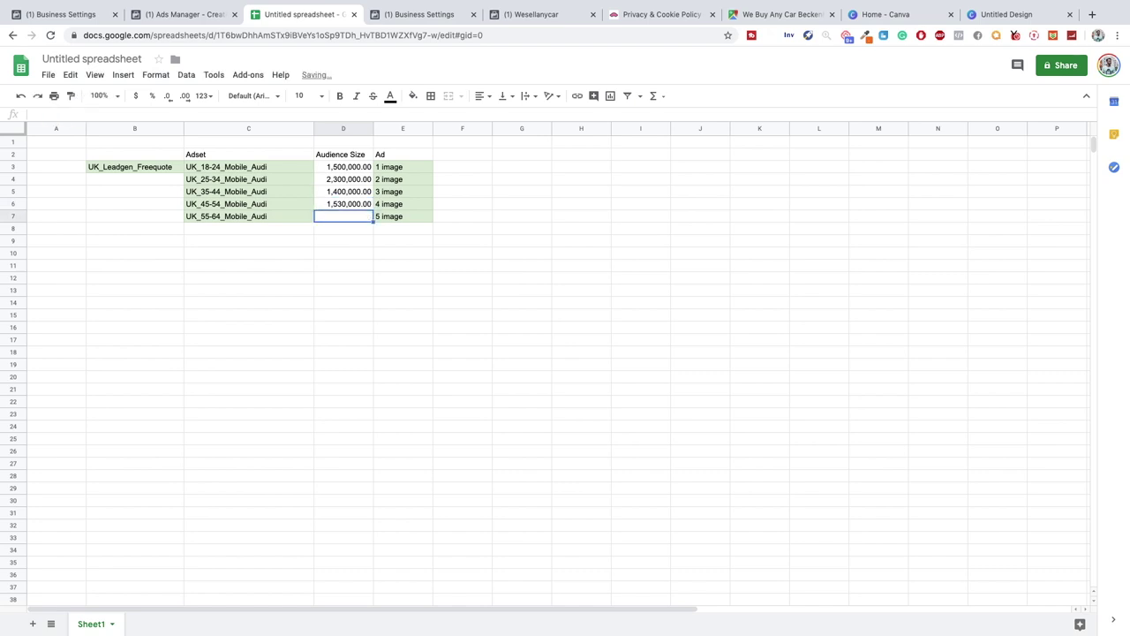
# Rename C6 to UK_45-65_Mobile_Audi and clear the 55-64 name and 5 image from row 7.
pyautogui.press('Left')
pyautogui.press('Up')
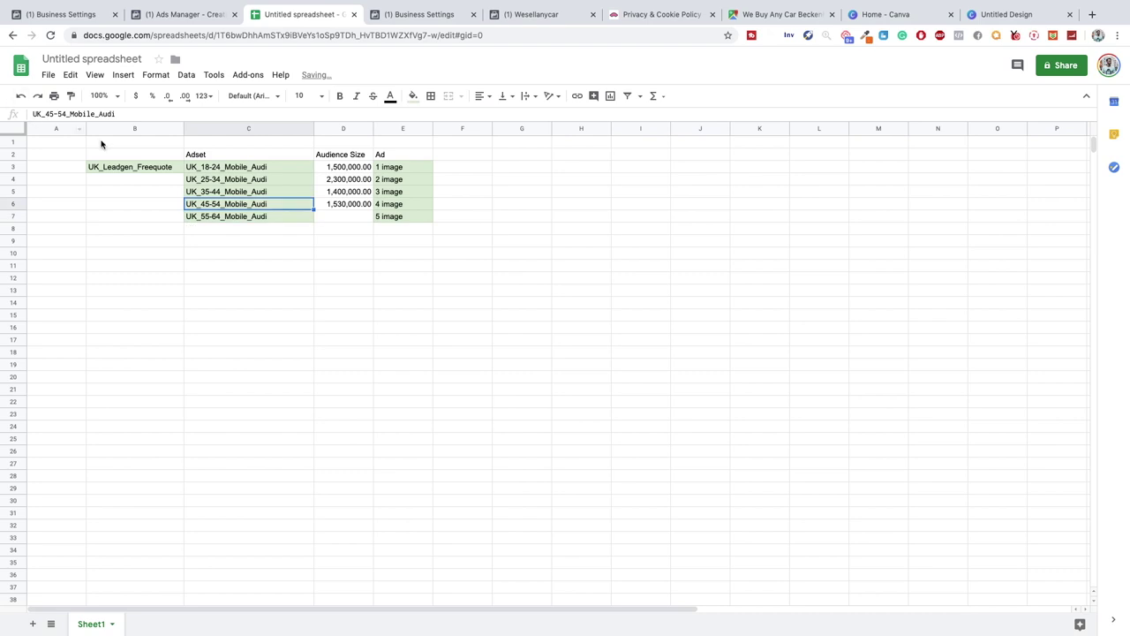
pyautogui.click(64, 113)
pyautogui.press('BackSpace')
pyautogui.press('BackSpace')
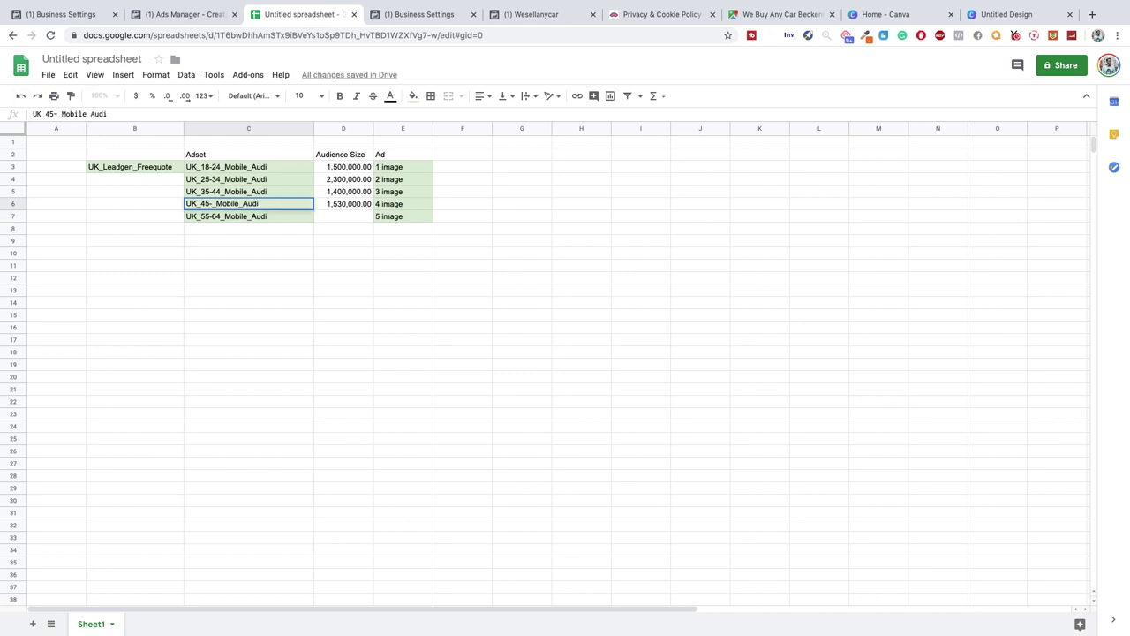
pyautogui.write('65')
pyautogui.press('Return')
pyautogui.press('Delete')
pyautogui.press('Right')
pyautogui.press('Right')
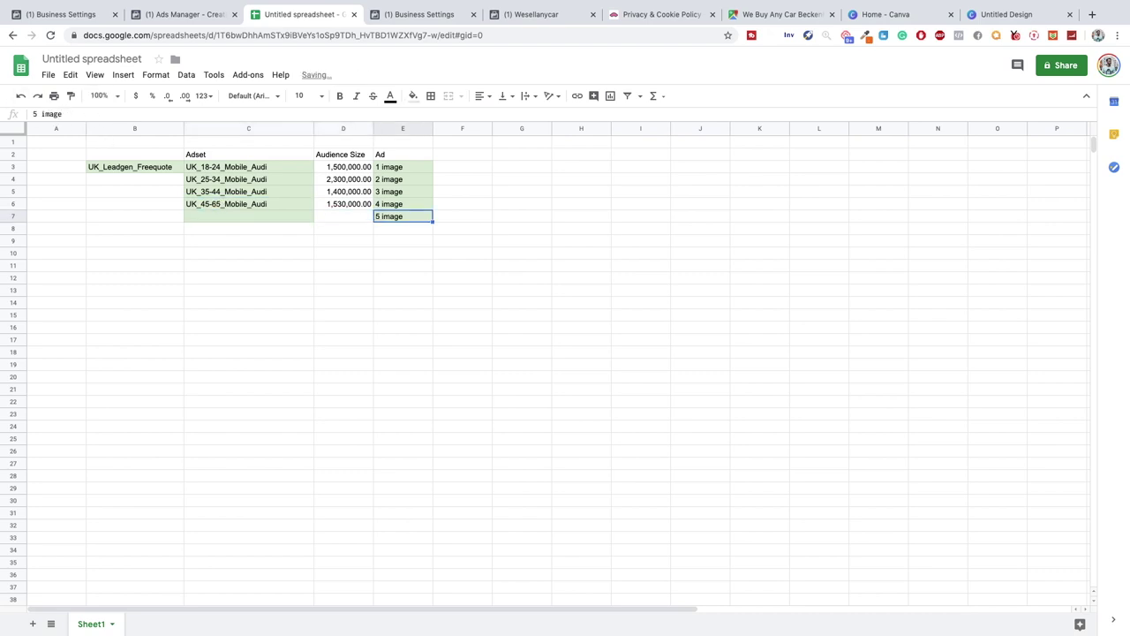
pyautogui.press('Delete')
pyautogui.press('Left')
# Remove the green fill colour from C7:E7.
pyautogui.click(257, 218)
pyautogui.hotkey('shift', 'Right')
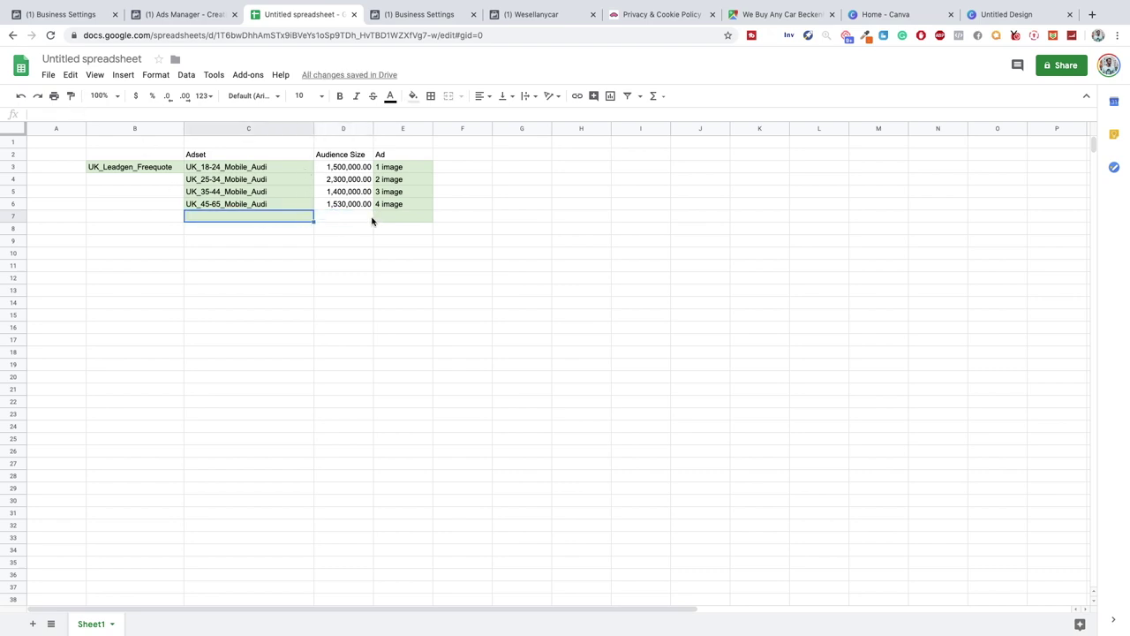
pyautogui.hotkey('shift', 'Right')
pyautogui.click(413, 95)
pyautogui.click(455, 124)
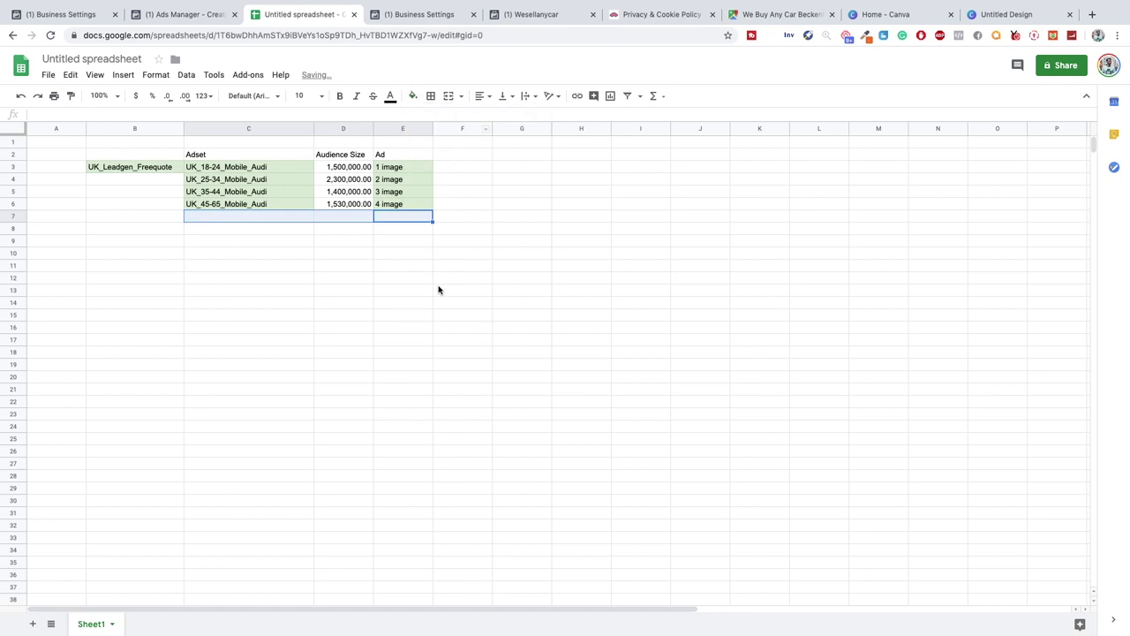
pyautogui.click(437, 291)
pyautogui.click(400, 269)
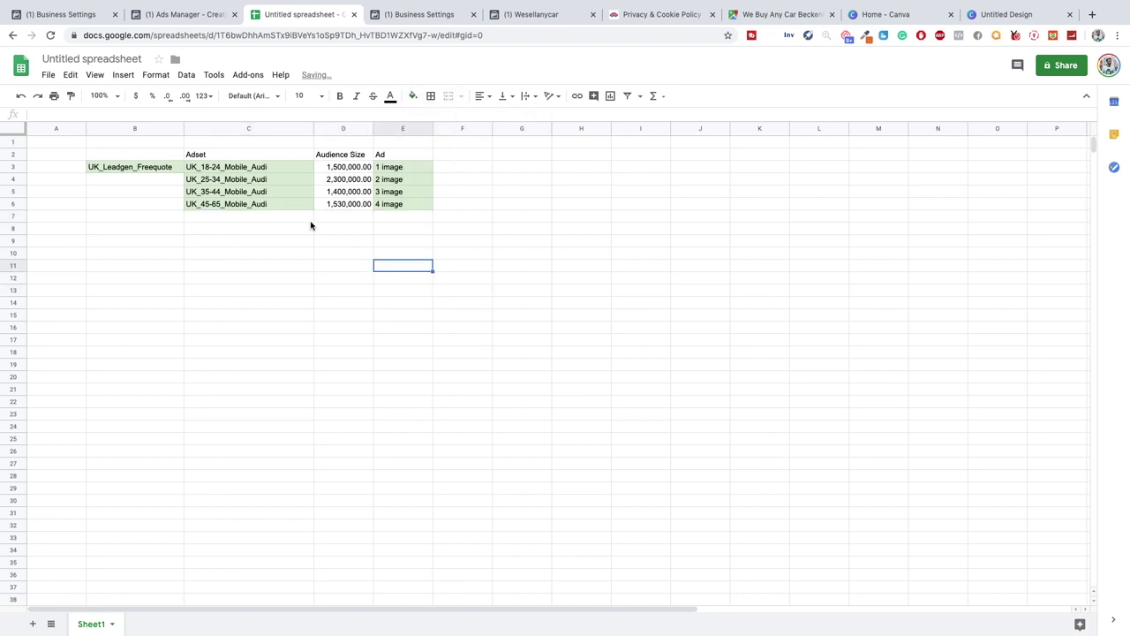
pyautogui.moveTo(439, 204); pyautogui.dragTo(403, 204)
pyautogui.click(471, 169)
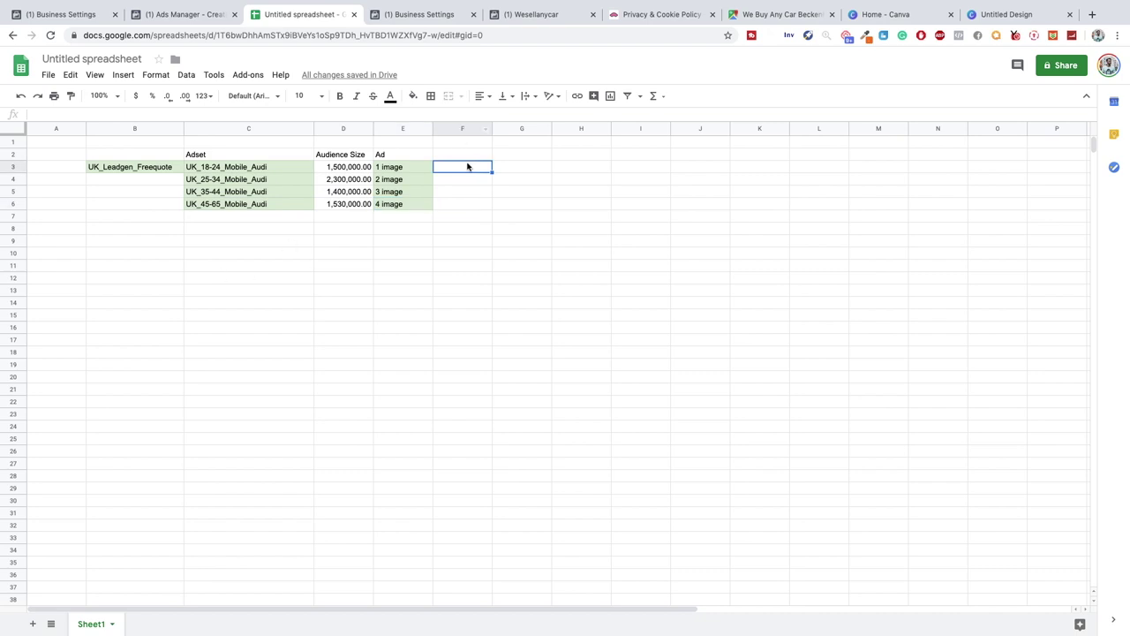
# Enter counts 5, 3, 1 and 1 into F6 up to F3.
pyautogui.press('Down')
pyautogui.press('Down')
pyautogui.press('Down')
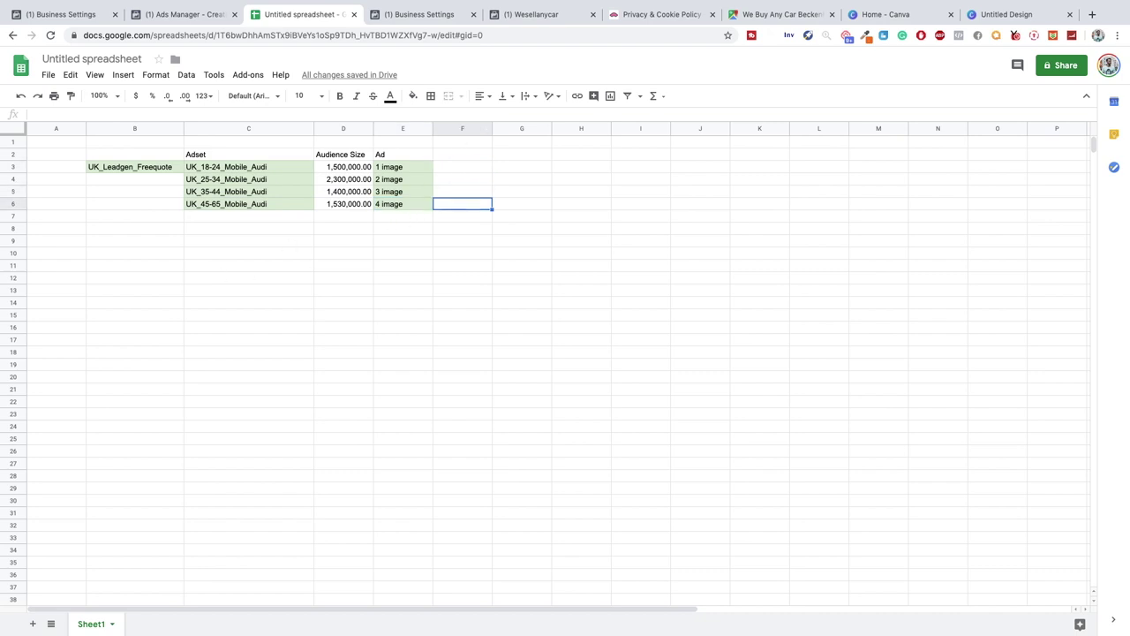
pyautogui.write('5')
pyautogui.press('Up')
pyautogui.write('3')
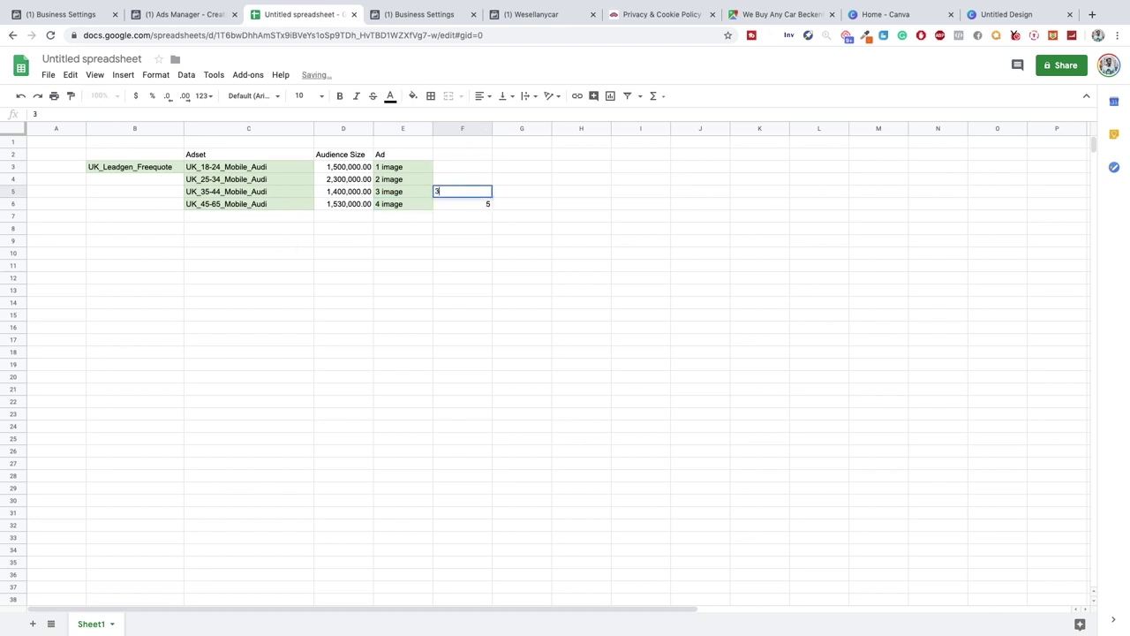
pyautogui.press('Up')
pyautogui.write('1')
pyautogui.press('Up')
pyautogui.write('1')
pyautogui.press('Up')
pyautogui.press('Down')
pyautogui.press('Down')
pyautogui.press('Down')
pyautogui.press('Down')
pyautogui.press('Down')
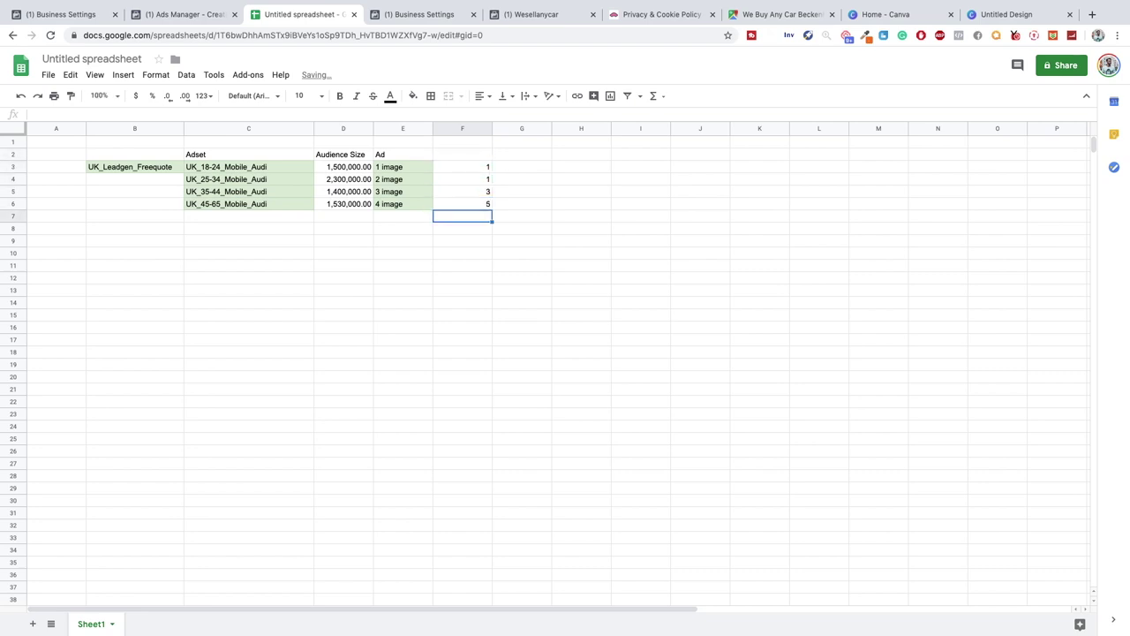
# Start a =SUM() in F7, then delete the resulting #N/A.
pyautogui.write('=sum(')
pyautogui.press('Escape')
pyautogui.press('Right')
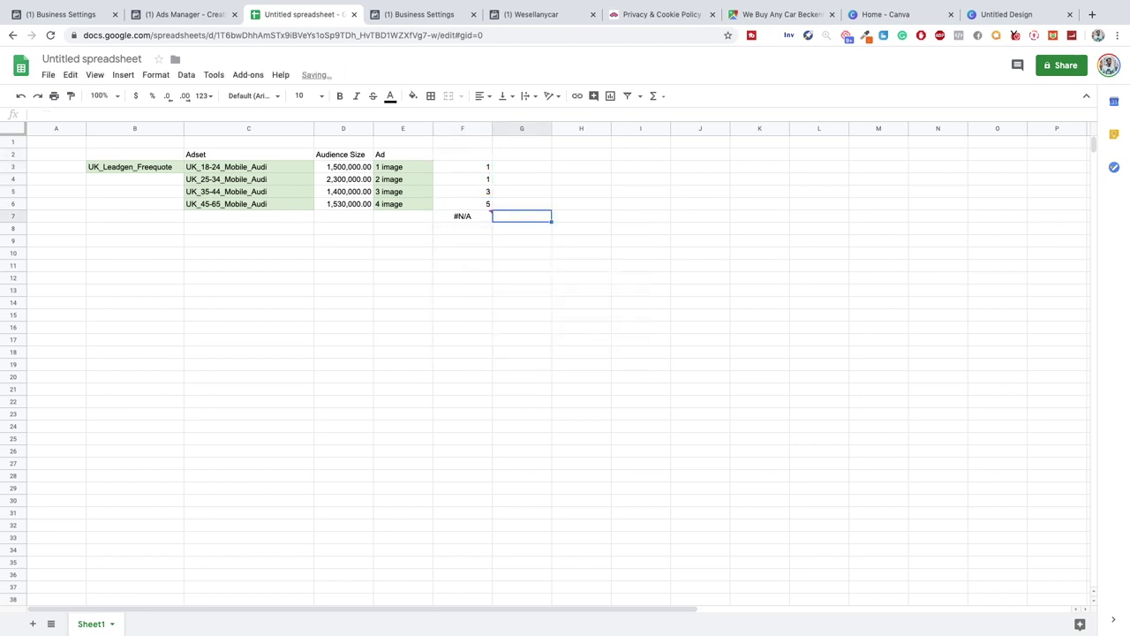
pyautogui.press('Left')
pyautogui.click(482, 169)
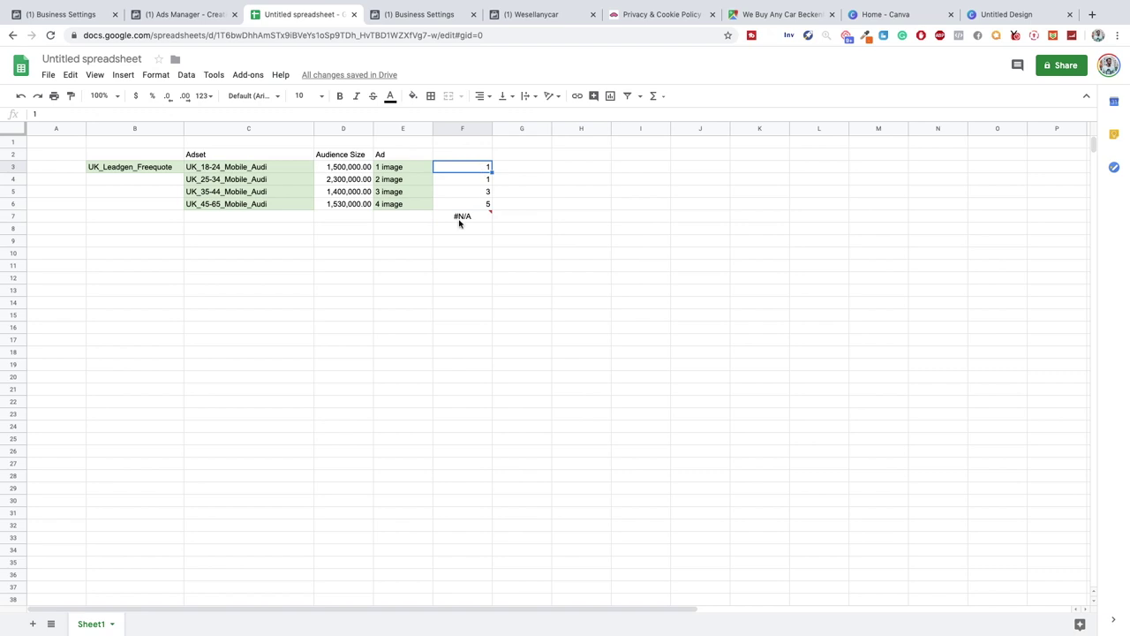
pyautogui.click(462, 218)
pyautogui.press('Delete')
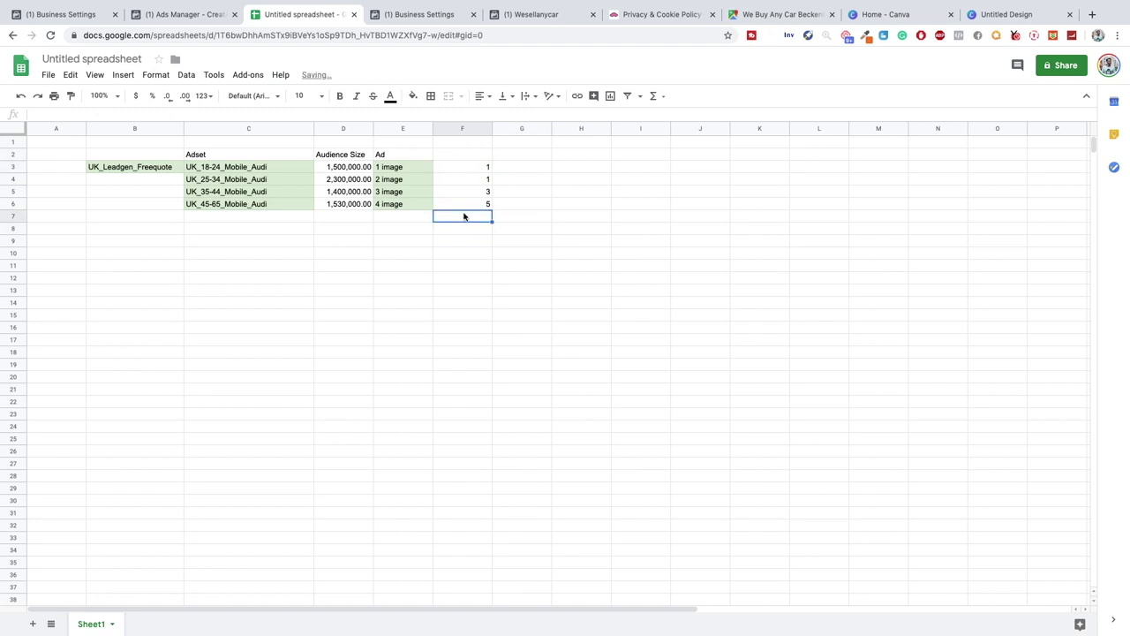
# Review the column F counts beside the UK_45-65_Mobile_Audi ad set.
pyautogui.click(378, 230)
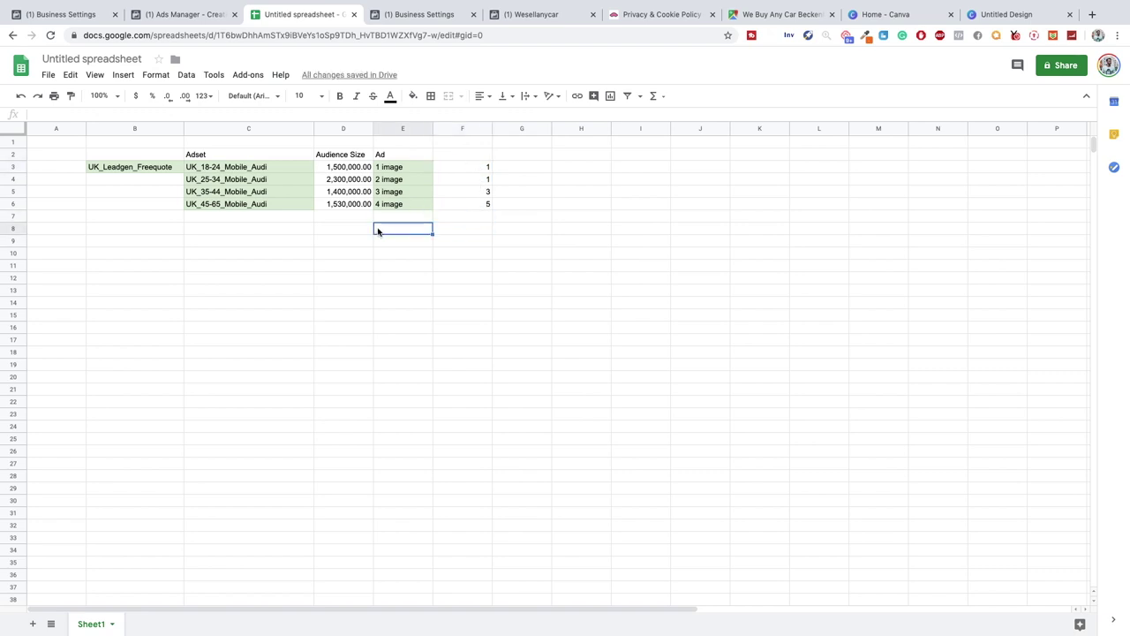
pyautogui.click(467, 203)
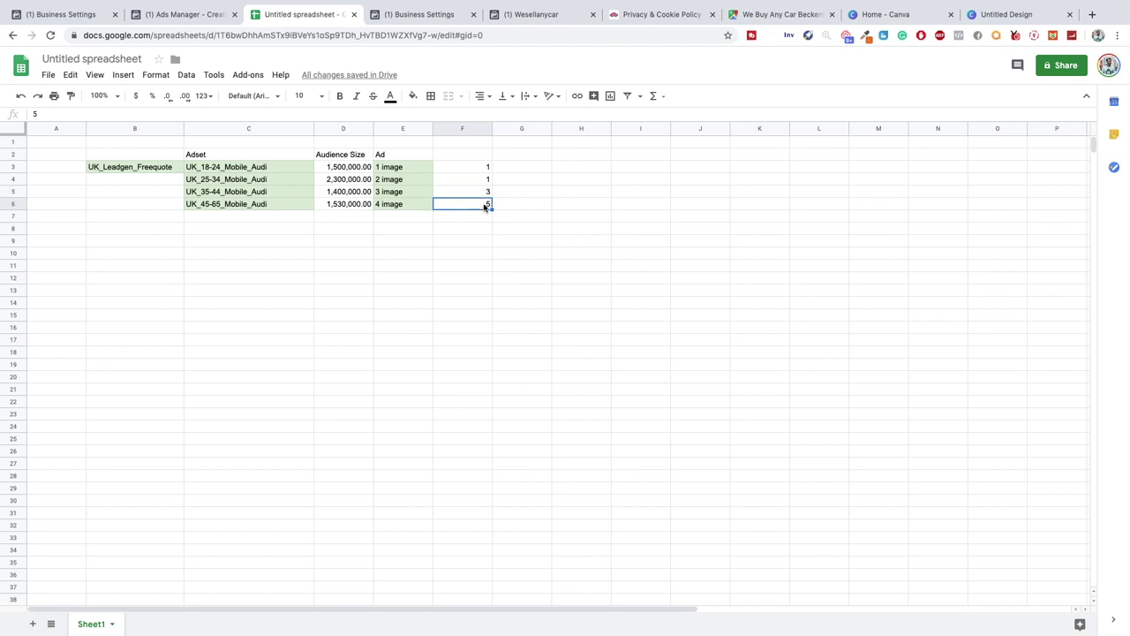
pyautogui.click(223, 209)
pyautogui.click(222, 214)
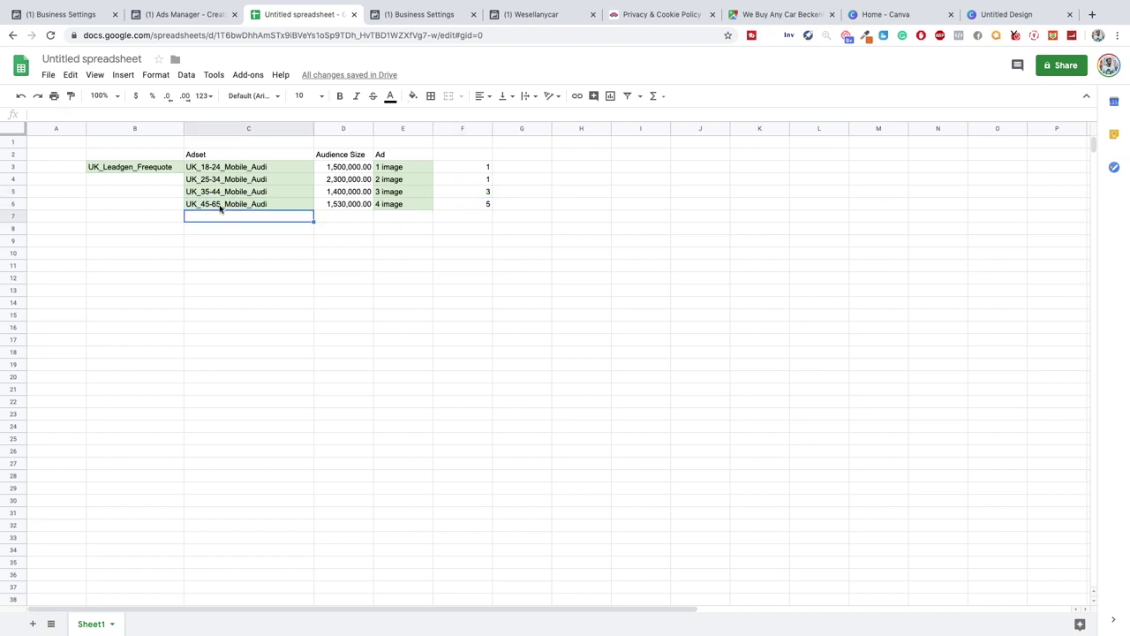
pyautogui.click(474, 192)
# Fill C3:F5, the 18-24, 25-34 and 35-44 rows, with light red.
pyautogui.moveTo(479, 195); pyautogui.dragTo(230, 167)
pyautogui.click(421, 96)
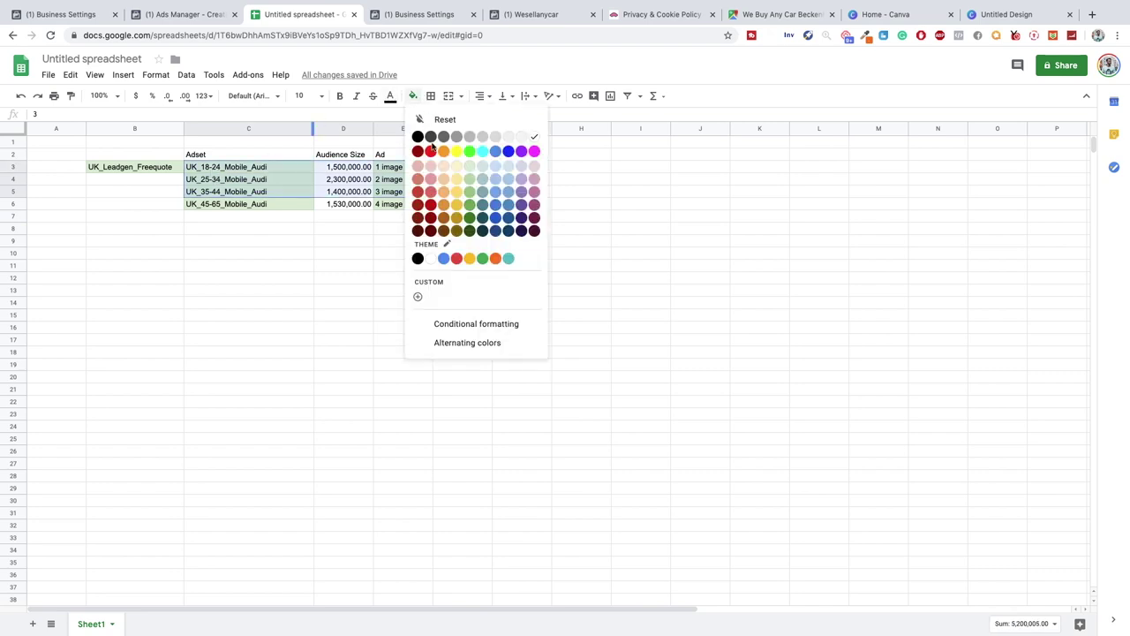
pyautogui.click(435, 170)
pyautogui.click(534, 187)
pyautogui.click(518, 205)
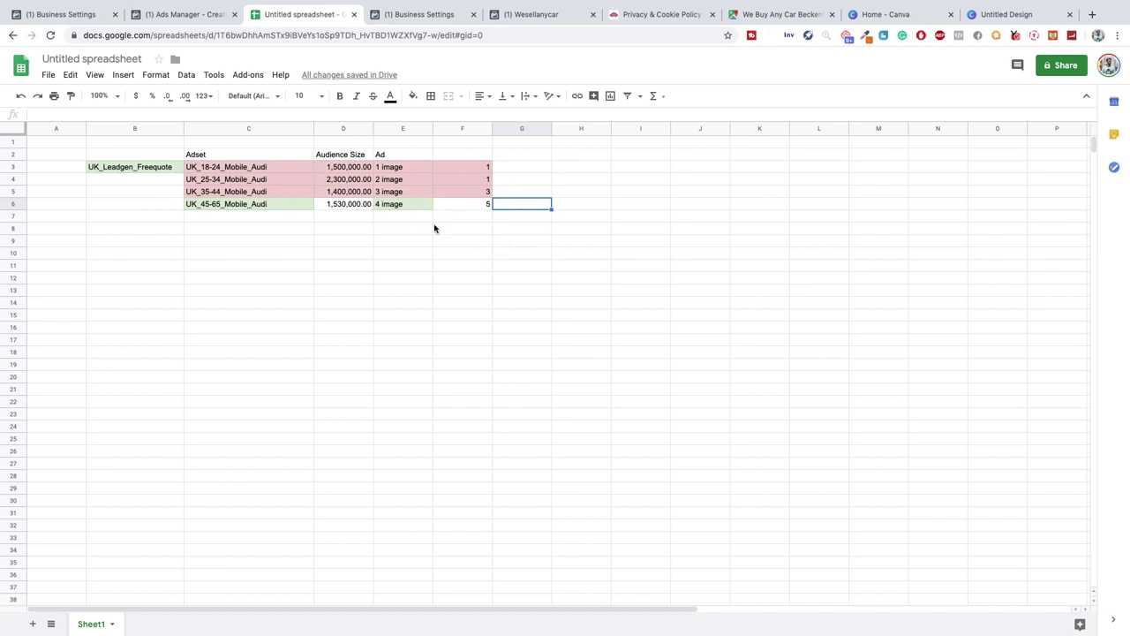
pyautogui.click(475, 212)
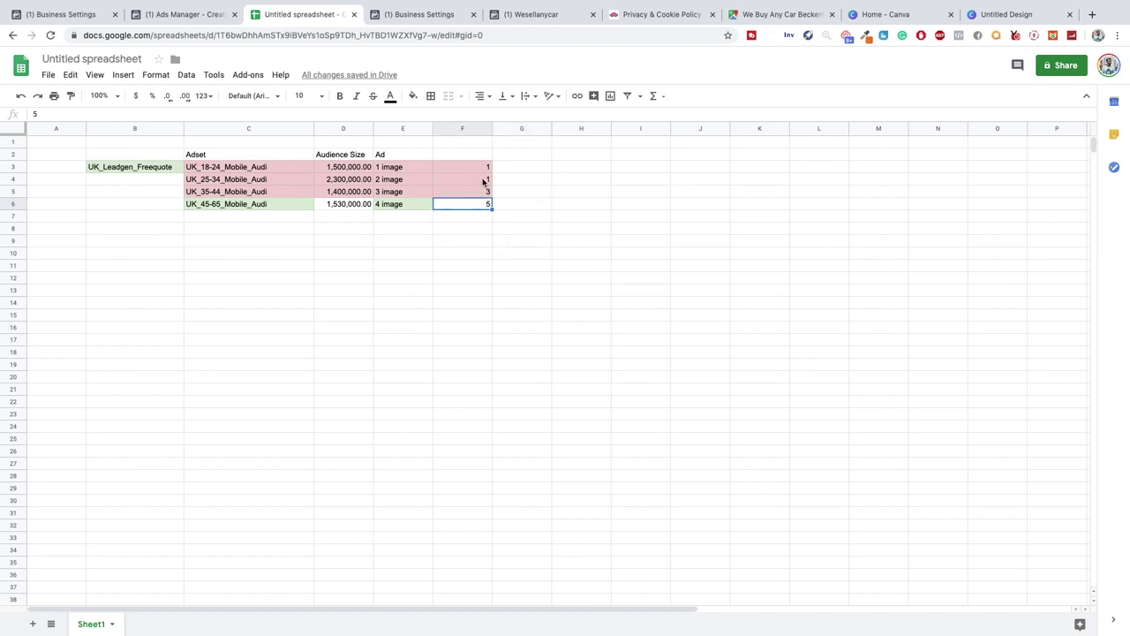
# Enter 14 as the 45-65 ad set's count in F6 and 2 as the 25-34 count in F4.
pyautogui.press('Up')
pyautogui.press('Up')
pyautogui.press('Up')
pyautogui.press('Up')
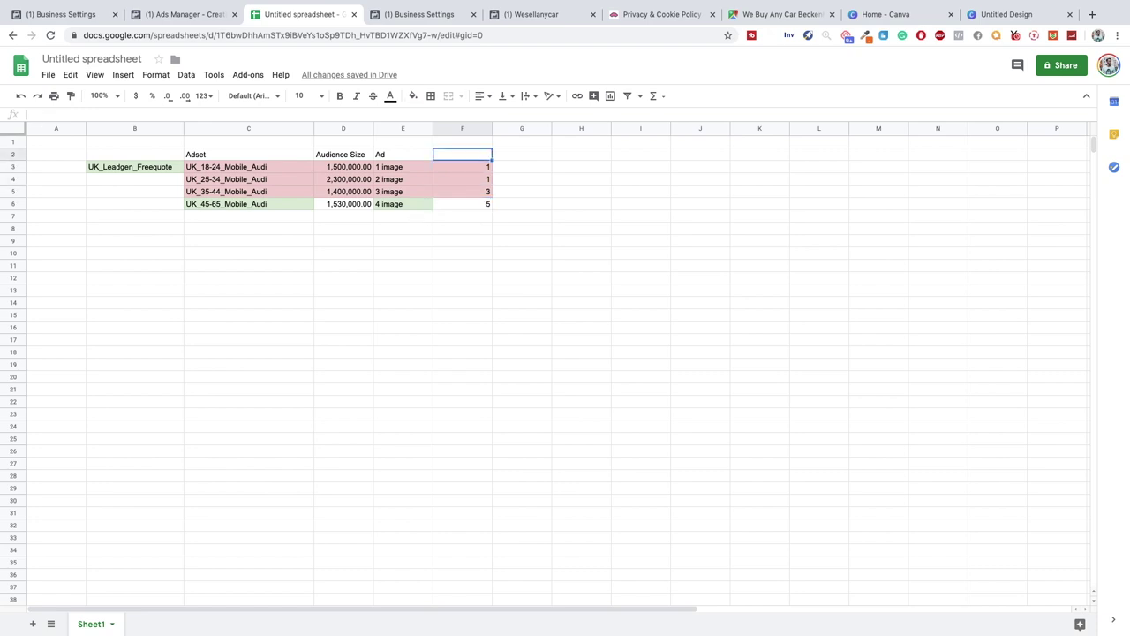
pyautogui.press('Down')
pyautogui.press('Down')
pyautogui.press('Down')
pyautogui.press('Down')
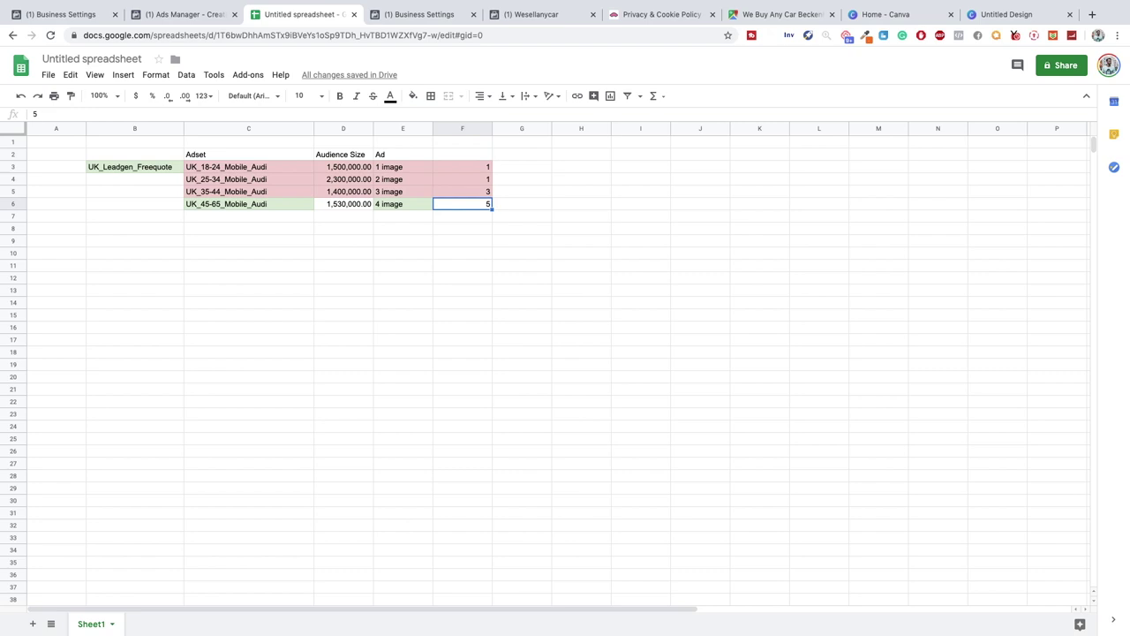
pyautogui.write('14')
pyautogui.press('Return')
pyautogui.press('Up')
pyautogui.press('Up')
pyautogui.press('Up')
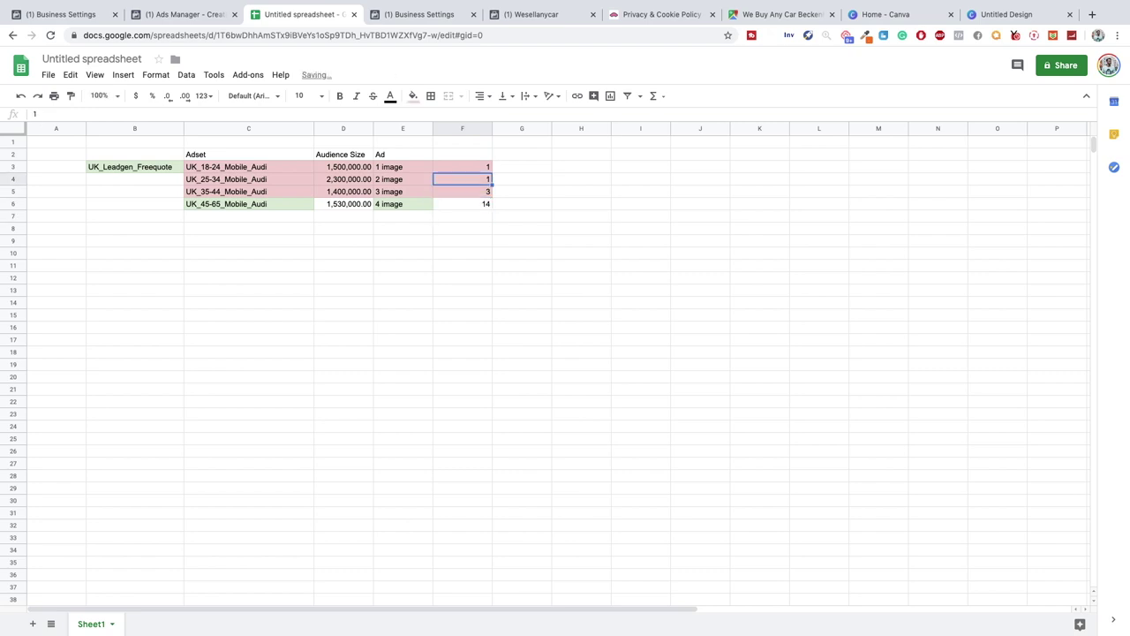
pyautogui.write('2')
pyautogui.press('Return')
# Review the counts in column F and select the three pink ad set rows, C3 to F5.
pyautogui.press('Down')
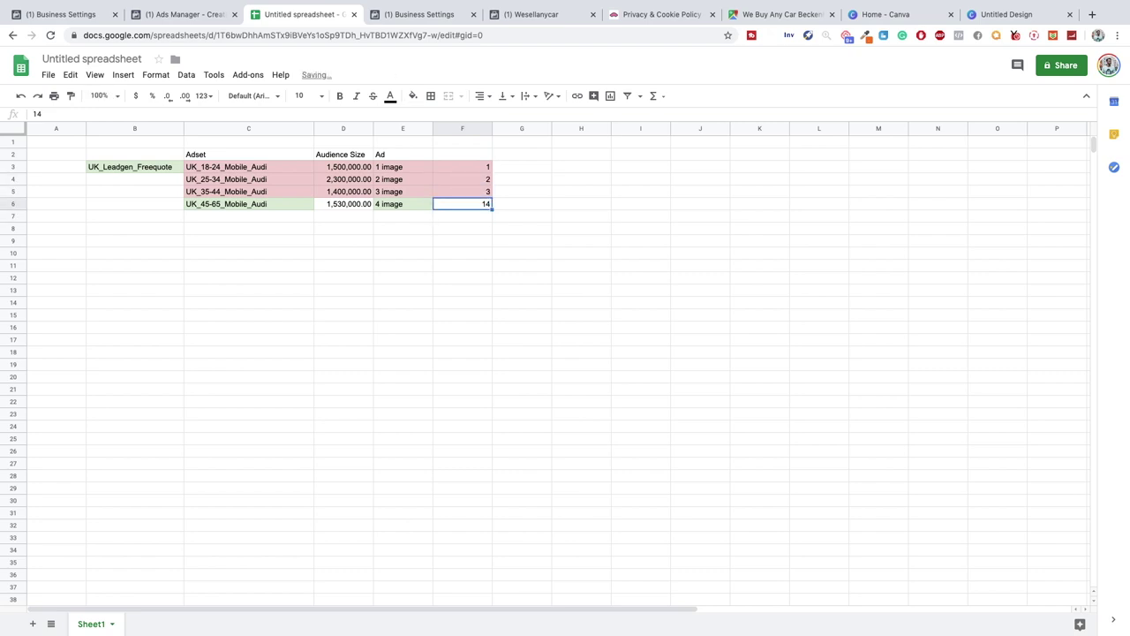
pyautogui.press('Down')
pyautogui.press('Up')
pyautogui.press('Down')
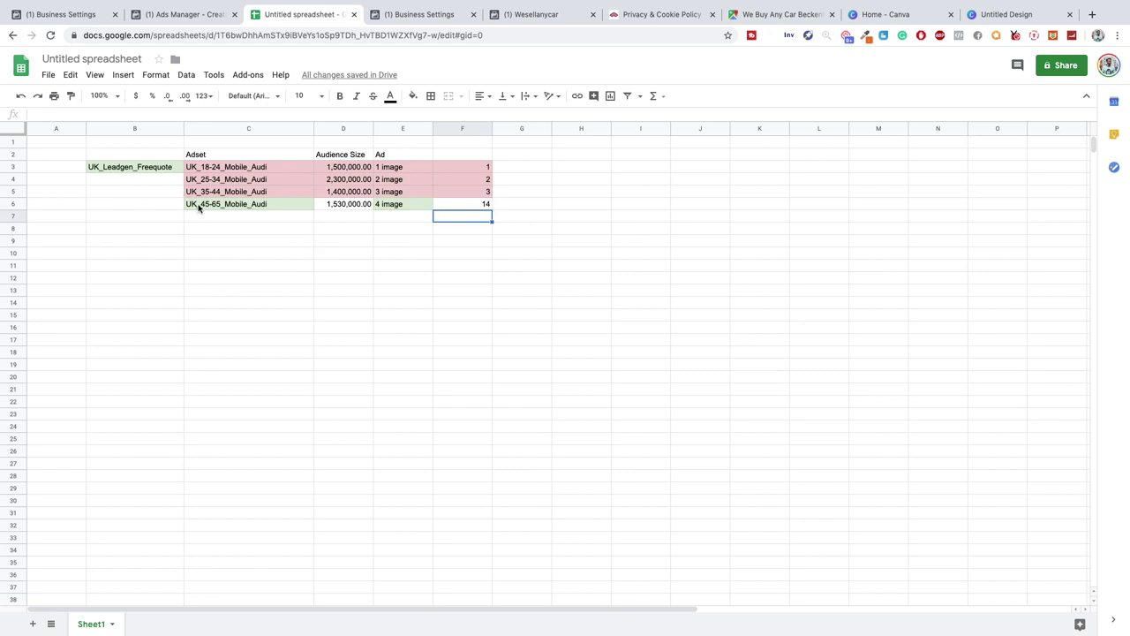
pyautogui.click(199, 208)
pyautogui.click(475, 192)
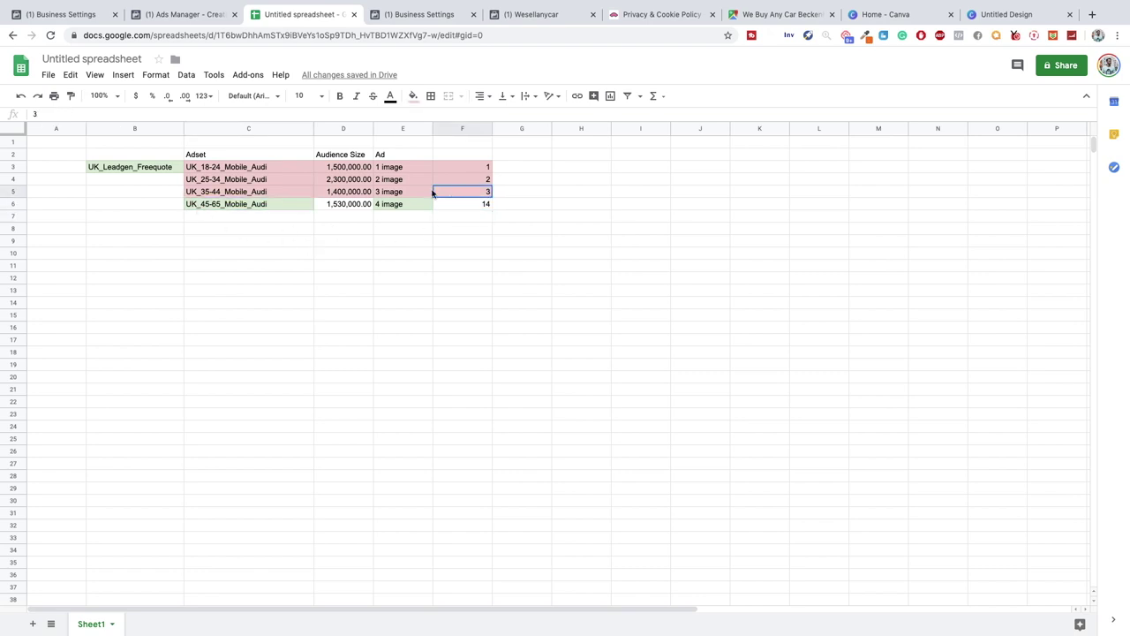
pyautogui.moveTo(433, 193); pyautogui.dragTo(209, 171)
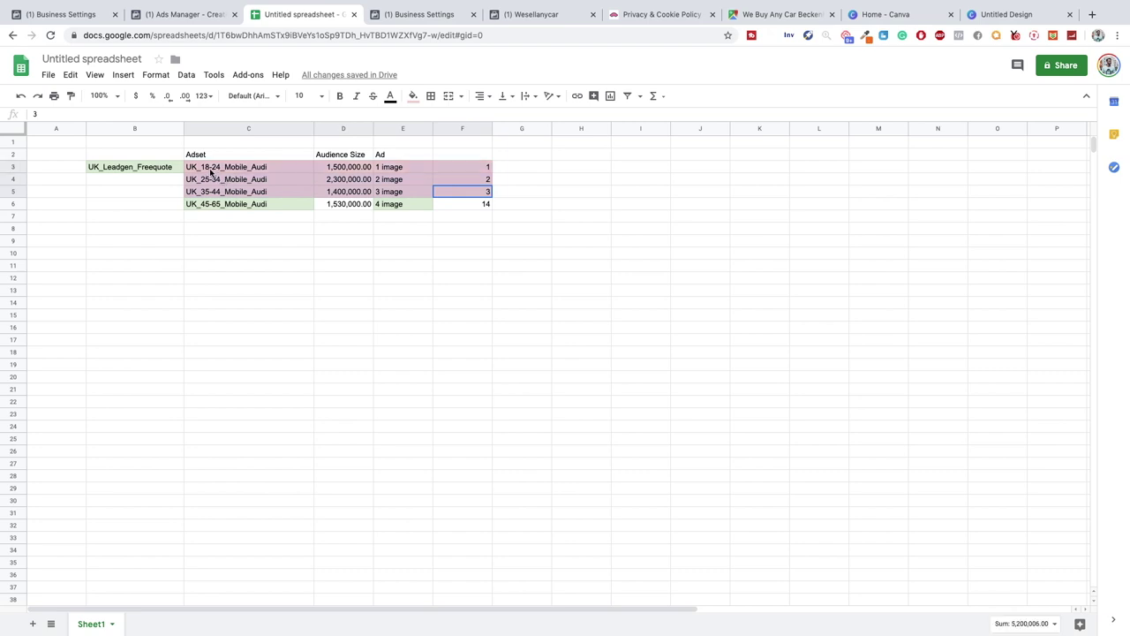
pyautogui.click(397, 397)
# Select the 45-65 row, then begin editing the age range in the UK_45-65_Mobile_Audi name.
pyautogui.moveTo(198, 204); pyautogui.dragTo(458, 206)
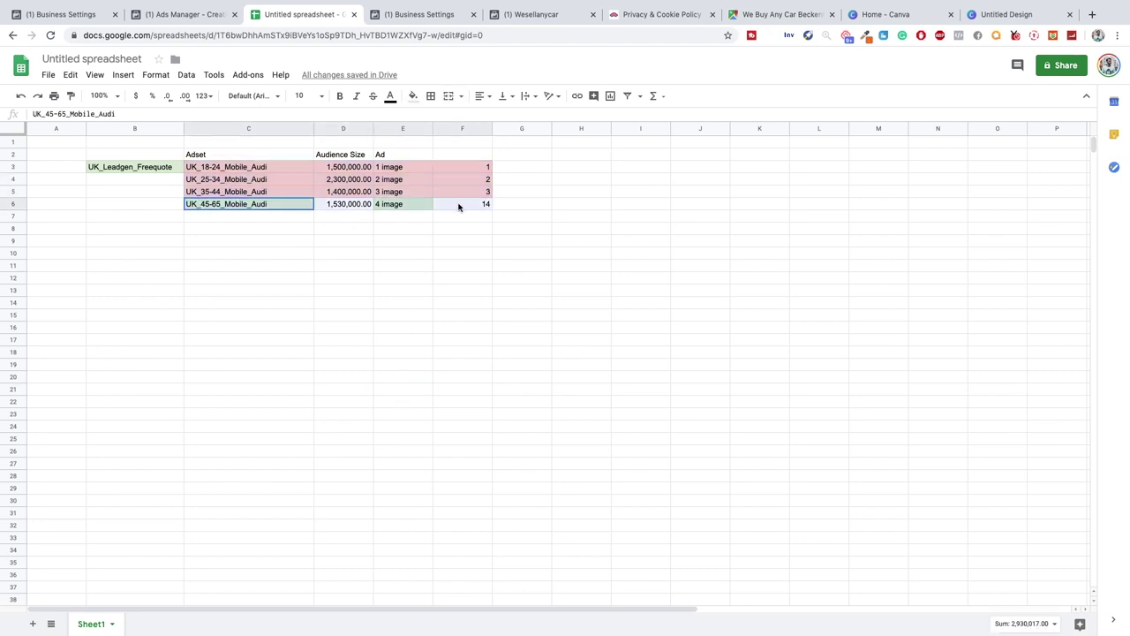
pyautogui.click(328, 208)
pyautogui.click(261, 221)
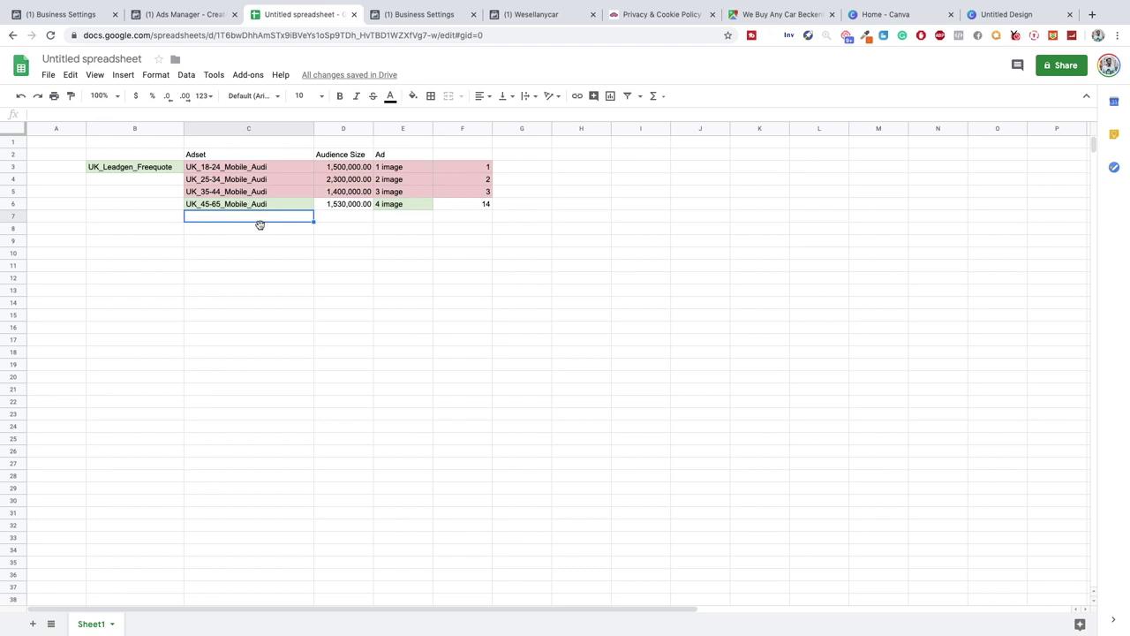
pyautogui.click(256, 209)
pyautogui.click(256, 219)
pyautogui.click(216, 205)
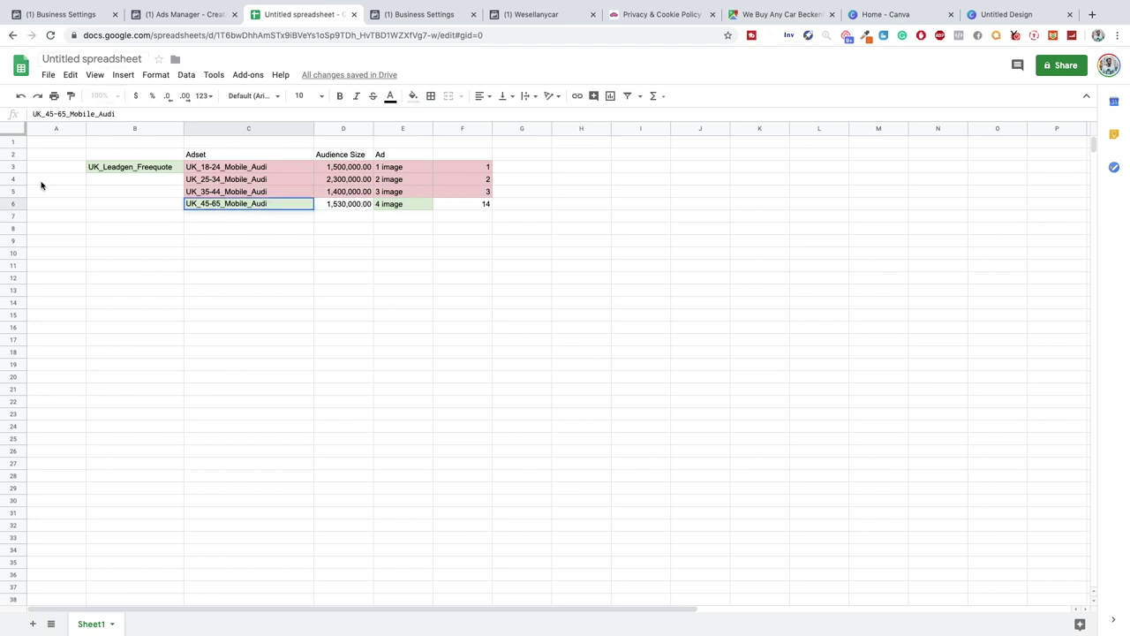
pyautogui.press('BackSpace')
pyautogui.press('BackSpace')
# Rename C6 to UK_45-54_Mobile_Audi and add UK_55_64_Mobile_Audi in the row below.
pyautogui.write('54')
pyautogui.press('Return')
pyautogui.write('UK')
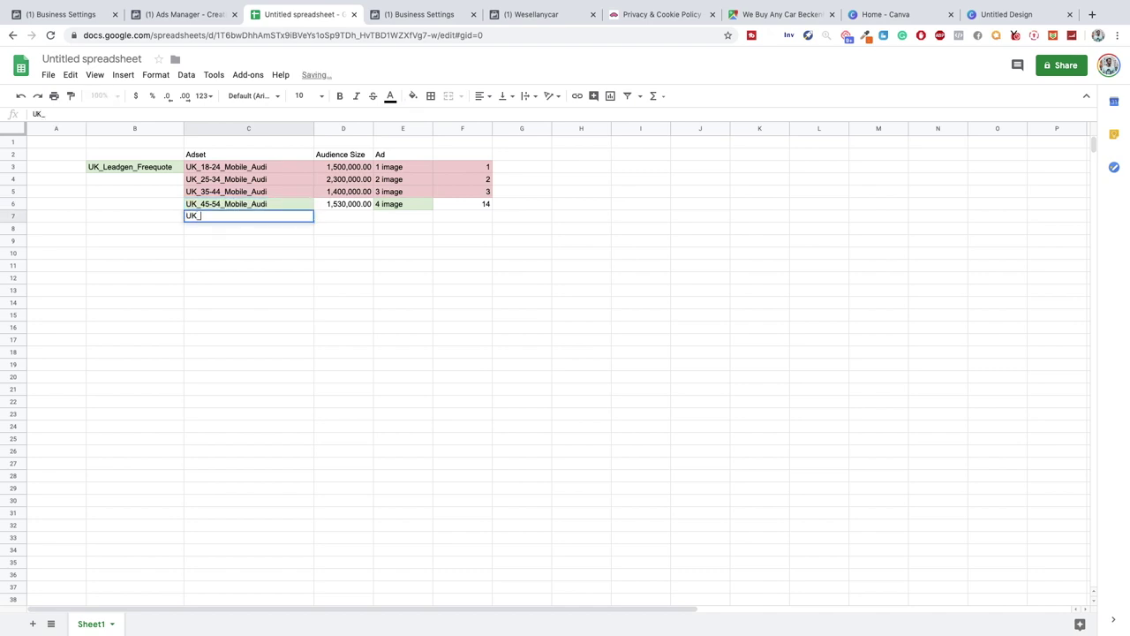
pyautogui.write('_55_')
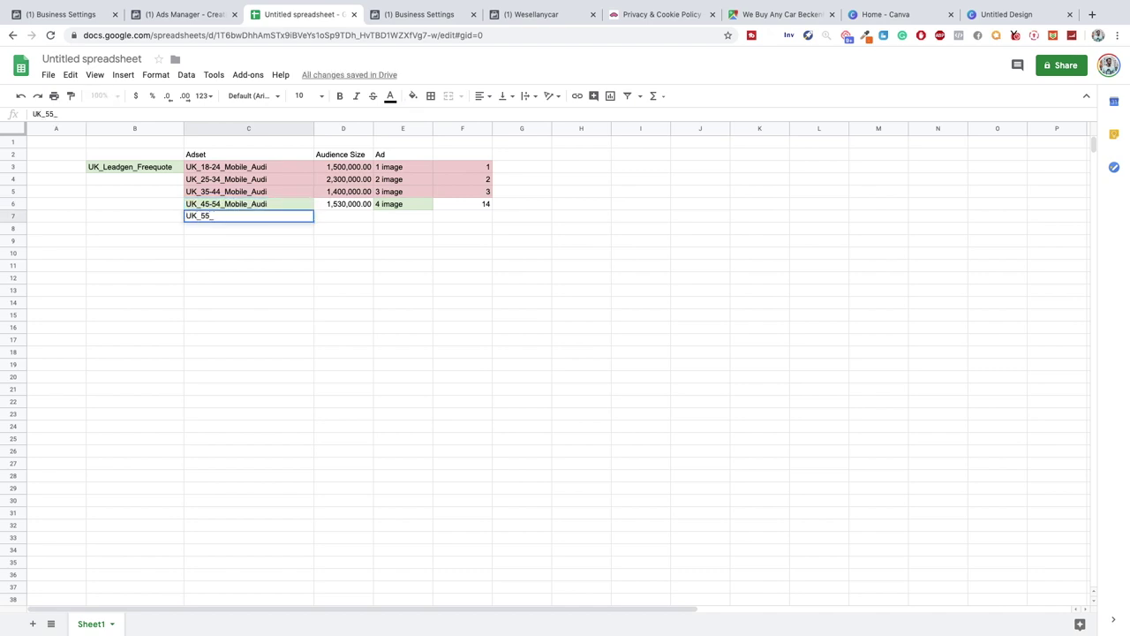
pyautogui.write('64_mob')
pyautogui.press('BackSpace')
pyautogui.press('BackSpace')
pyautogui.write('Mobile_Audi')
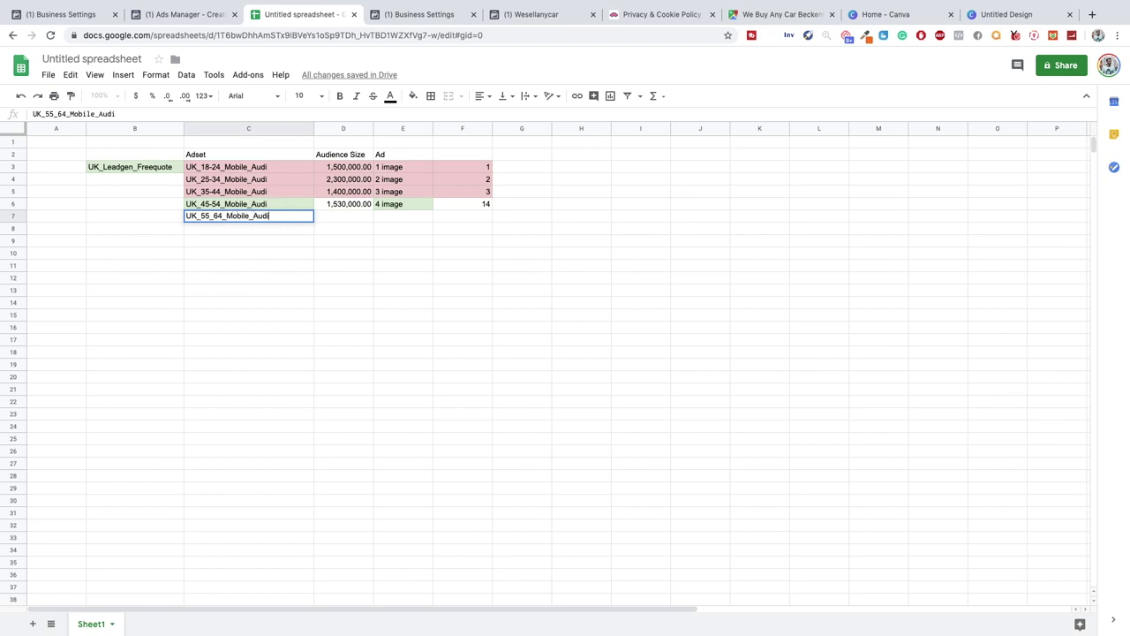
pyautogui.press('Return')
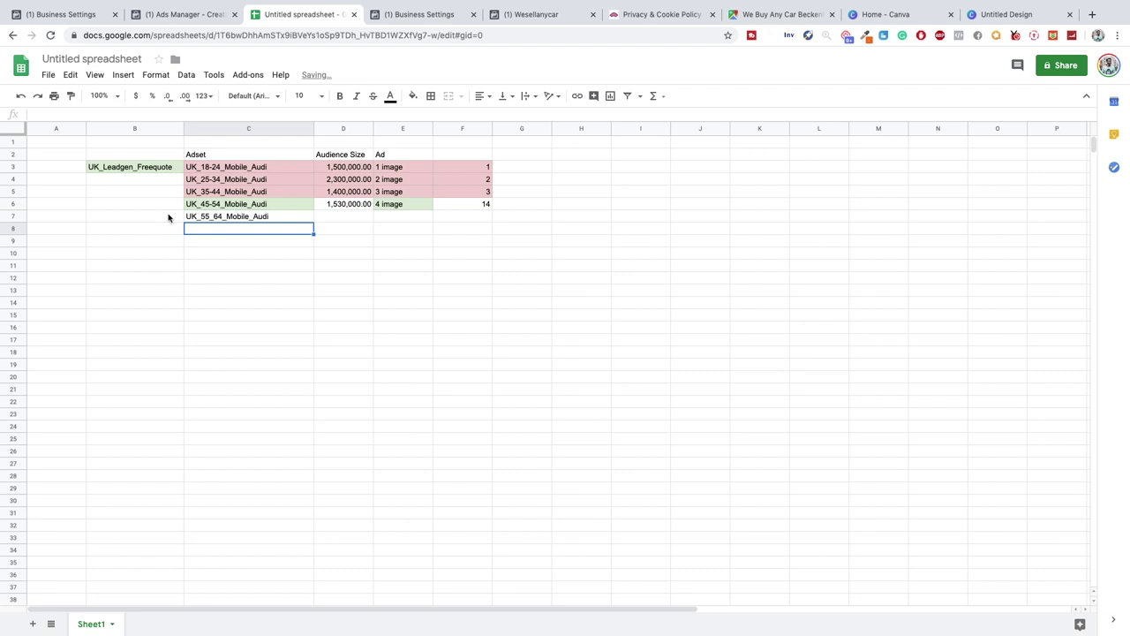
# Copy the 55-64 name into C8 and change it to UK_65+_Mobile_Audi.
pyautogui.hotkey('ctrl', 'z')
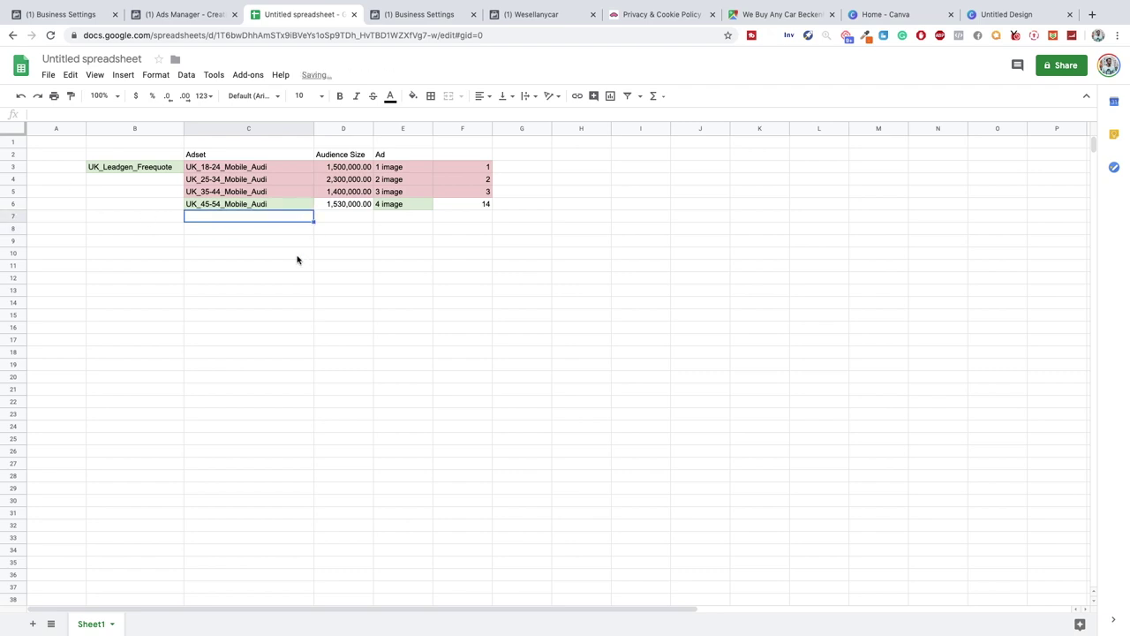
pyautogui.click(298, 258)
pyautogui.hotkey('ctrl', 'y')
pyautogui.hotkey('ctrl', 'c')
pyautogui.click(245, 230)
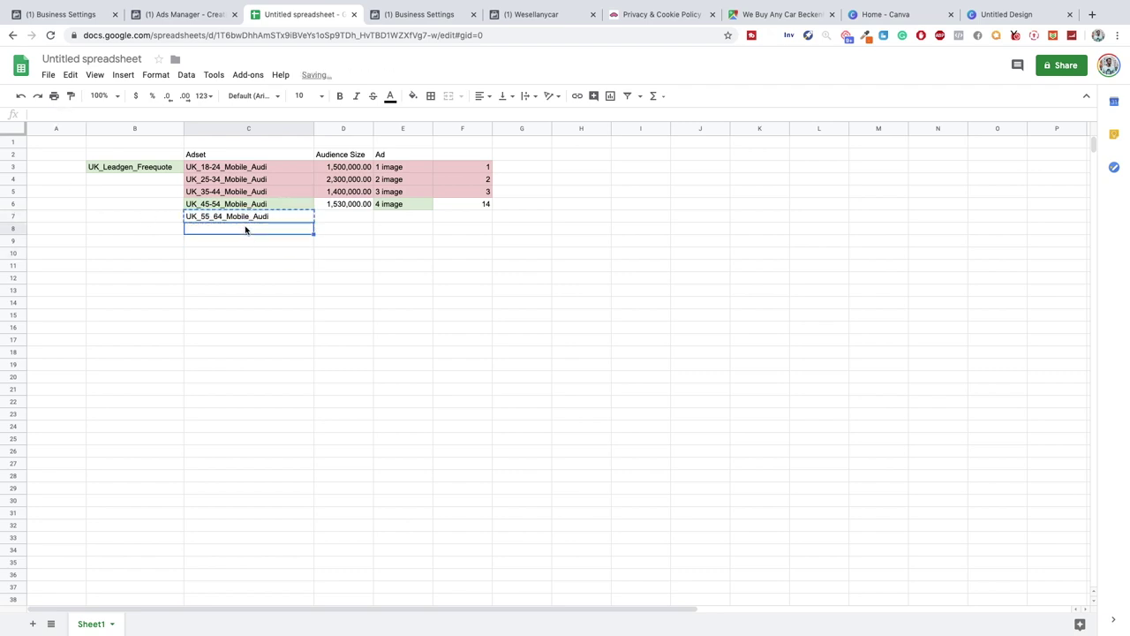
pyautogui.hotkey('ctrl', 'v')
pyautogui.moveTo(45, 114); pyautogui.dragTo(66, 114)
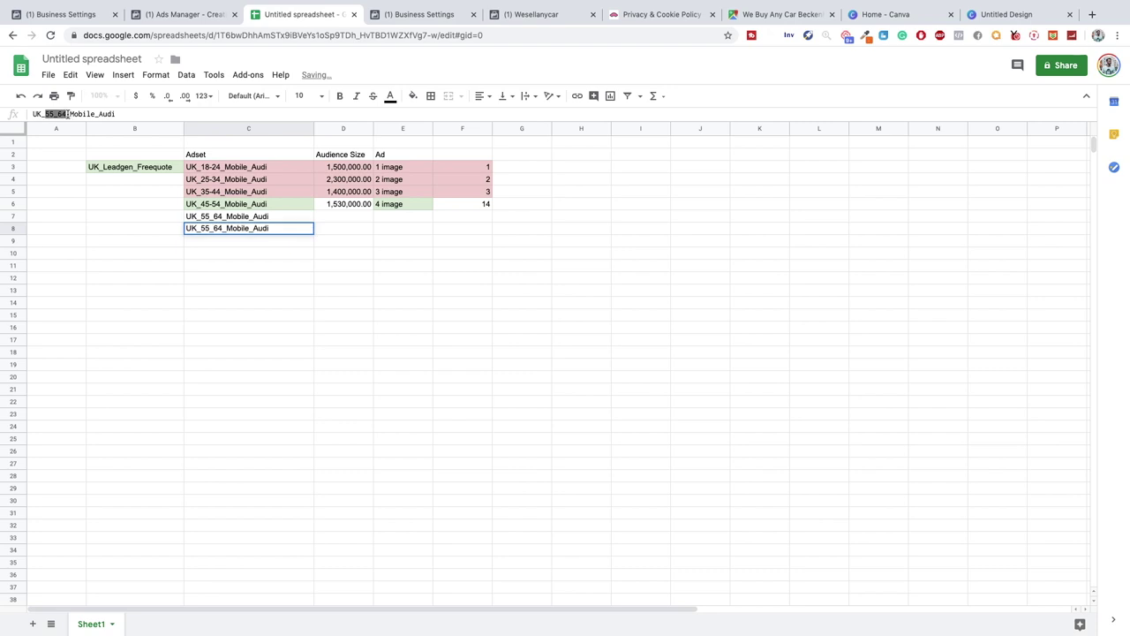
pyautogui.write('65+')
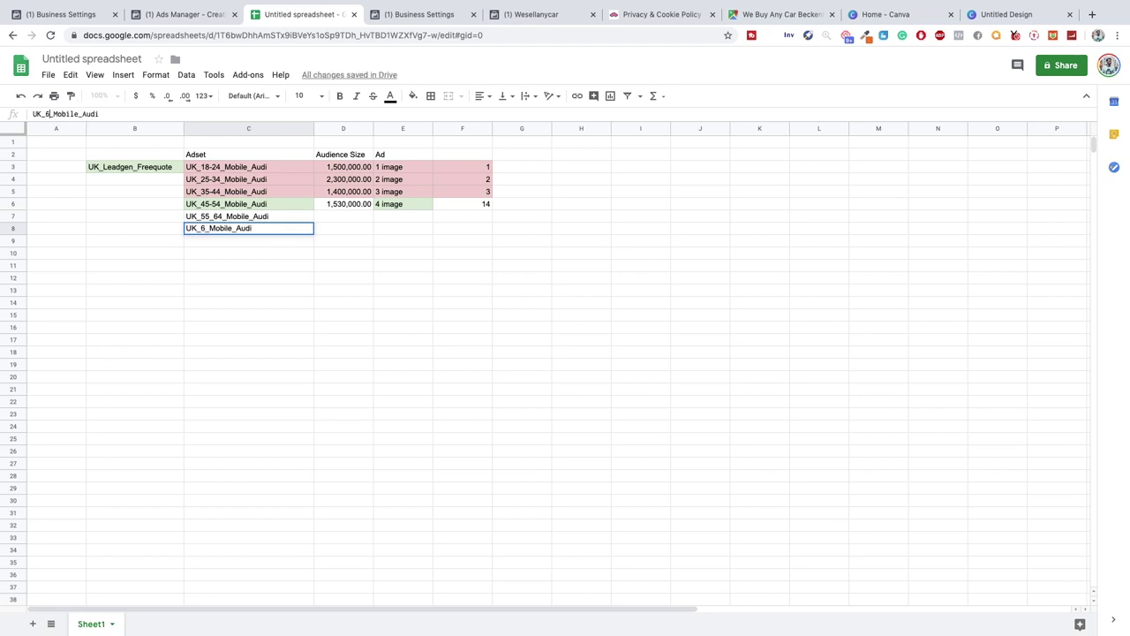
pyautogui.press('Return')
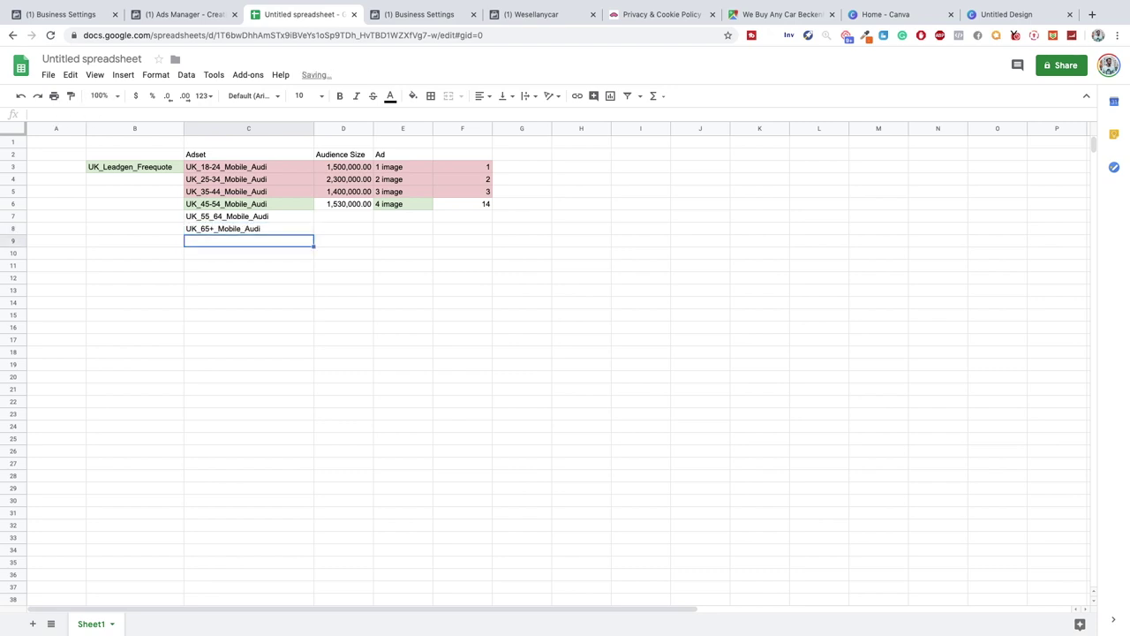
# Clear the 55-64 and 65+ ad set names from column C.
pyautogui.click(267, 208)
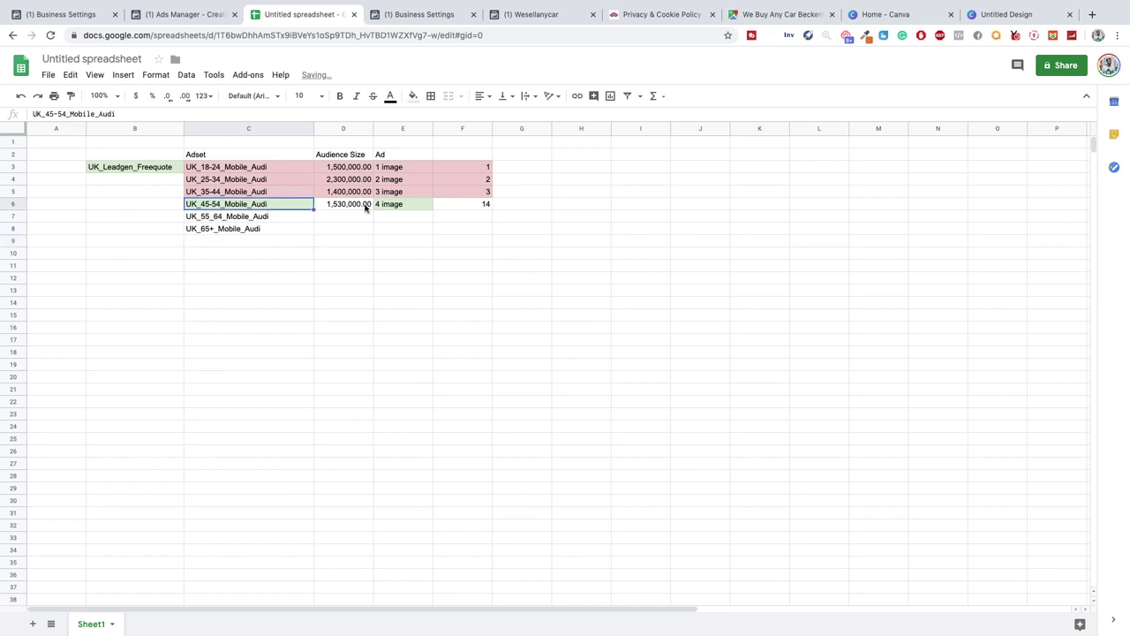
pyautogui.click(464, 208)
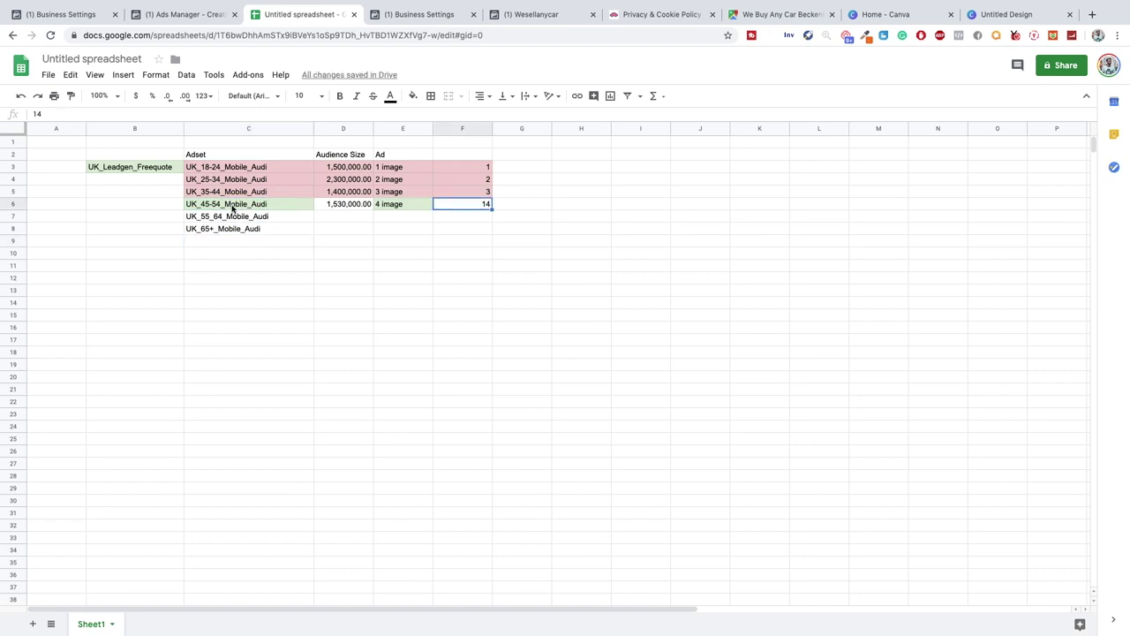
pyautogui.moveTo(233, 208); pyautogui.dragTo(257, 233)
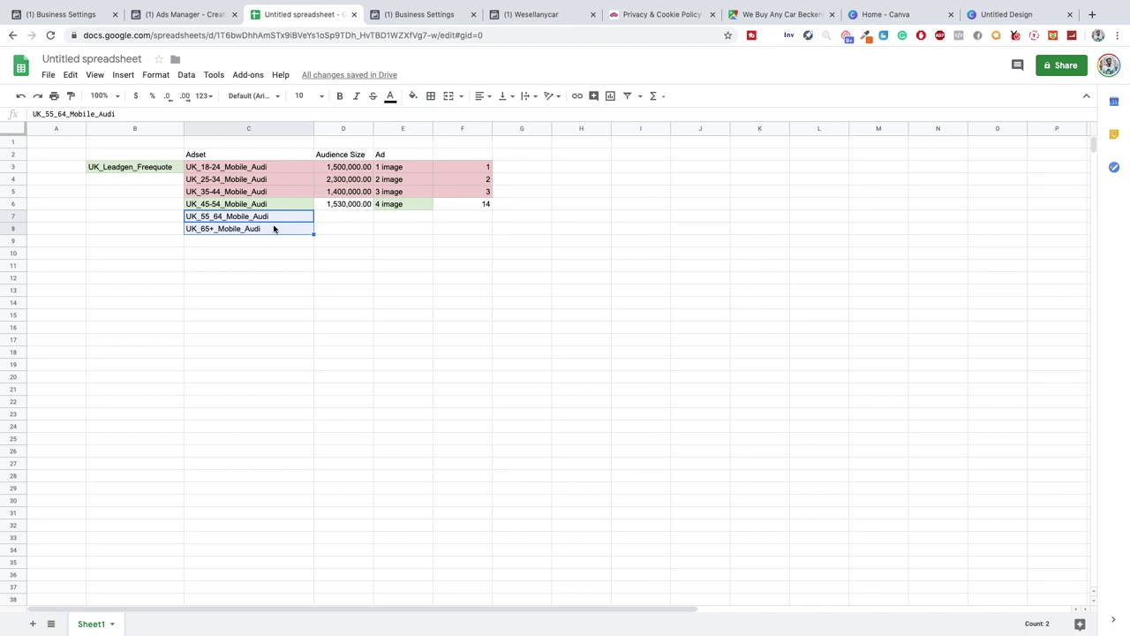
pyautogui.press('Delete')
# Change '54' to '65' so C6 reads UK_45-65_Mobile_Audi.
pyautogui.click(194, 203)
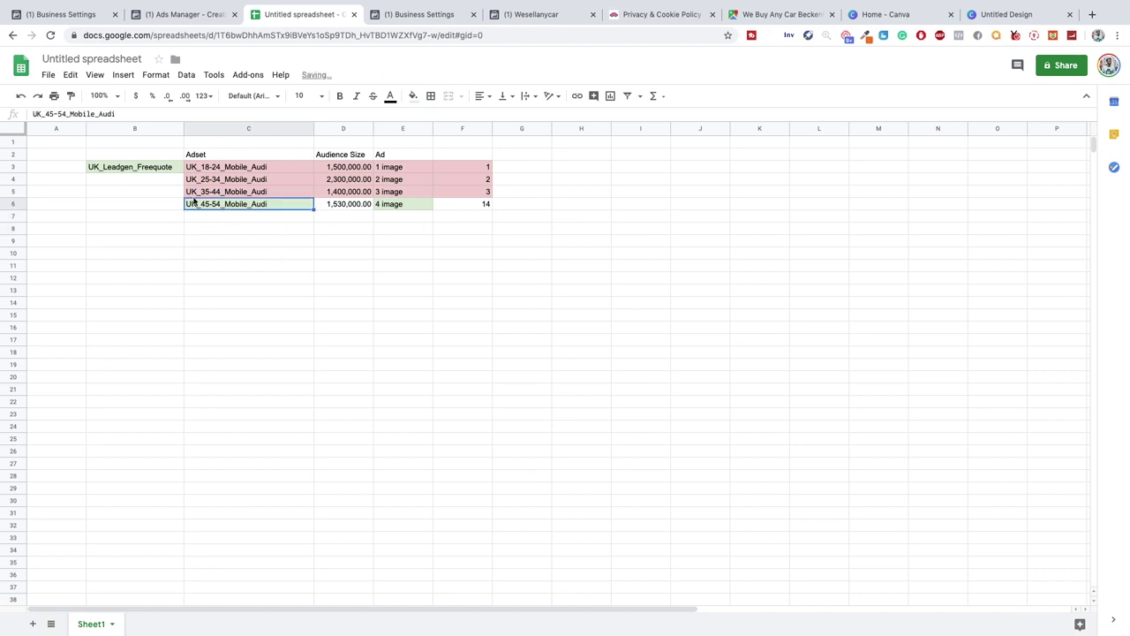
pyautogui.click(67, 113)
pyautogui.press('BackSpace')
pyautogui.press('BackSpace')
pyautogui.write('65')
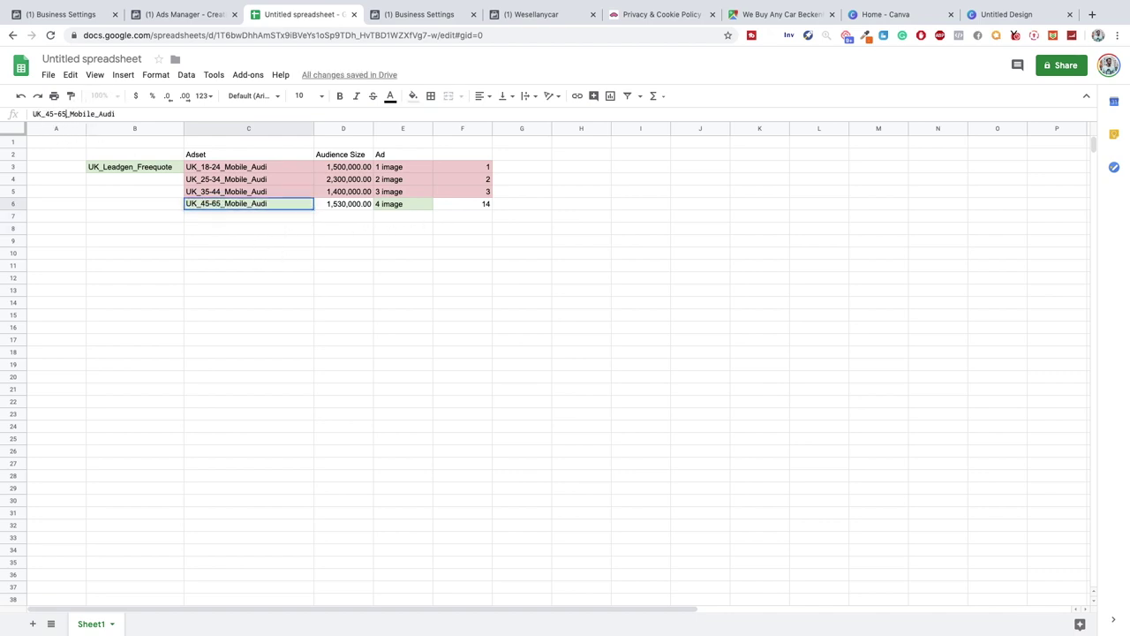
pyautogui.press('Return')
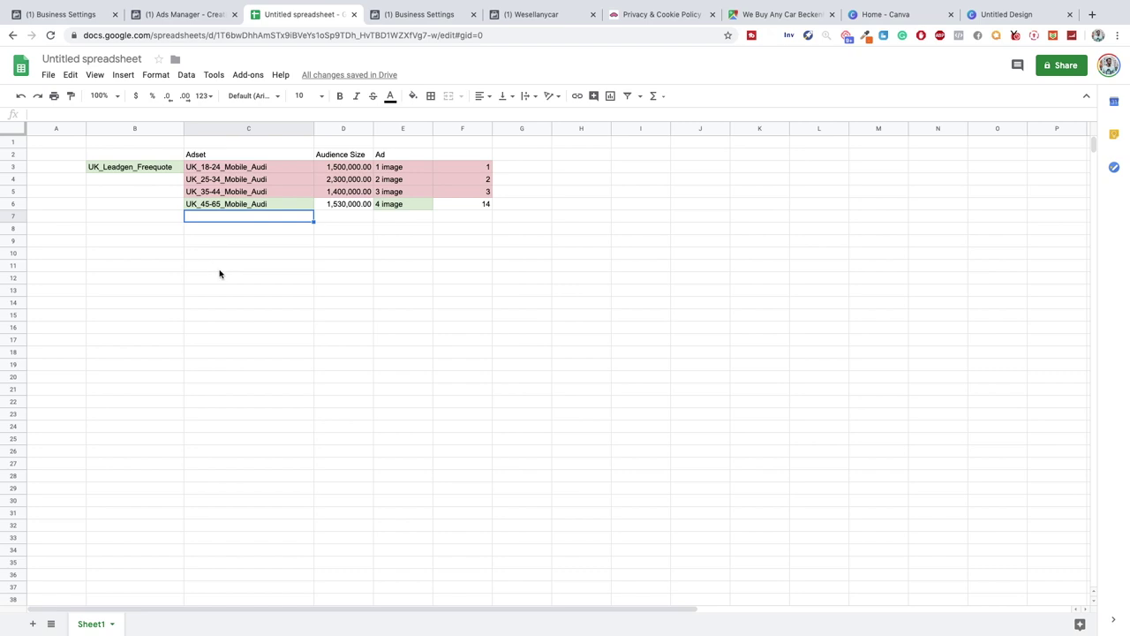
pyautogui.click(456, 209)
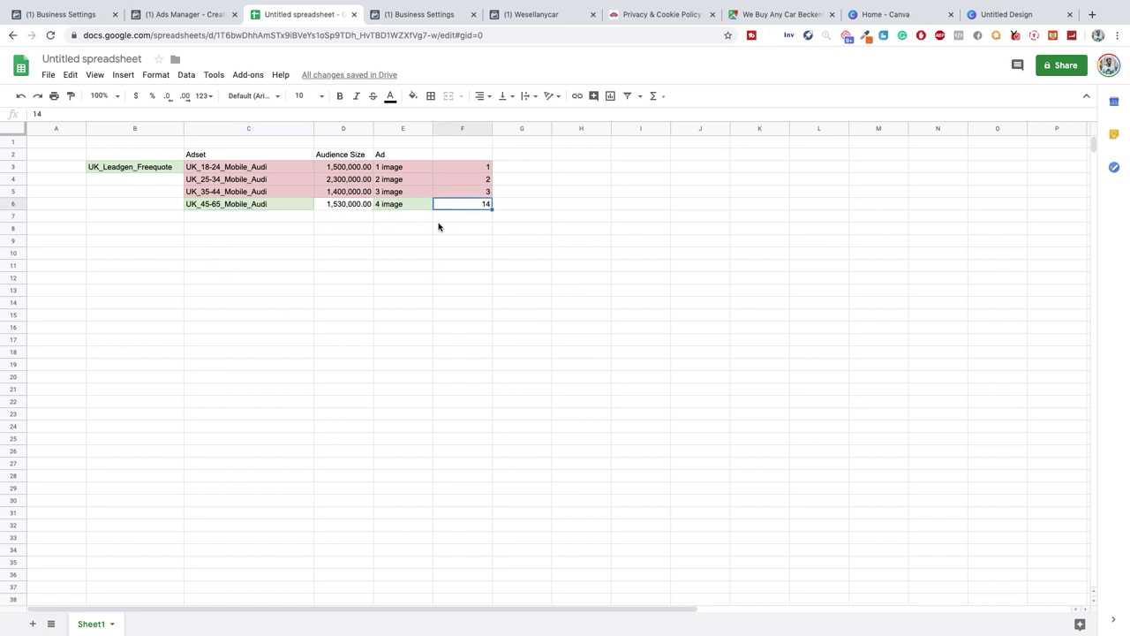
# Set the 18-24 ad set's count in F3 to 14 and the 45-65 count to 1.
pyautogui.moveTo(464, 170); pyautogui.dragTo(83, 167)
pyautogui.hscroll(10, 465, 169)
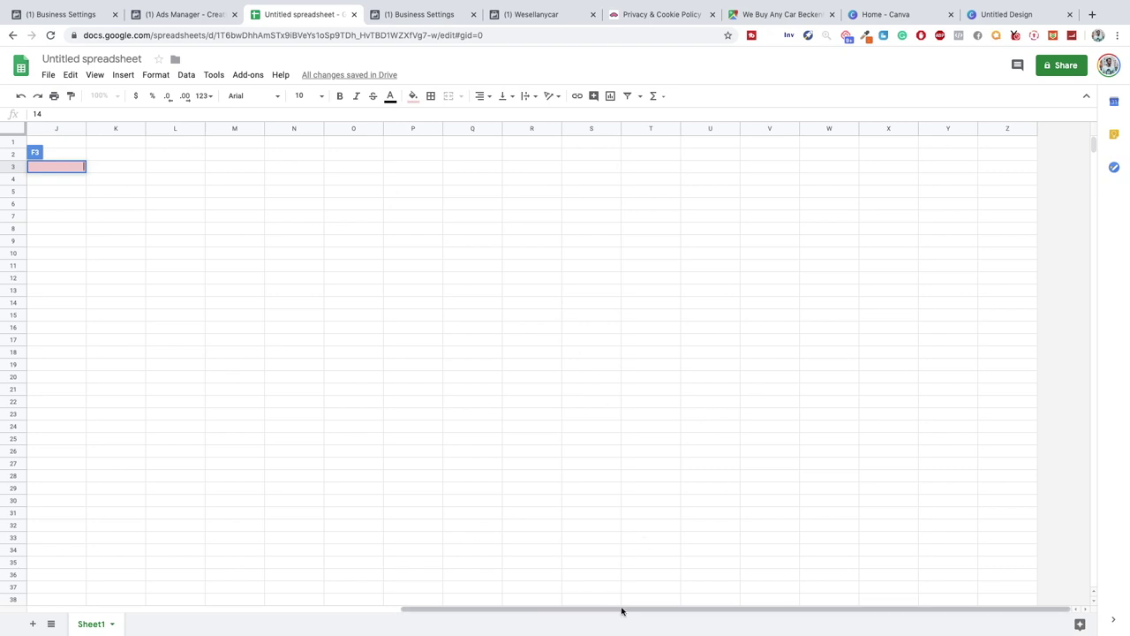
pyautogui.moveTo(623, 610); pyautogui.dragTo(412, 320)
pyautogui.click(482, 173)
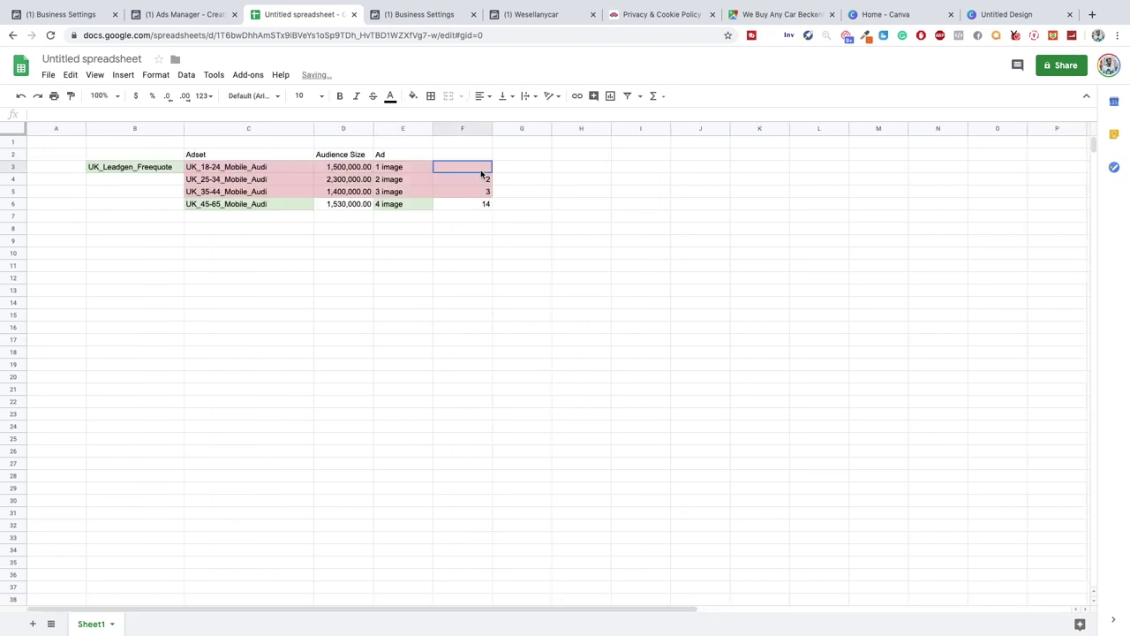
pyautogui.write('14')
pyautogui.press('Return')
pyautogui.press('Down')
pyautogui.press('Down')
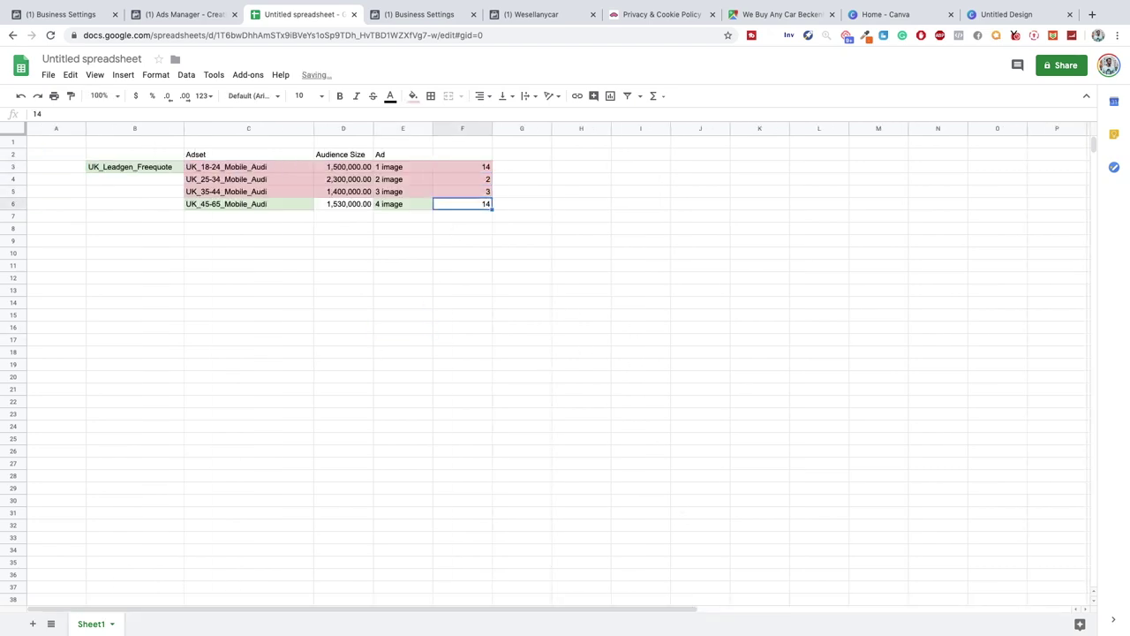
pyautogui.write('1')
pyautogui.press('Return')
# Fill the 18-24 row light green and the 45-65 row light red.
pyautogui.click(352, 206)
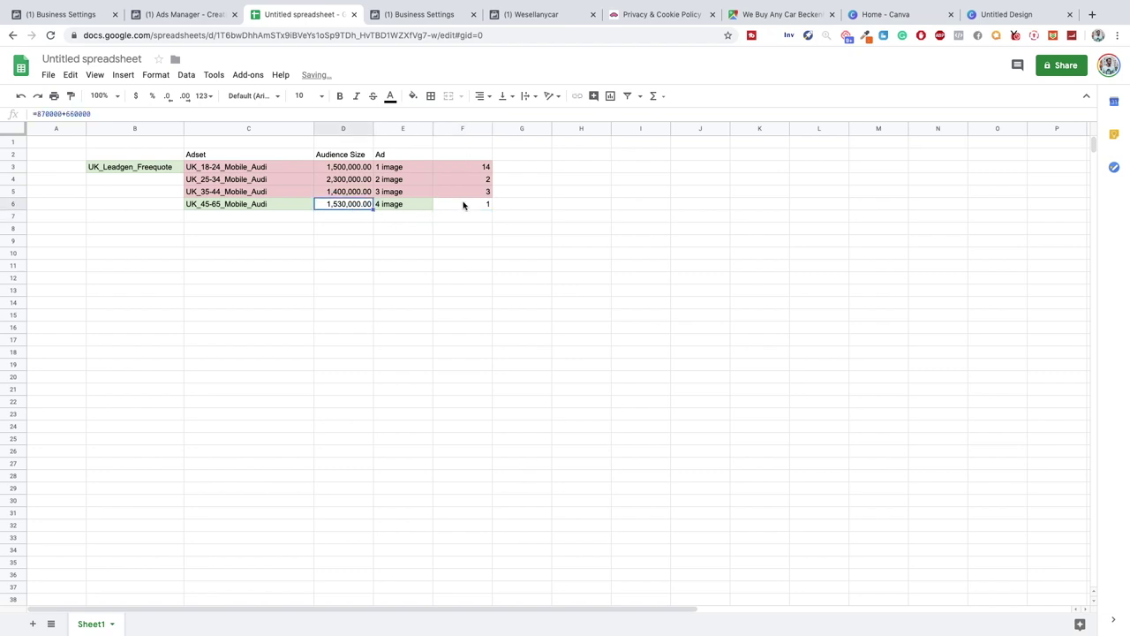
pyautogui.moveTo(463, 205); pyautogui.dragTo(245, 207)
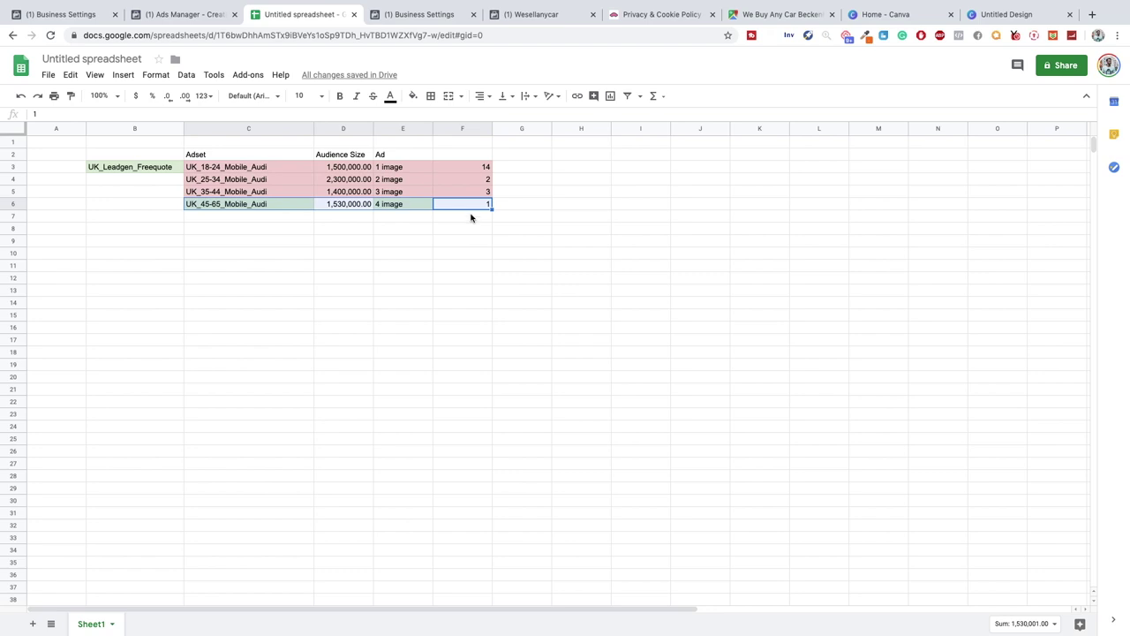
pyautogui.click(254, 167)
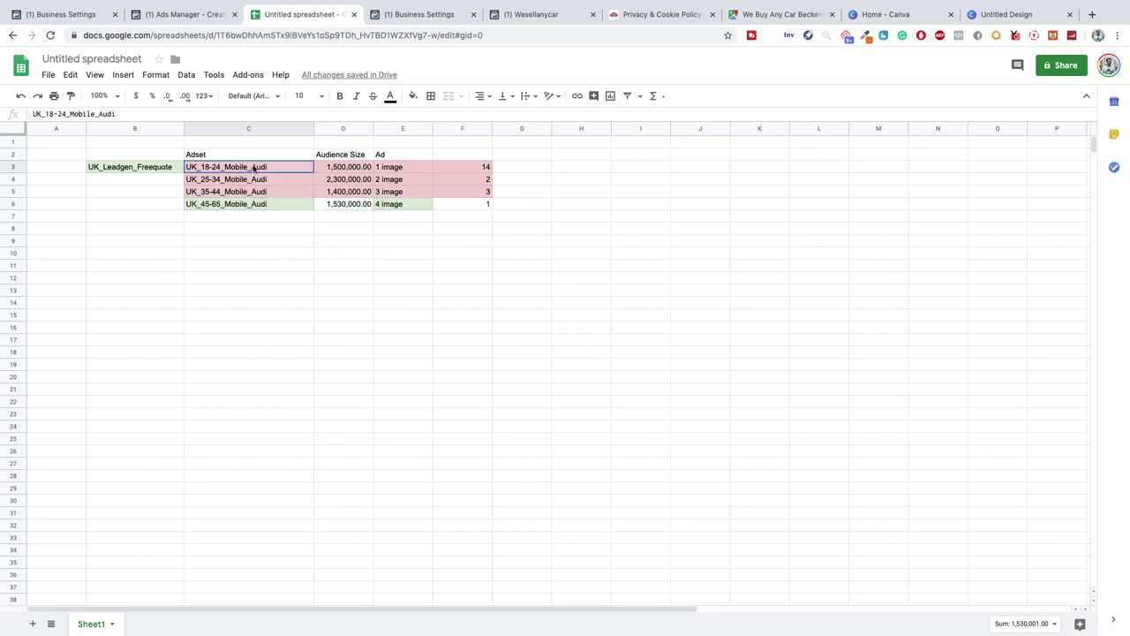
pyautogui.moveTo(254, 168); pyautogui.dragTo(489, 171)
pyautogui.click(413, 97)
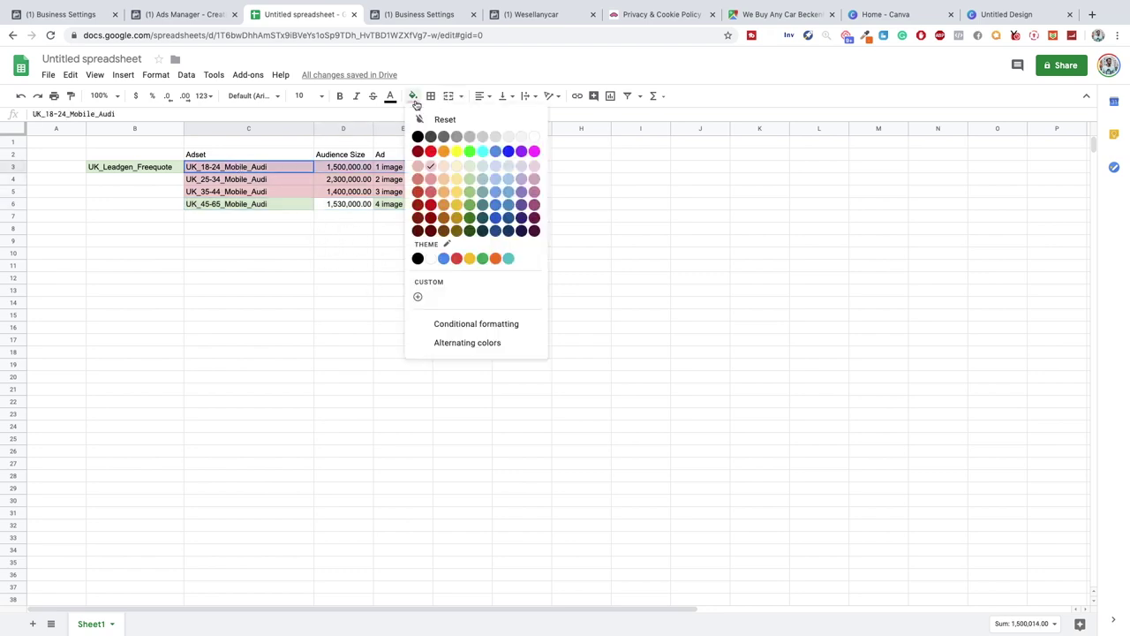
pyautogui.click(469, 166)
pyautogui.moveTo(459, 208); pyautogui.dragTo(238, 205)
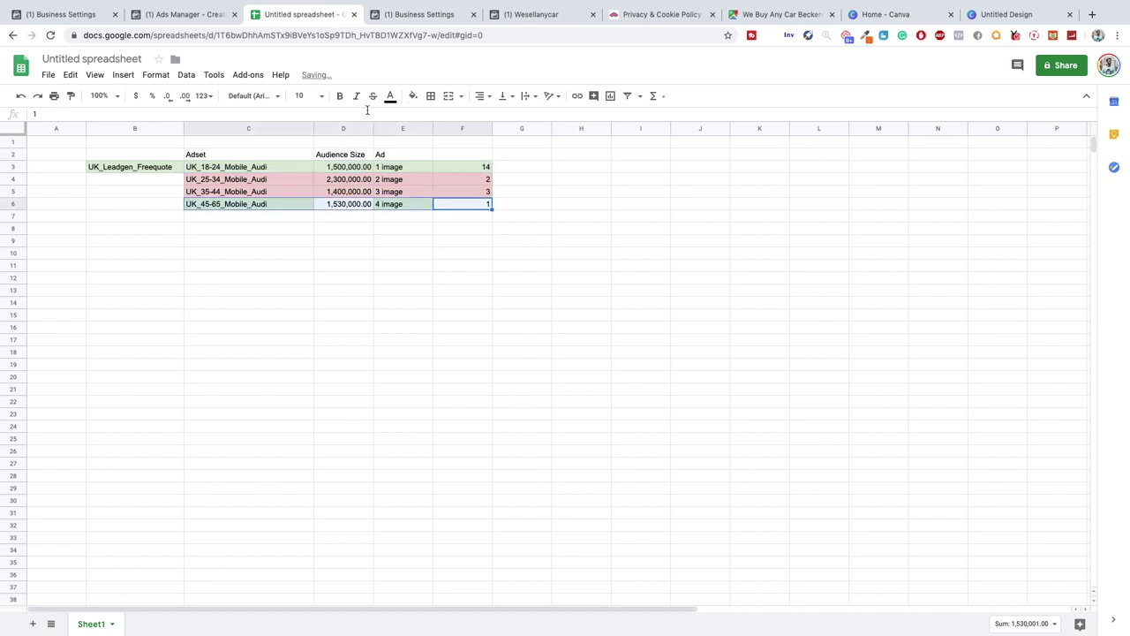
pyautogui.click(412, 96)
pyautogui.click(431, 166)
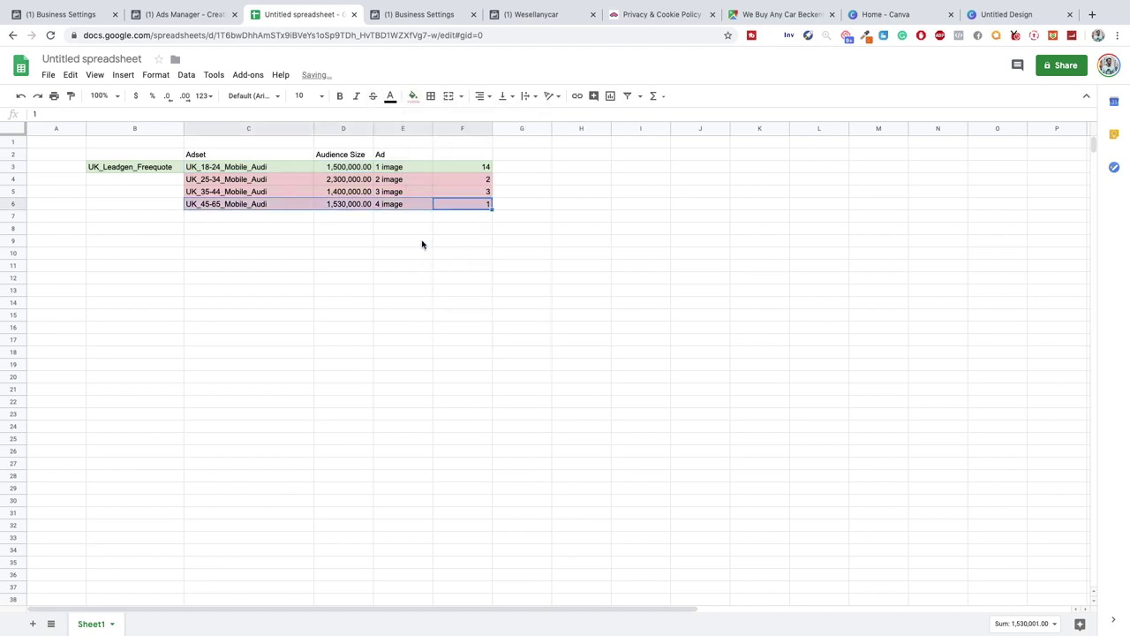
# Click and drag among the cells beneath the campaign plan table.
pyautogui.click(422, 244)
pyautogui.moveTo(248, 168); pyautogui.dragTo(450, 168)
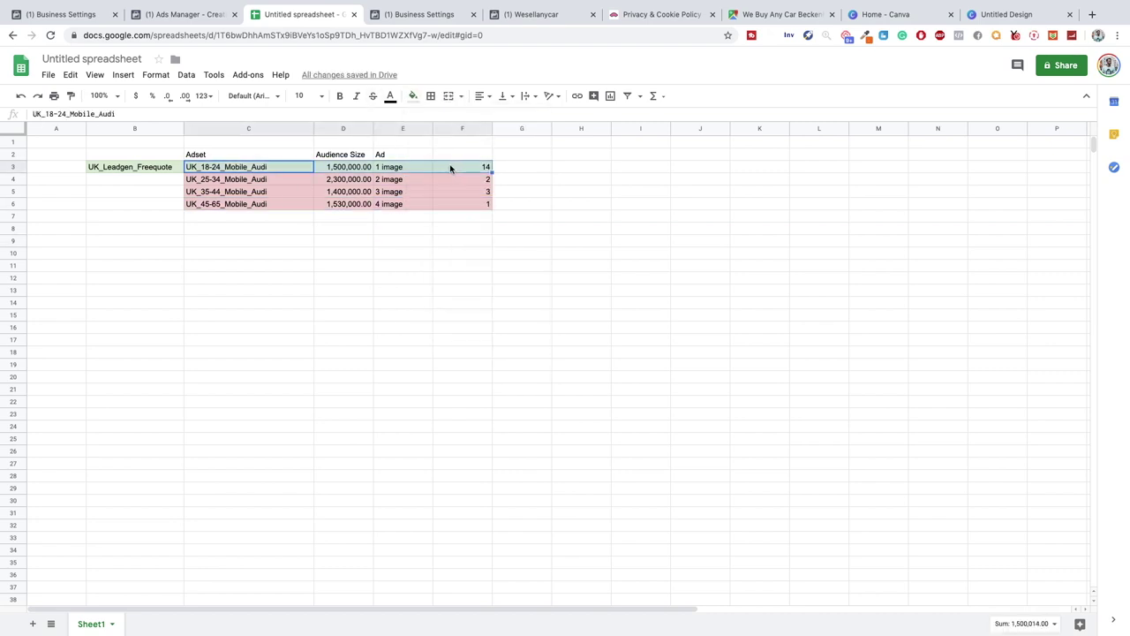
pyautogui.click(330, 264)
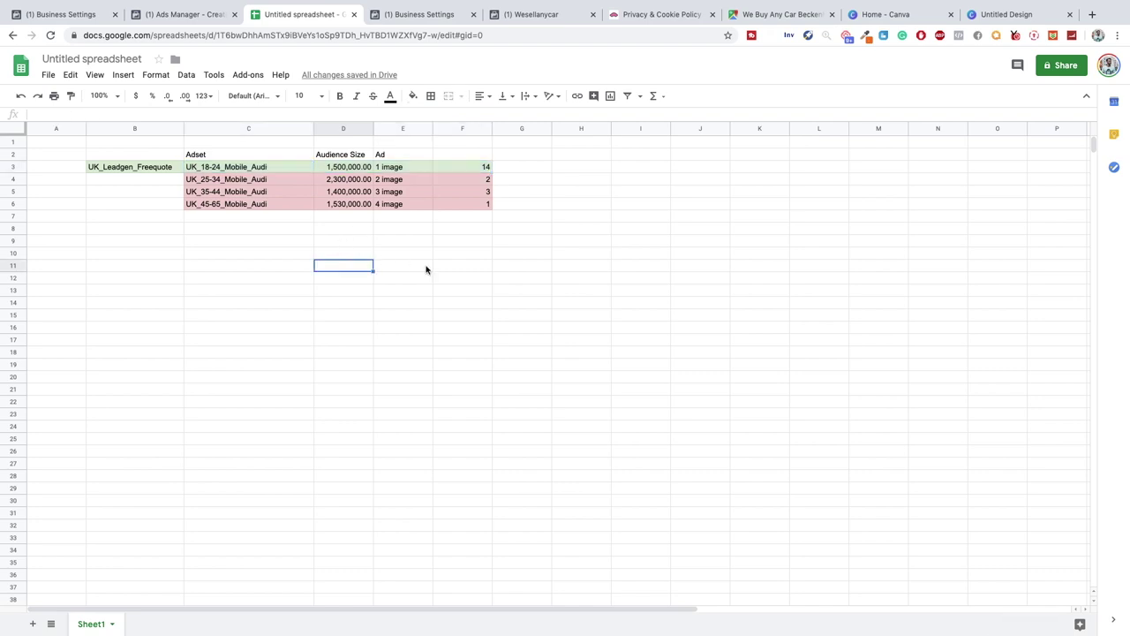
pyautogui.click(427, 268)
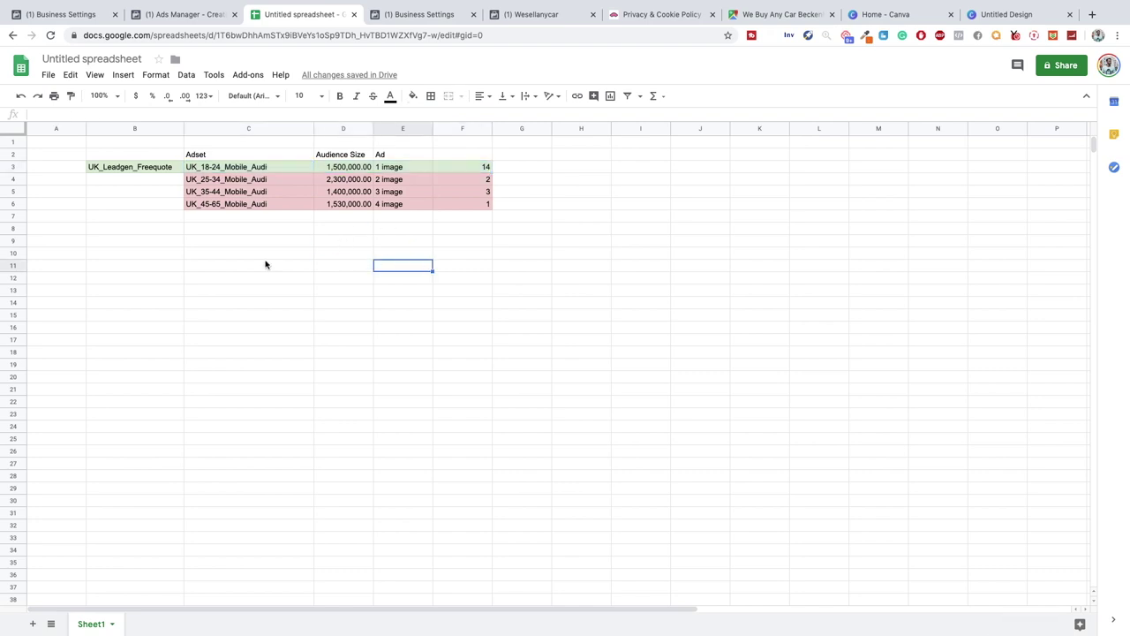
pyautogui.moveTo(383, 268)
pyautogui.mouseDown()
pyautogui.moveTo(363, 265)
pyautogui.moveTo(429, 265)
pyautogui.moveTo(391, 280)
pyautogui.mouseUp()
pyautogui.click(369, 255)
pyautogui.click(391, 279)
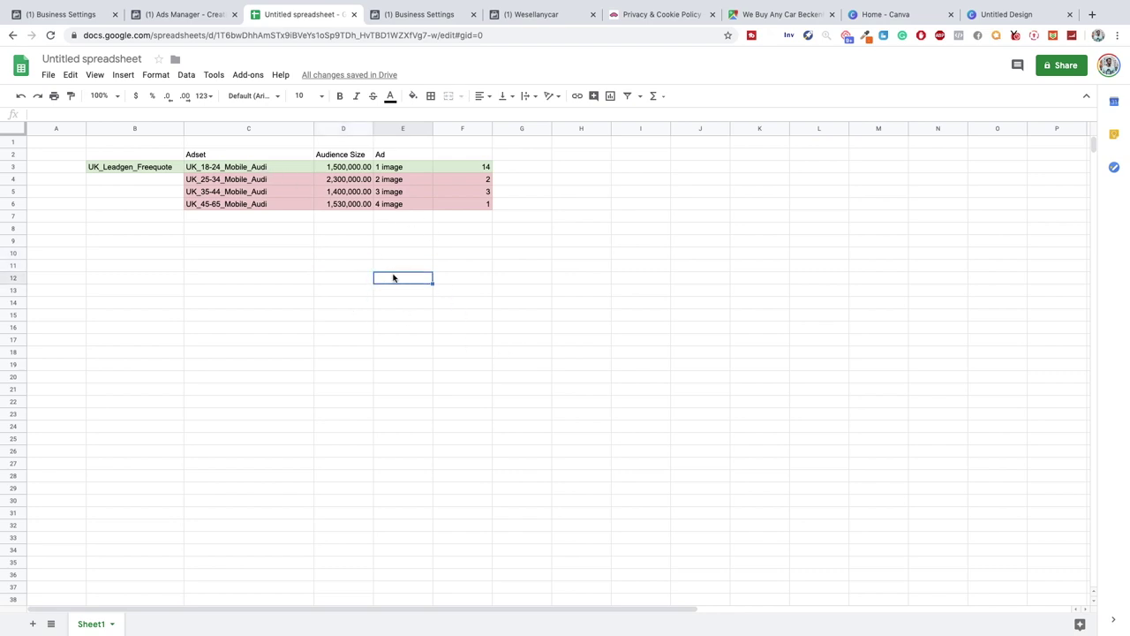
pyautogui.click(426, 267)
pyautogui.moveTo(420, 289); pyautogui.dragTo(432, 281)
pyautogui.click(441, 281)
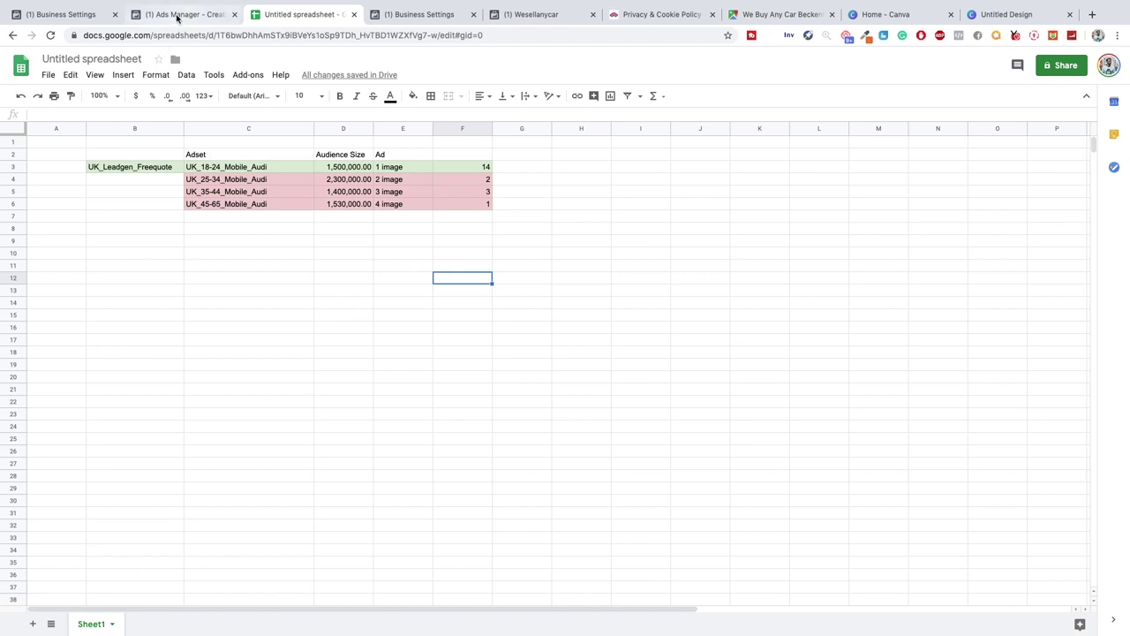
# Select the whole campaign plan table, then return to the Ads Manager ad set draft.
pyautogui.click(310, 230)
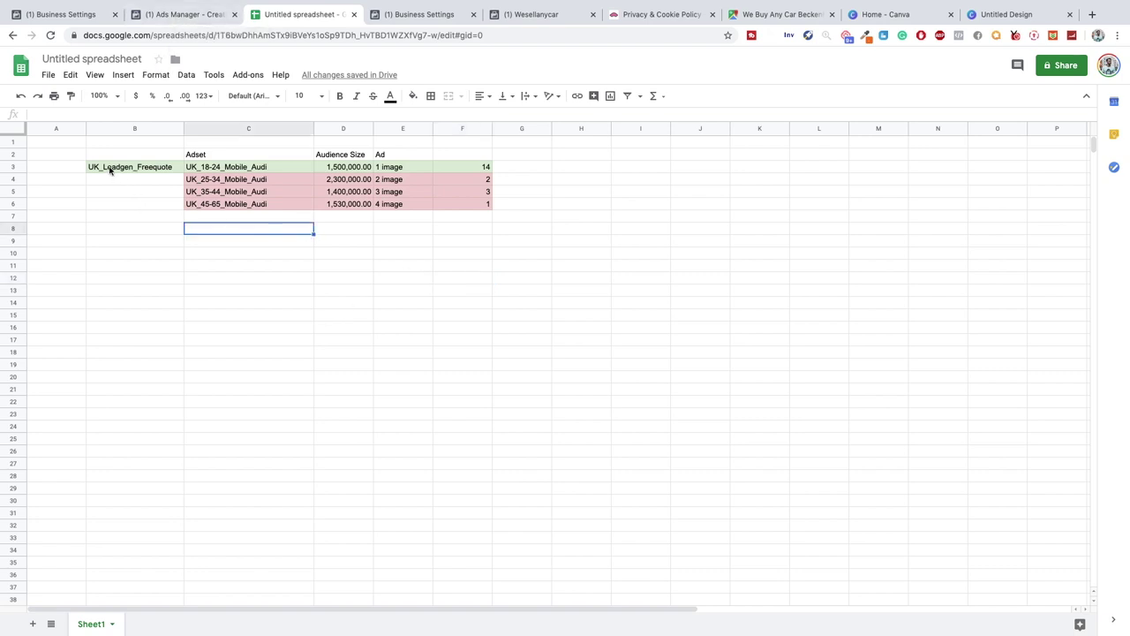
pyautogui.moveTo(109, 170); pyautogui.dragTo(485, 209)
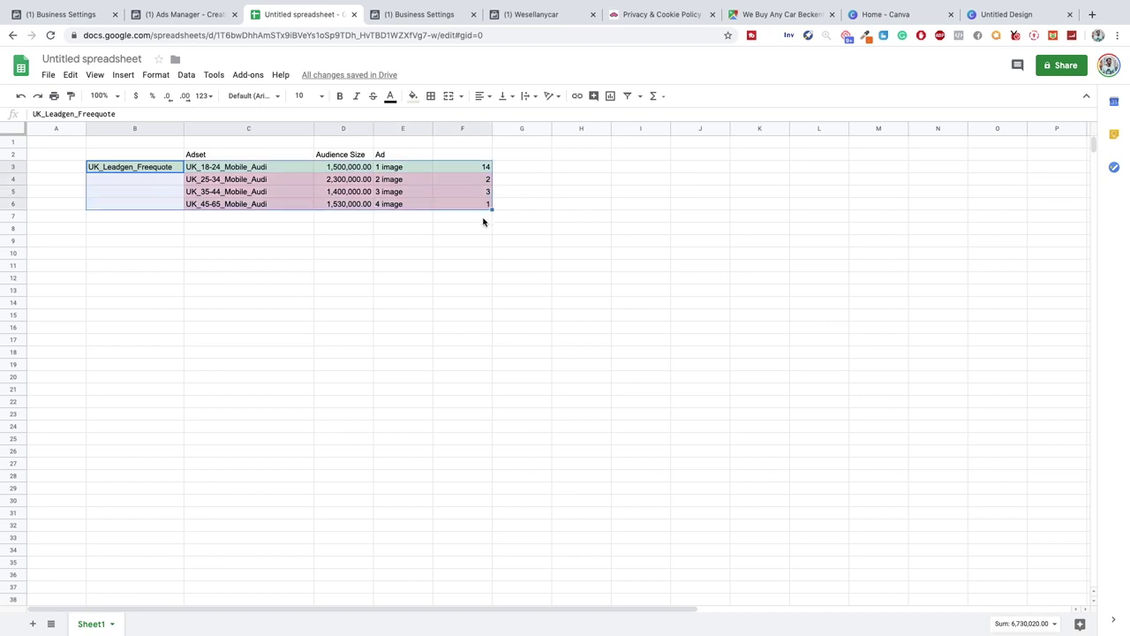
pyautogui.click(483, 222)
pyautogui.click(484, 232)
# Tick the second, third and fourth campaigns and delete them, keeping only UK_leadgen_freequote.
pyautogui.click(157, 15)
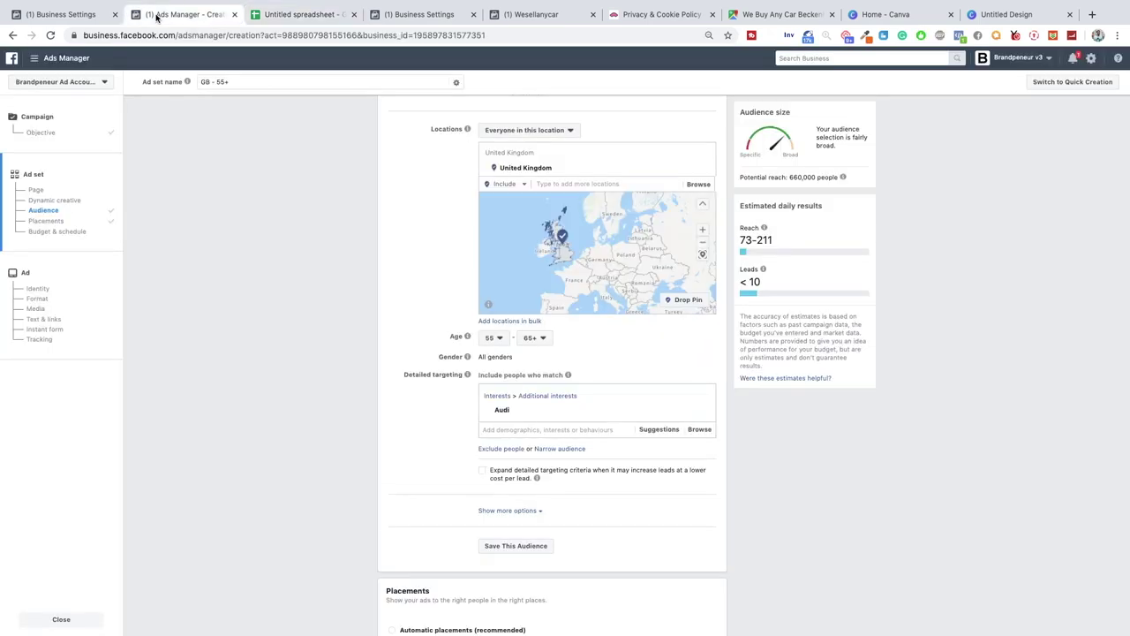
pyautogui.click(76, 15)
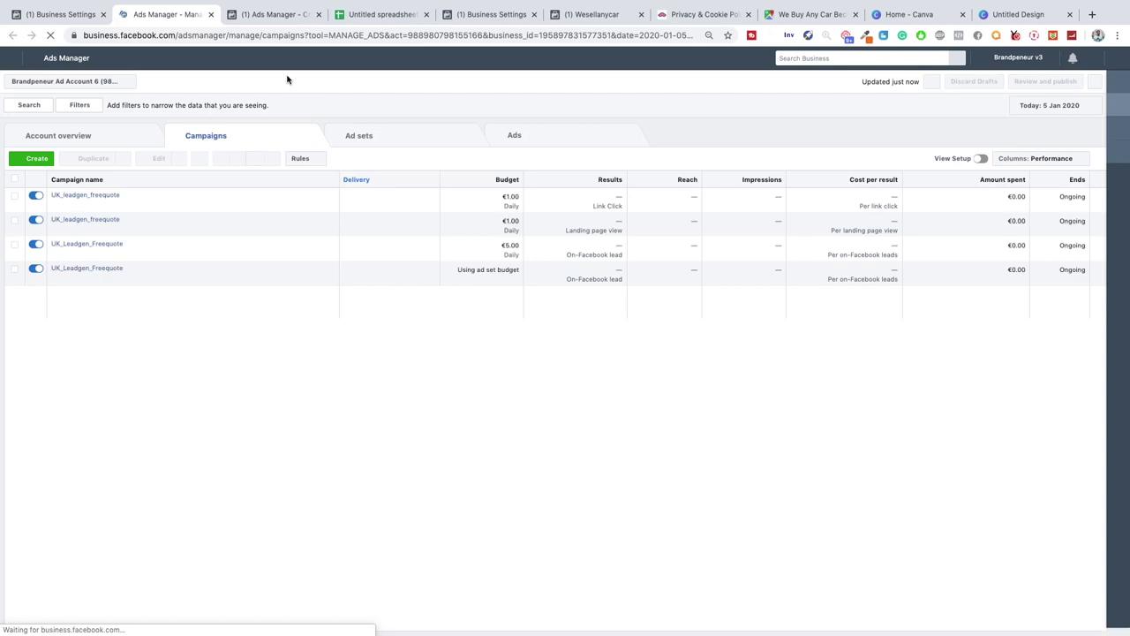
pyautogui.click(14, 182)
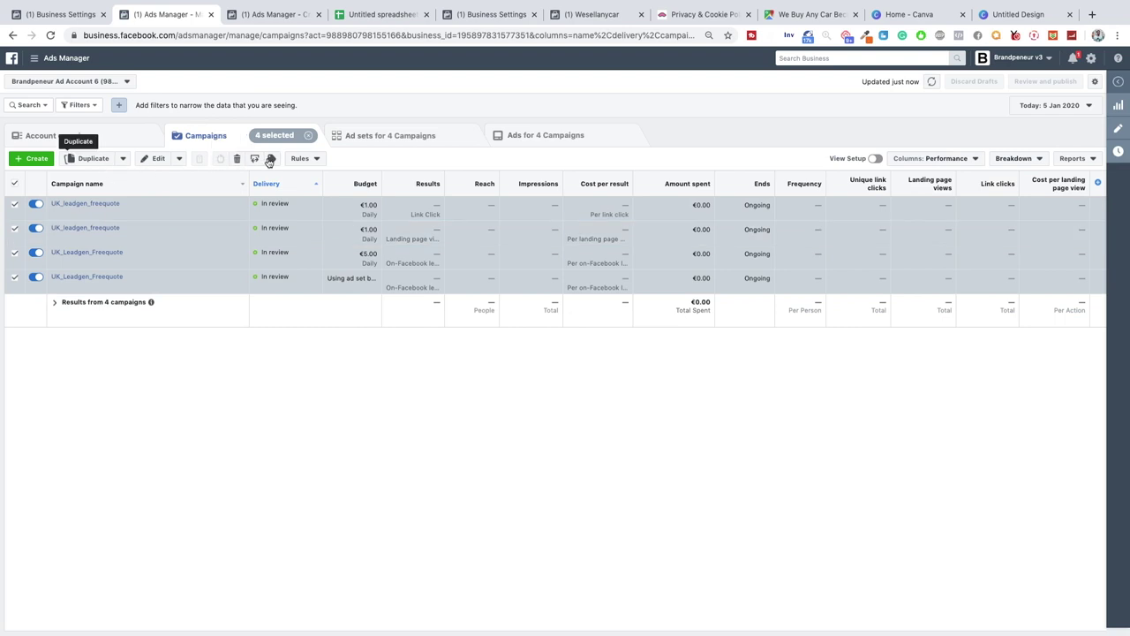
pyautogui.click(17, 184)
pyautogui.click(15, 277)
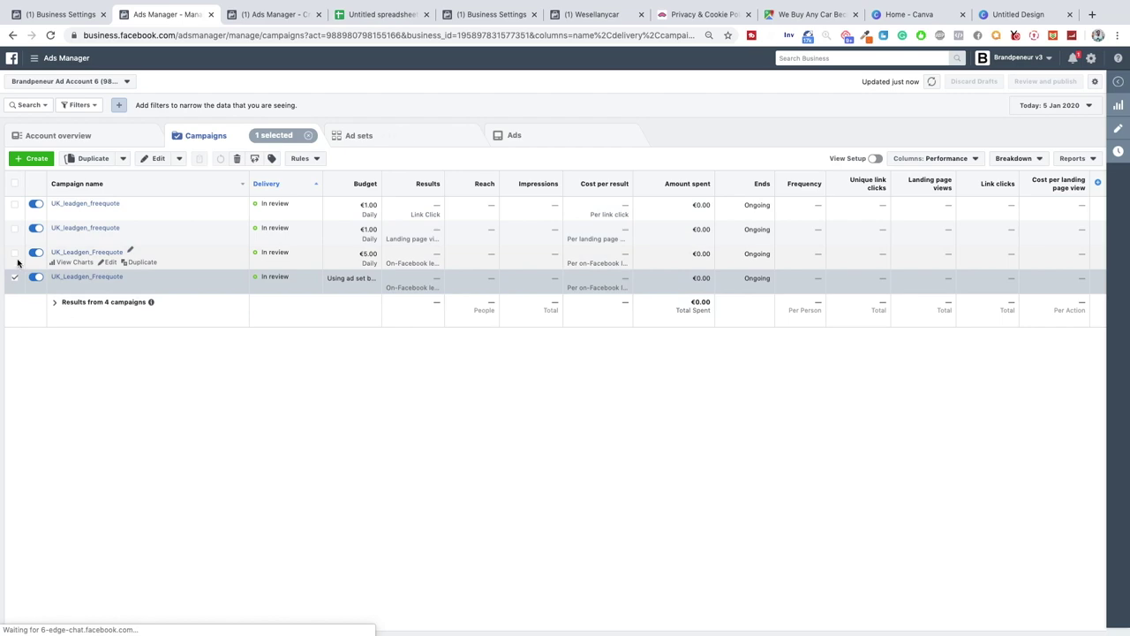
pyautogui.keyDown('shift'); pyautogui.click(16, 231); pyautogui.keyUp('shift')
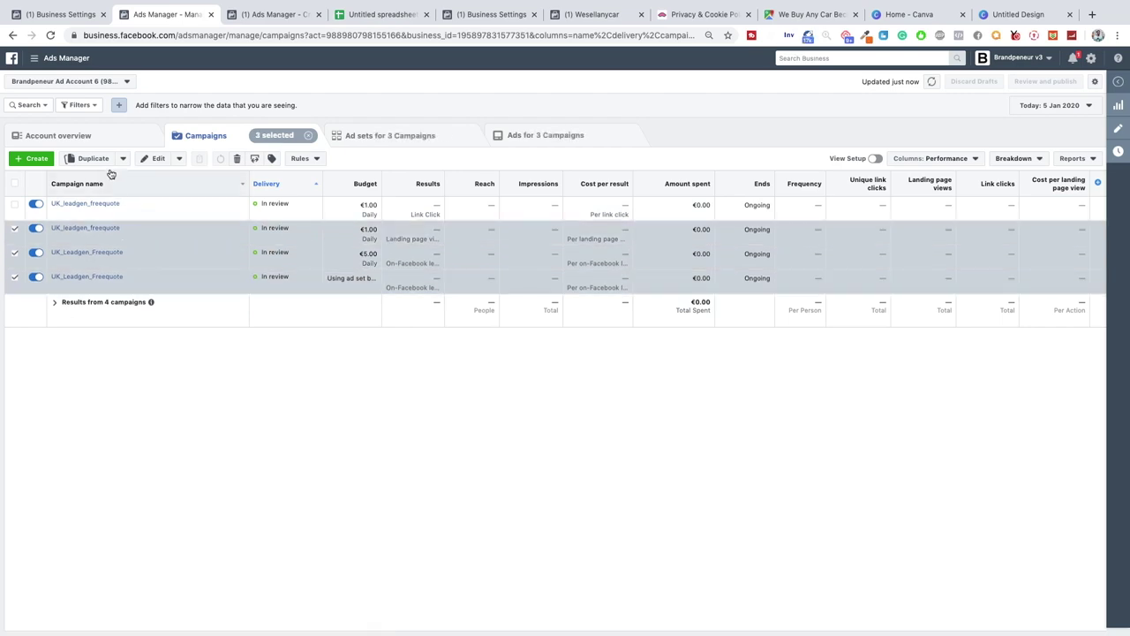
pyautogui.click(237, 159)
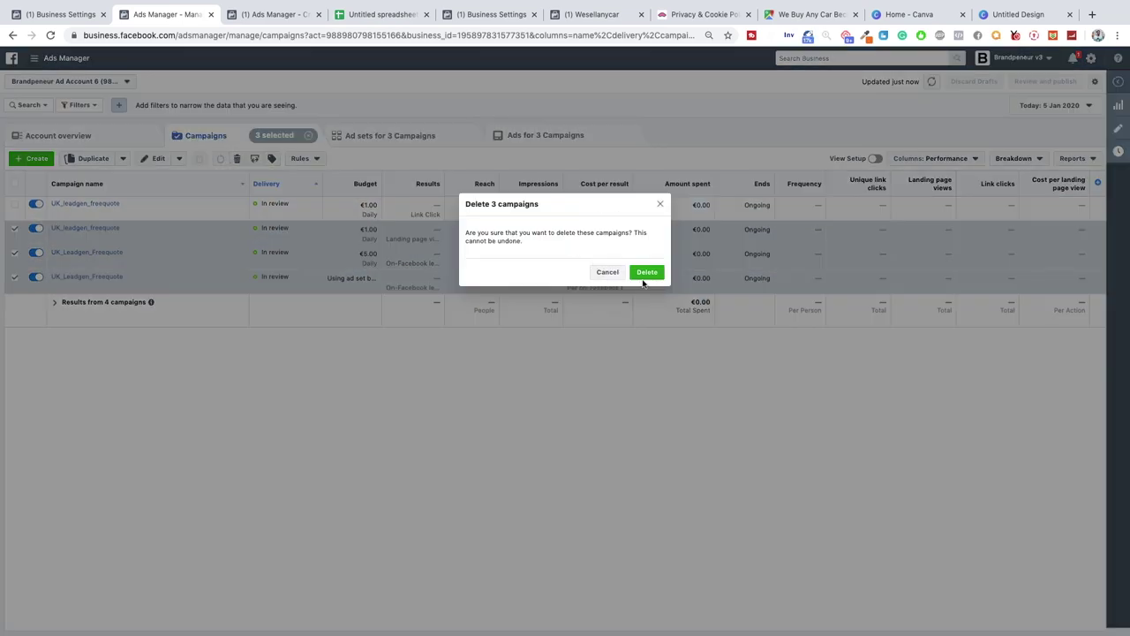
pyautogui.click(647, 273)
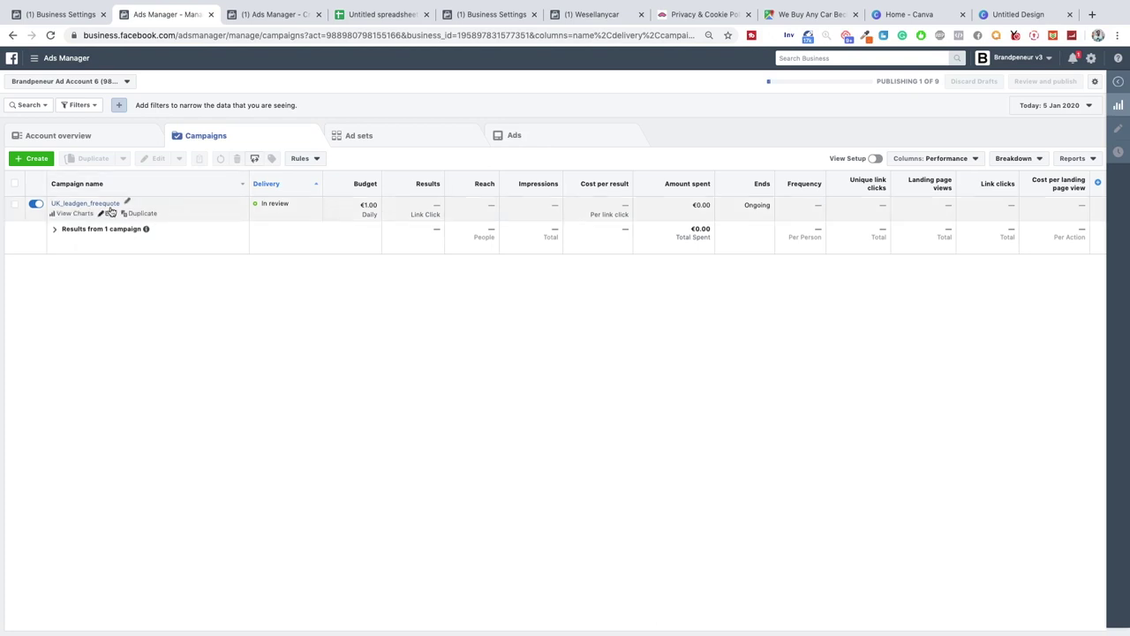
# Duplicate the 18-24 lead-gen ad set into its original campaign.
pyautogui.click(373, 142)
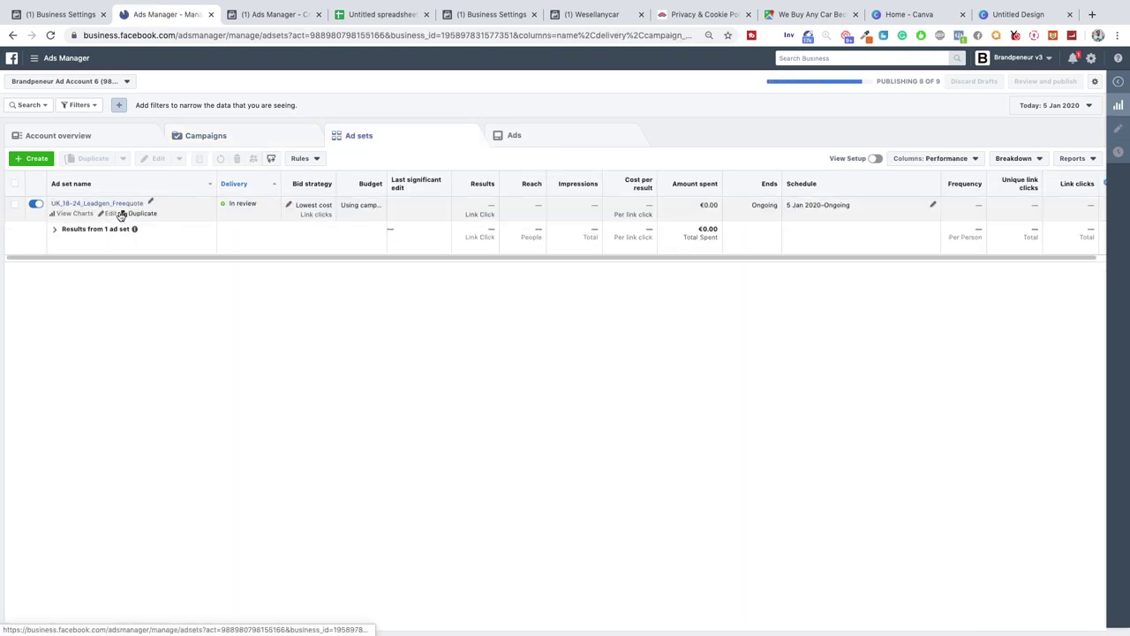
pyautogui.click(146, 219)
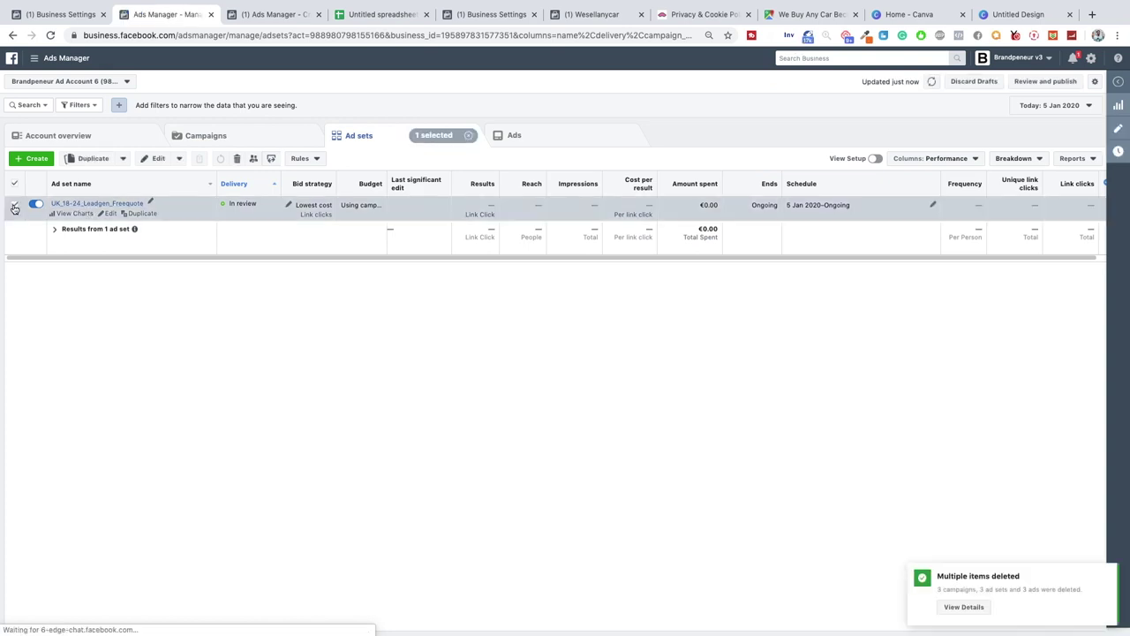
pyautogui.click(143, 213)
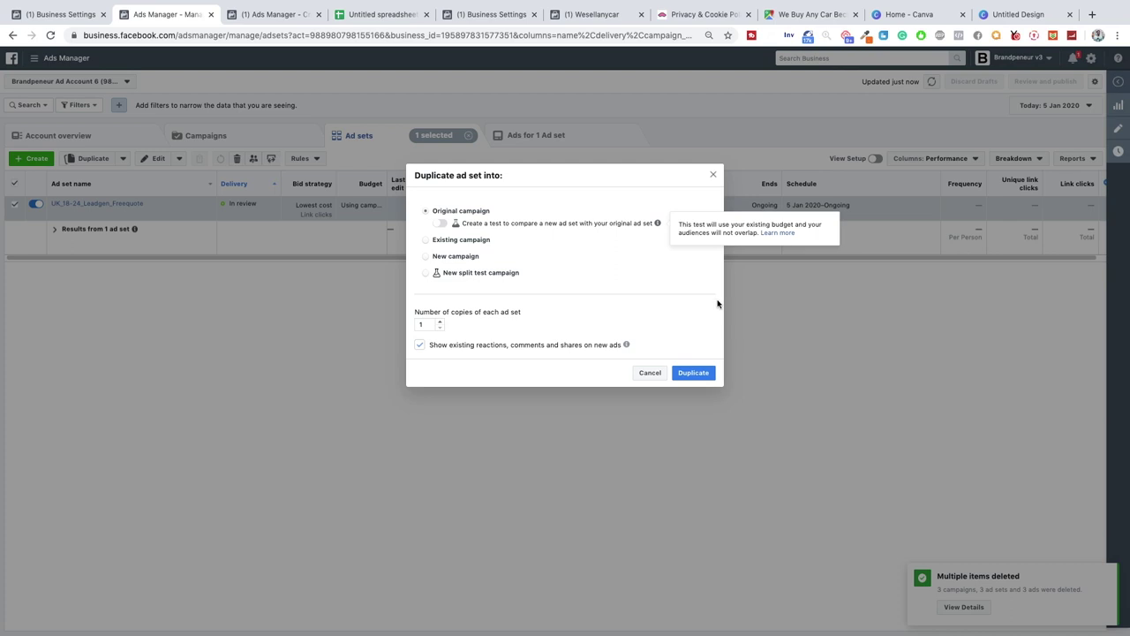
pyautogui.click(696, 374)
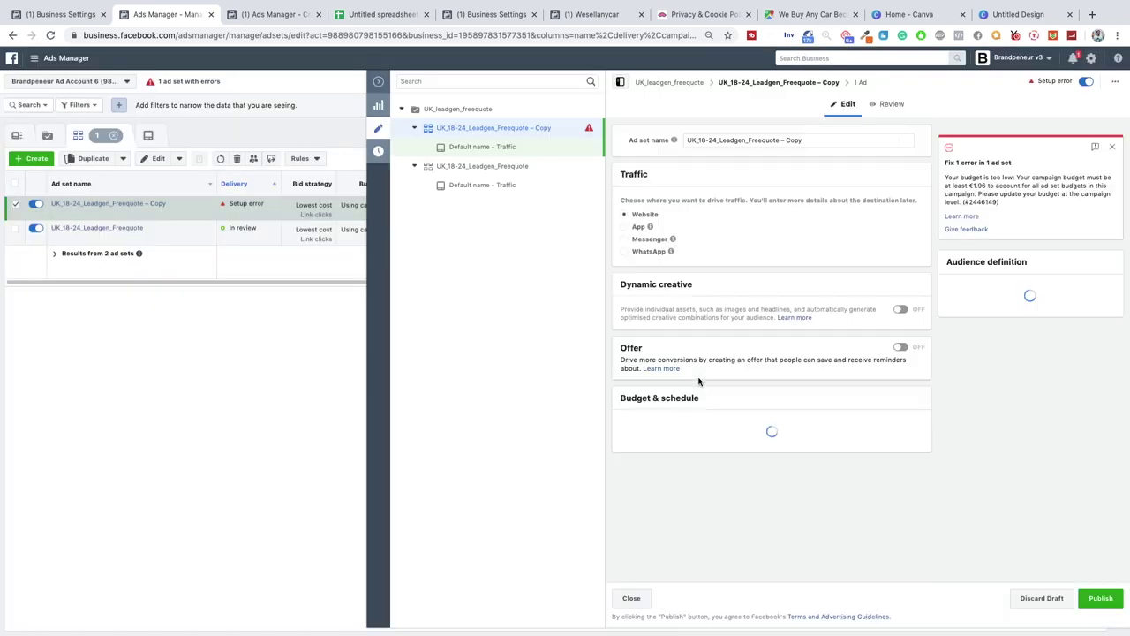
# Set the copy's age range to 25–34, change 18-24 to 25-34 in its name, and publish.
pyautogui.scroll(-5, 684, 375)
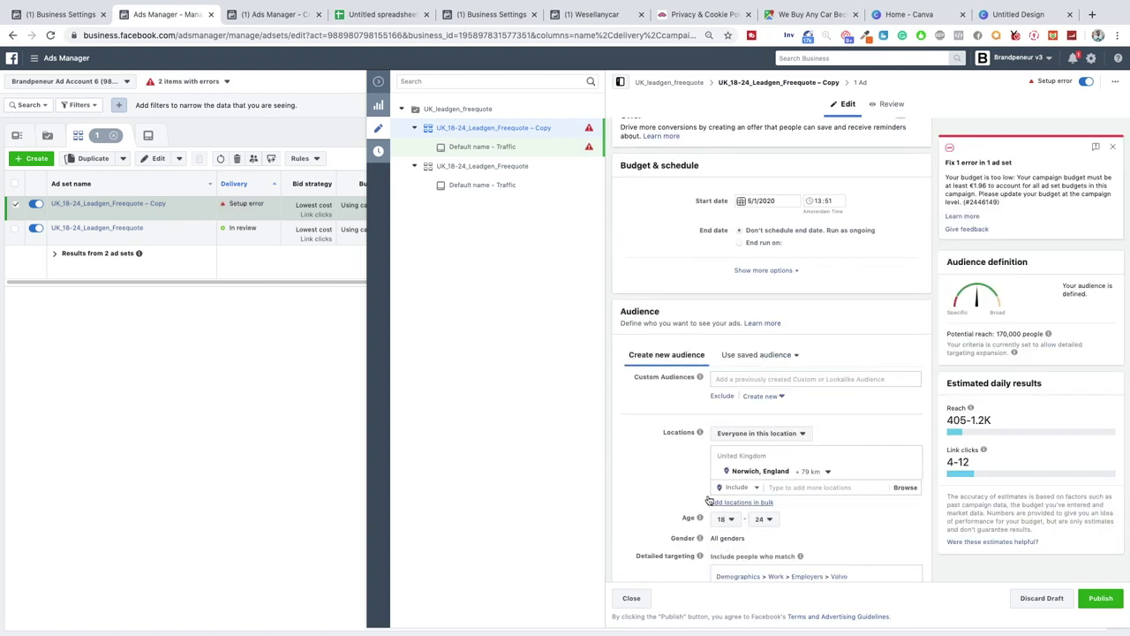
pyautogui.moveTo(71, 215)
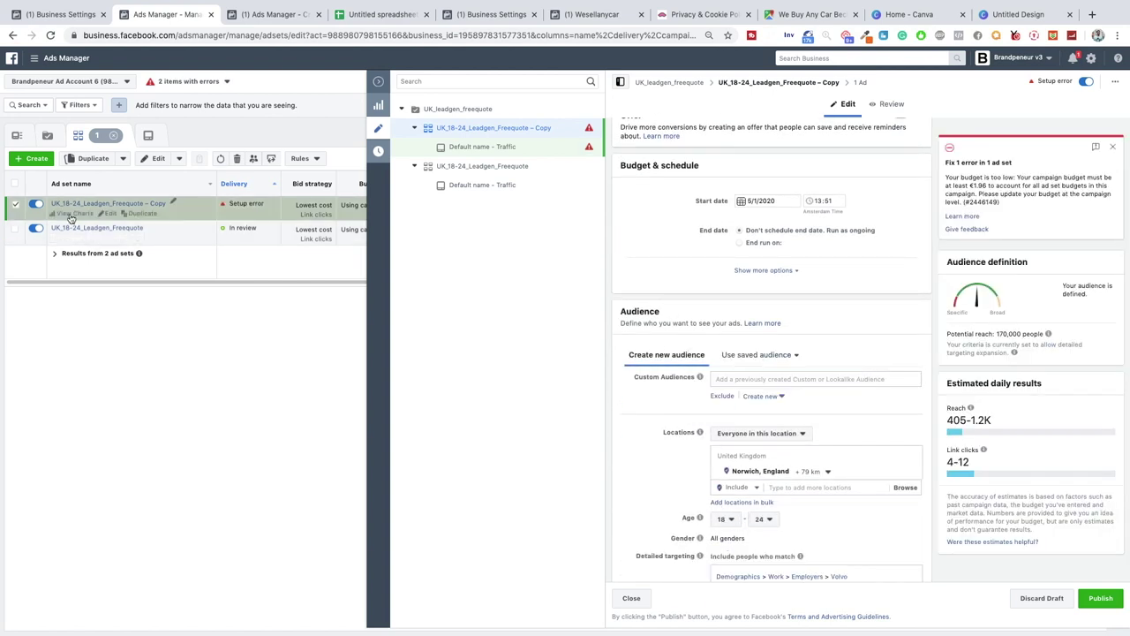
pyautogui.click(725, 519)
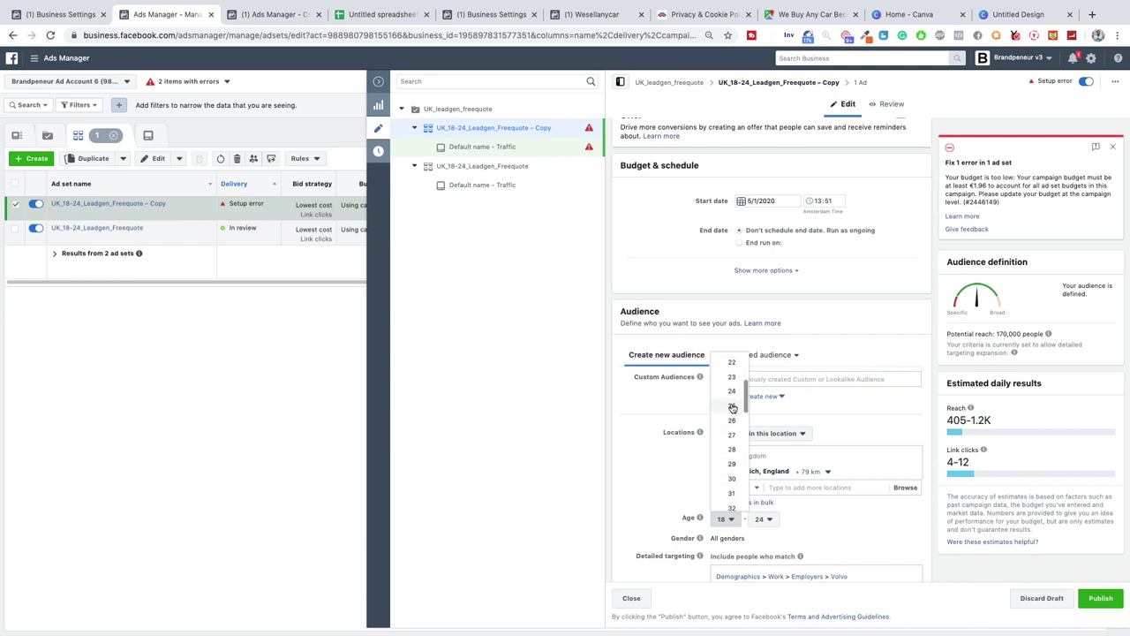
pyautogui.click(732, 406)
pyautogui.click(768, 519)
pyautogui.scroll(-2, 769, 433)
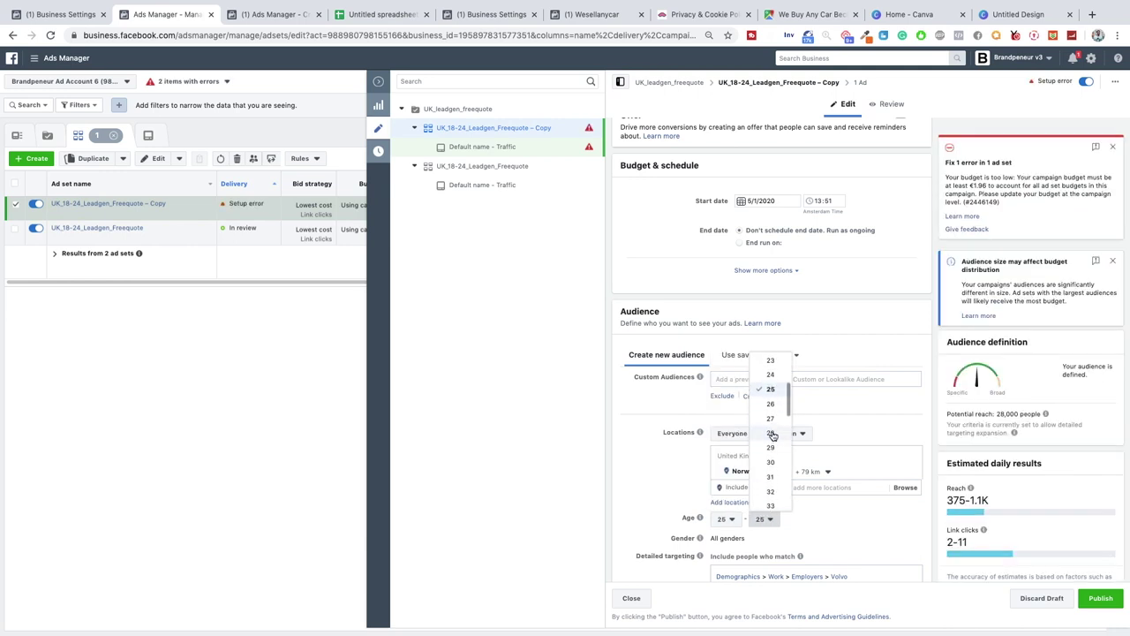
pyautogui.scroll(10, 772, 290)
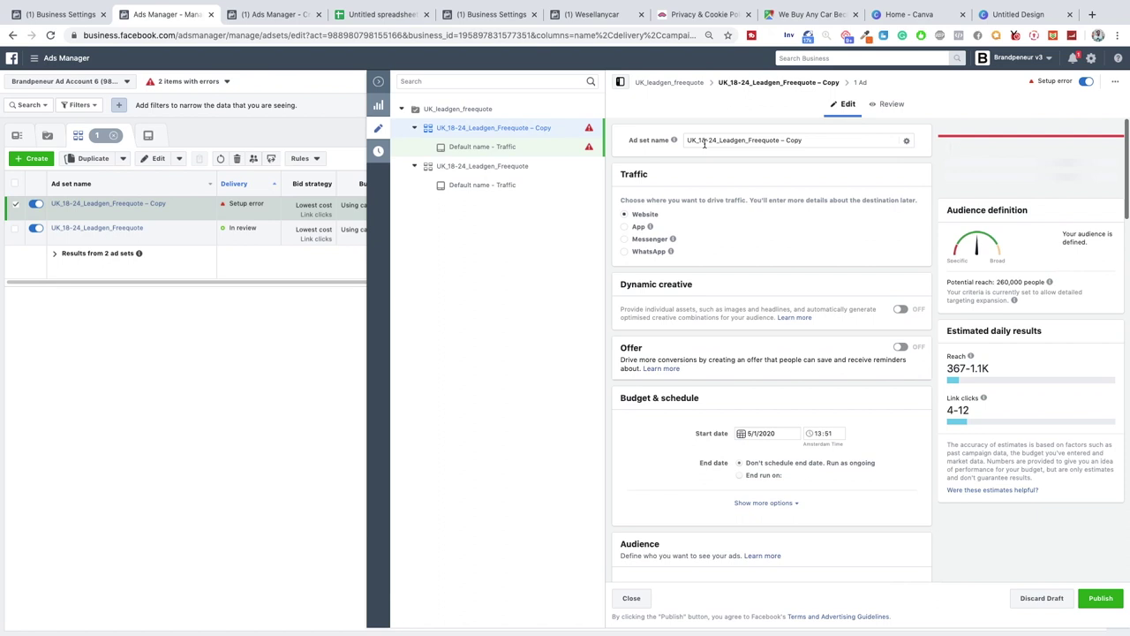
pyautogui.moveTo(697, 139); pyautogui.dragTo(715, 139)
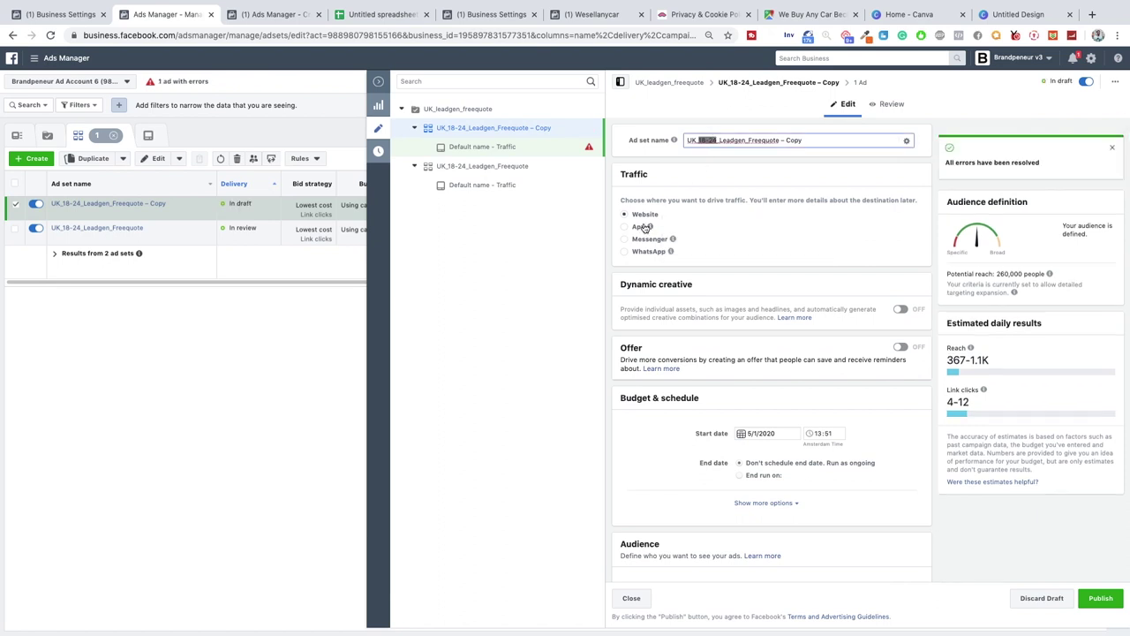
pyautogui.write('25-34')
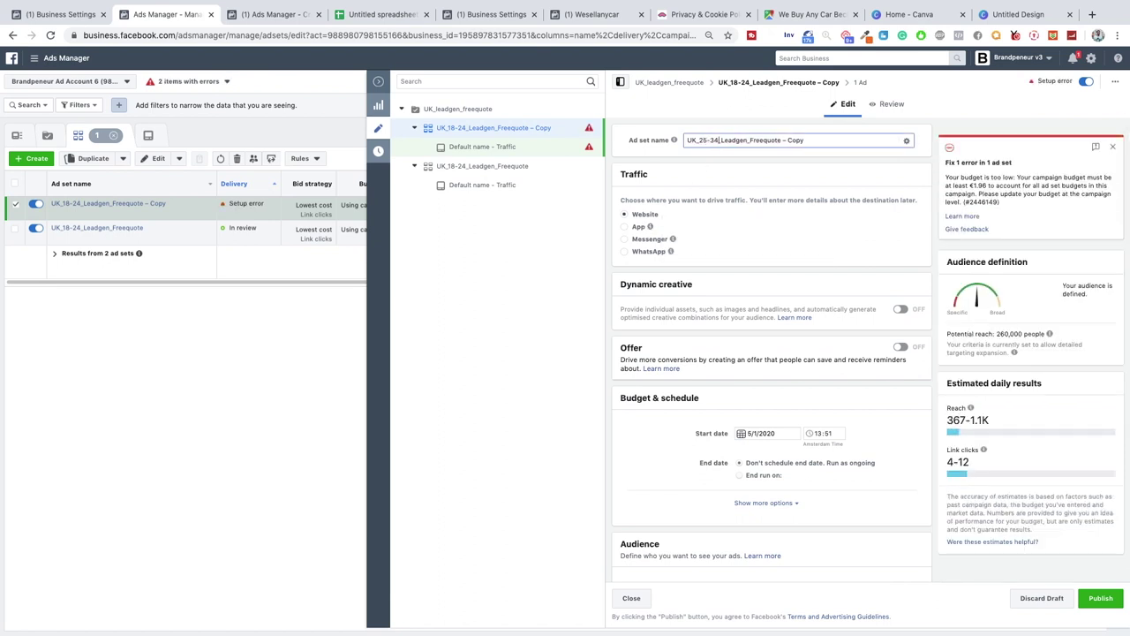
pyautogui.click(1101, 599)
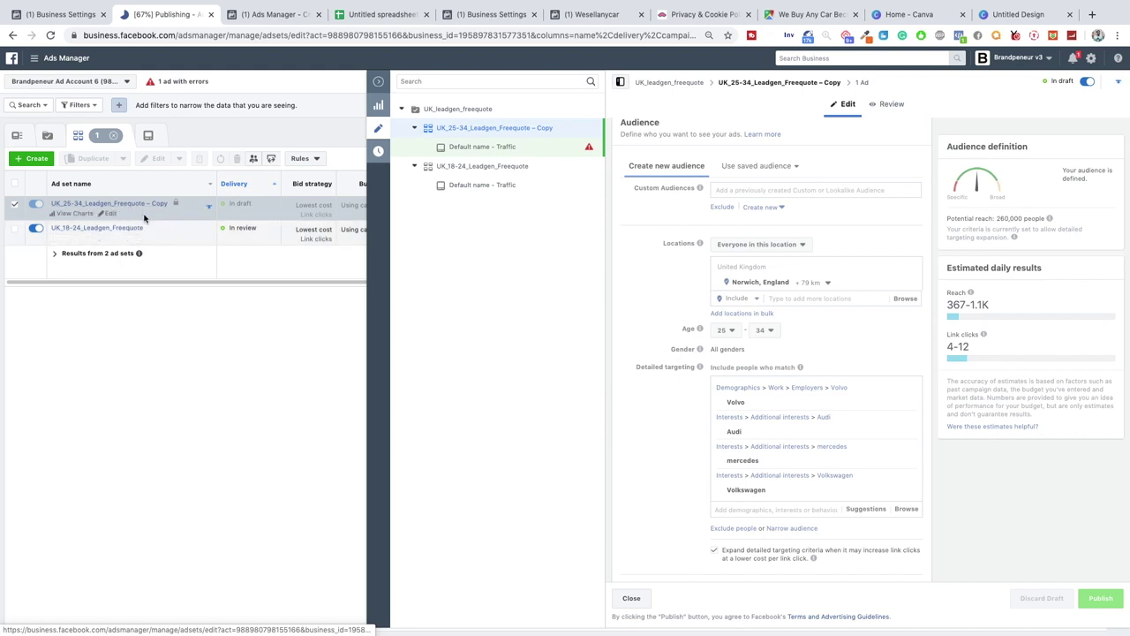
# Close the ad set editor, return to the campaigns list, and open the full tools menu.
pyautogui.click(378, 80)
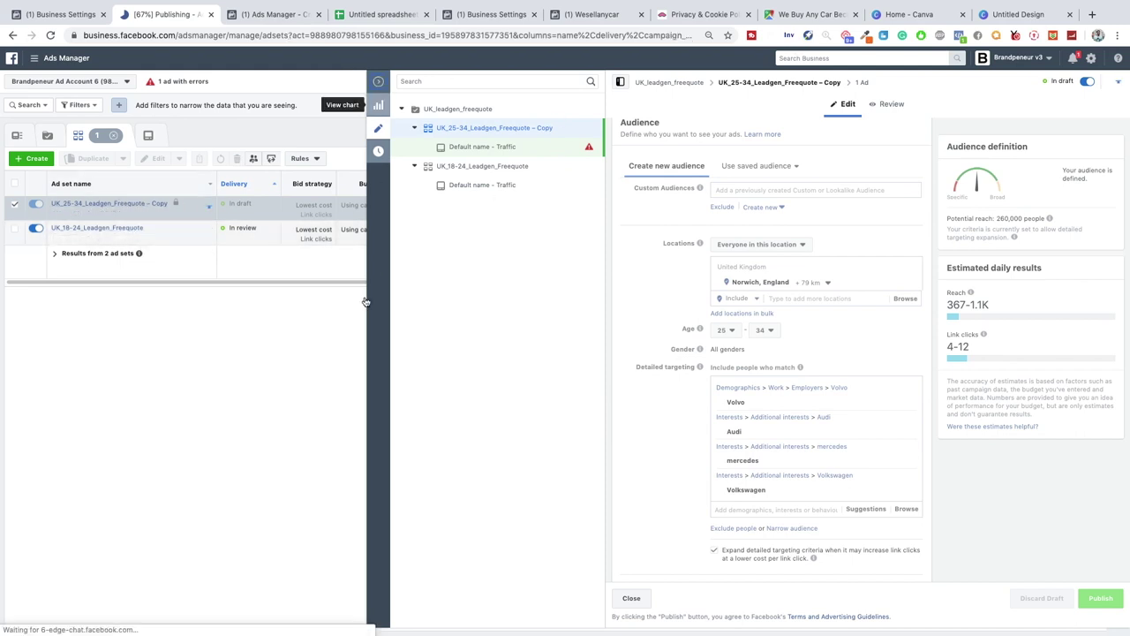
pyautogui.click(278, 144)
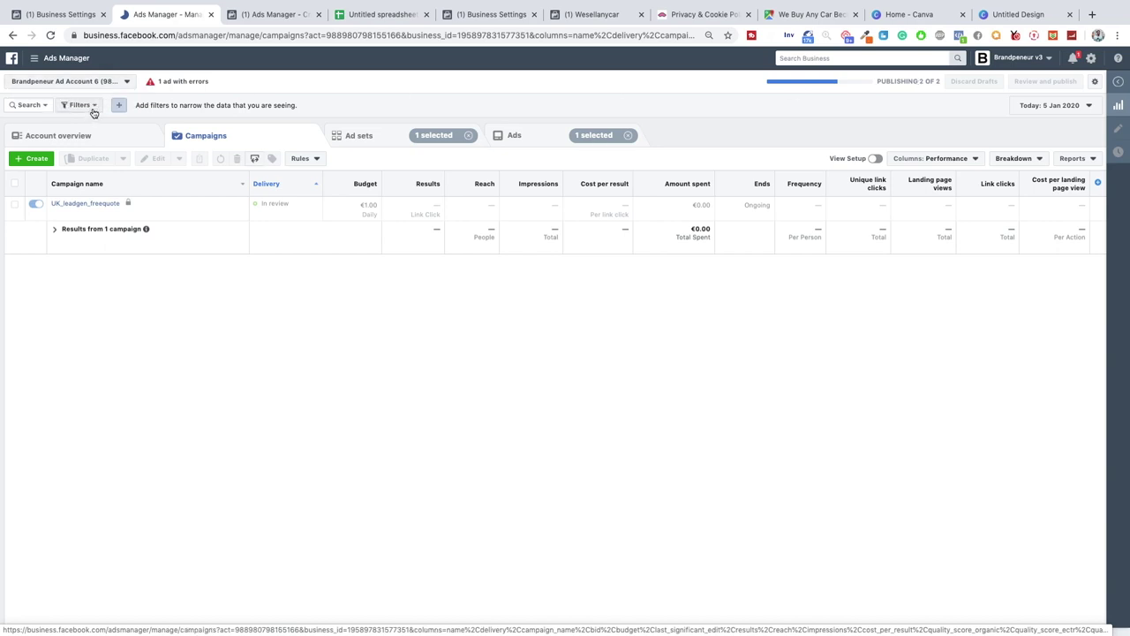
pyautogui.click(34, 60)
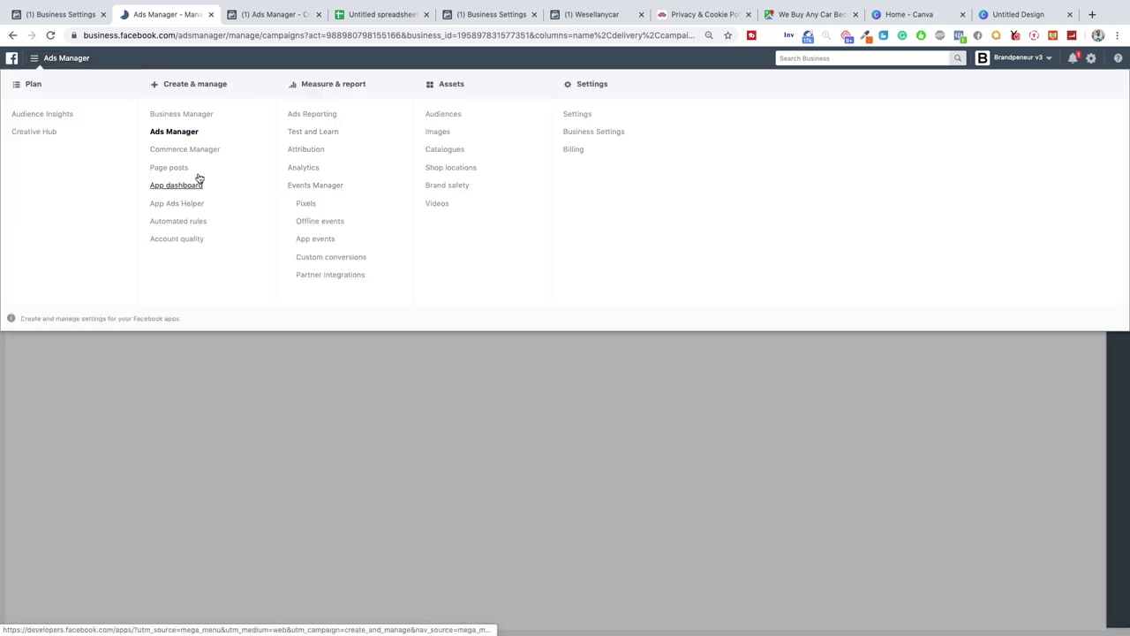
# Go to Audiences, dismiss the unpublished-changes notice, and preview then close the Custom Audience options.
pyautogui.click(446, 117)
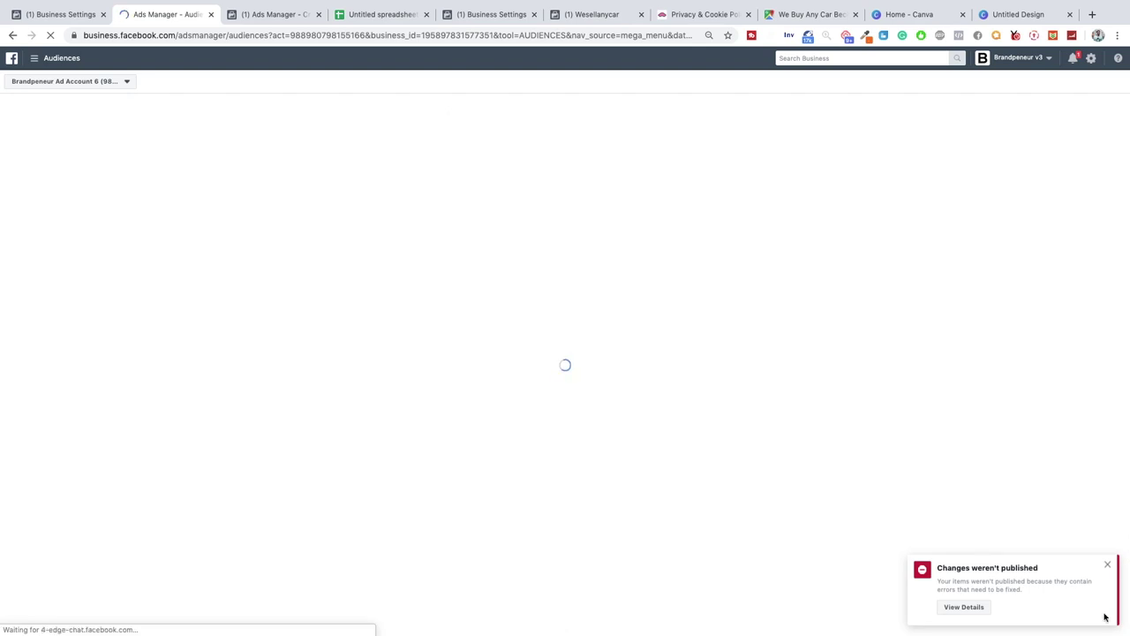
pyautogui.click(1107, 564)
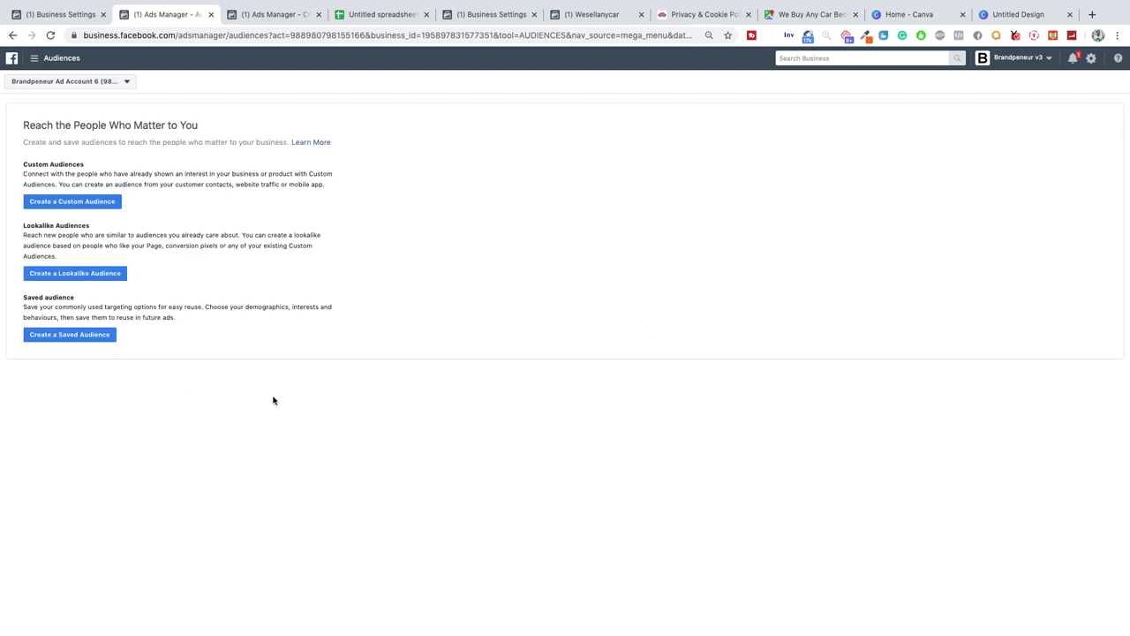
pyautogui.click(73, 203)
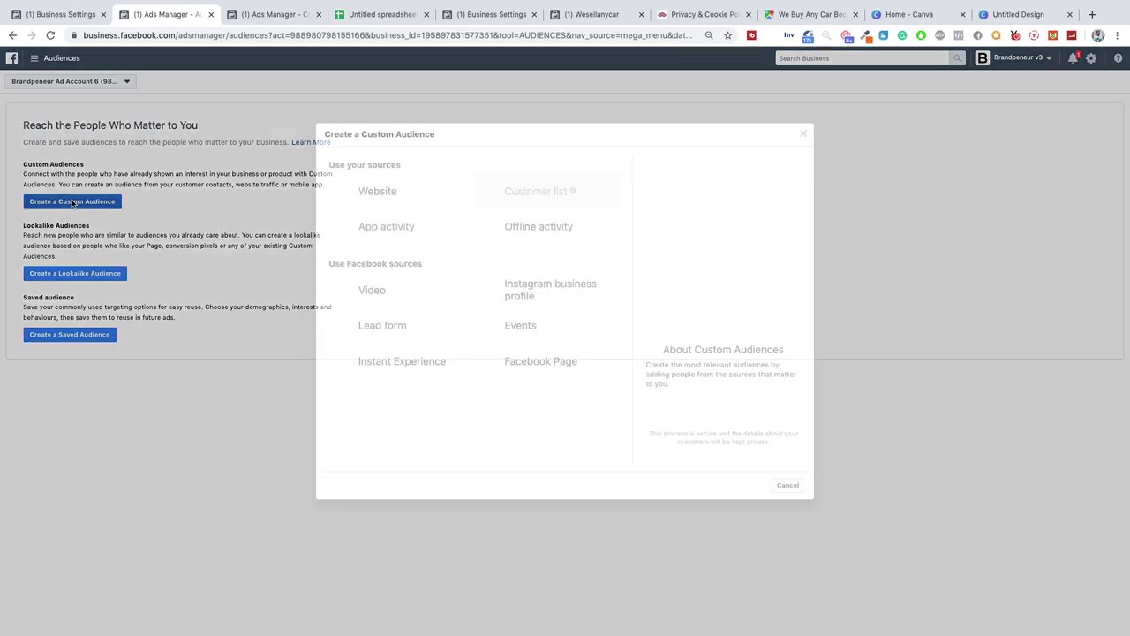
pyautogui.moveTo(550, 193)
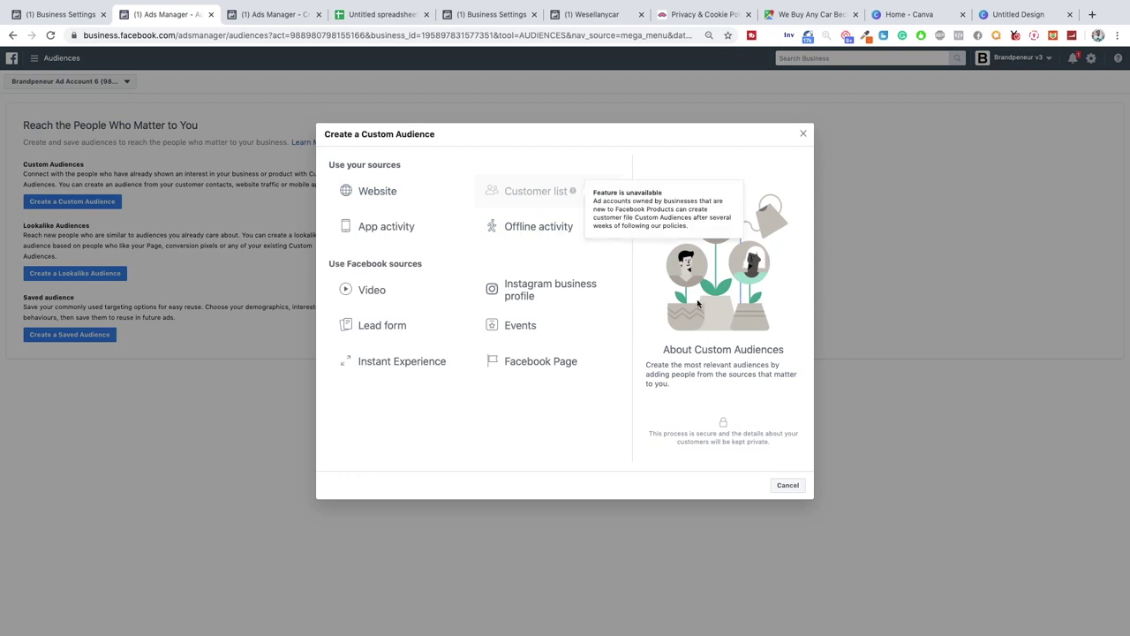
pyautogui.click(803, 133)
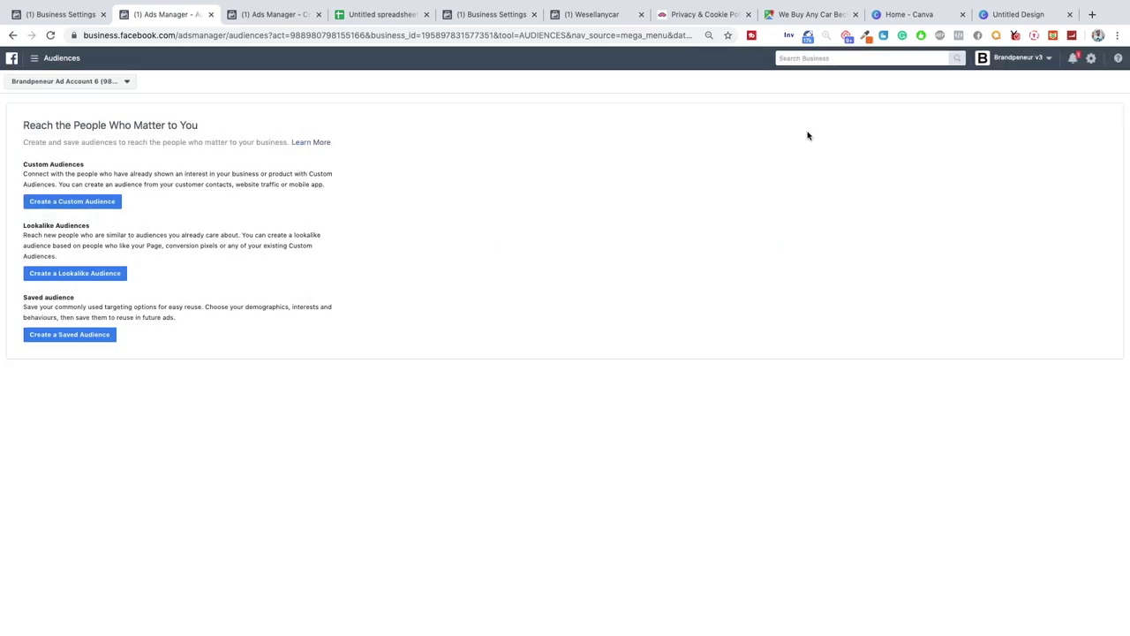
# Start a lookalike audience, check its source and location fields, and drag the size slider toward 8%.
pyautogui.click(50, 277)
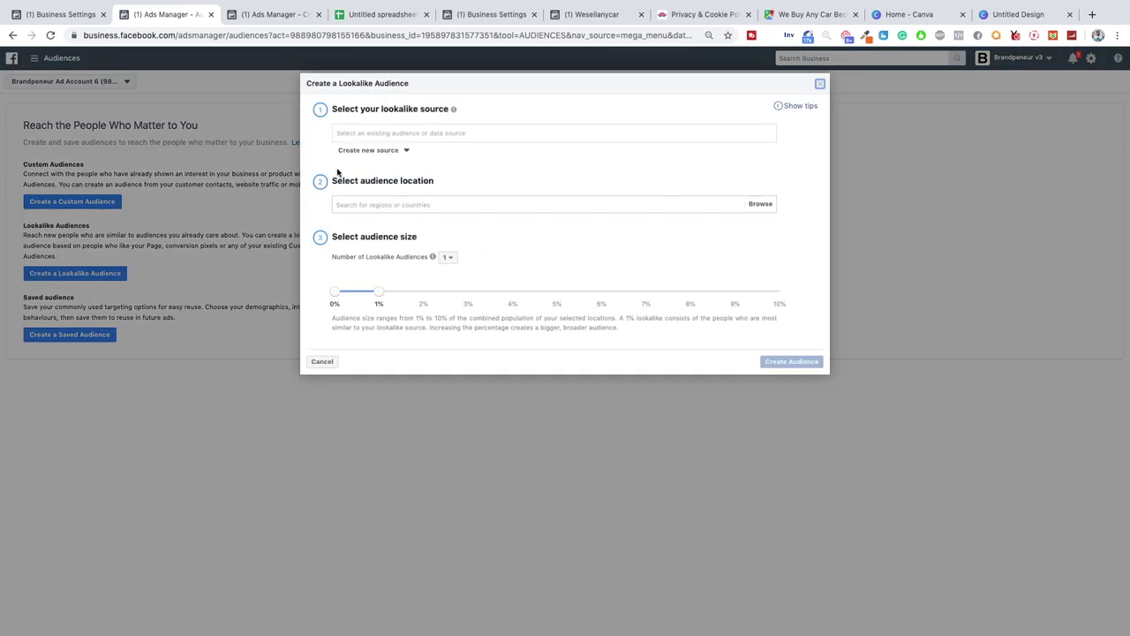
pyautogui.click(373, 133)
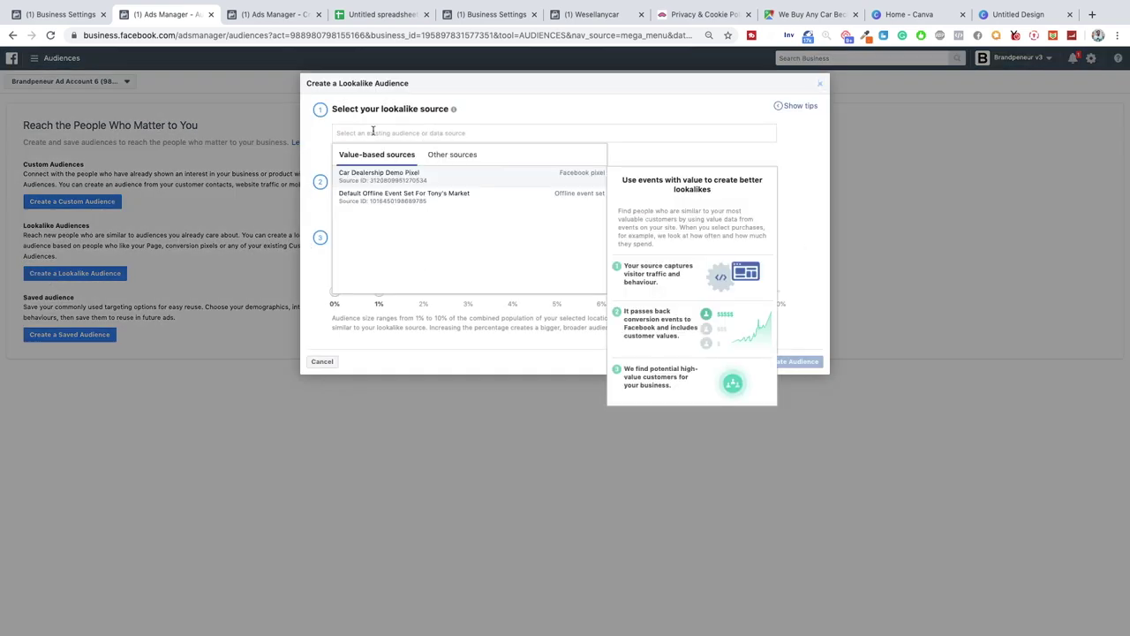
pyautogui.click(314, 153)
pyautogui.click(374, 203)
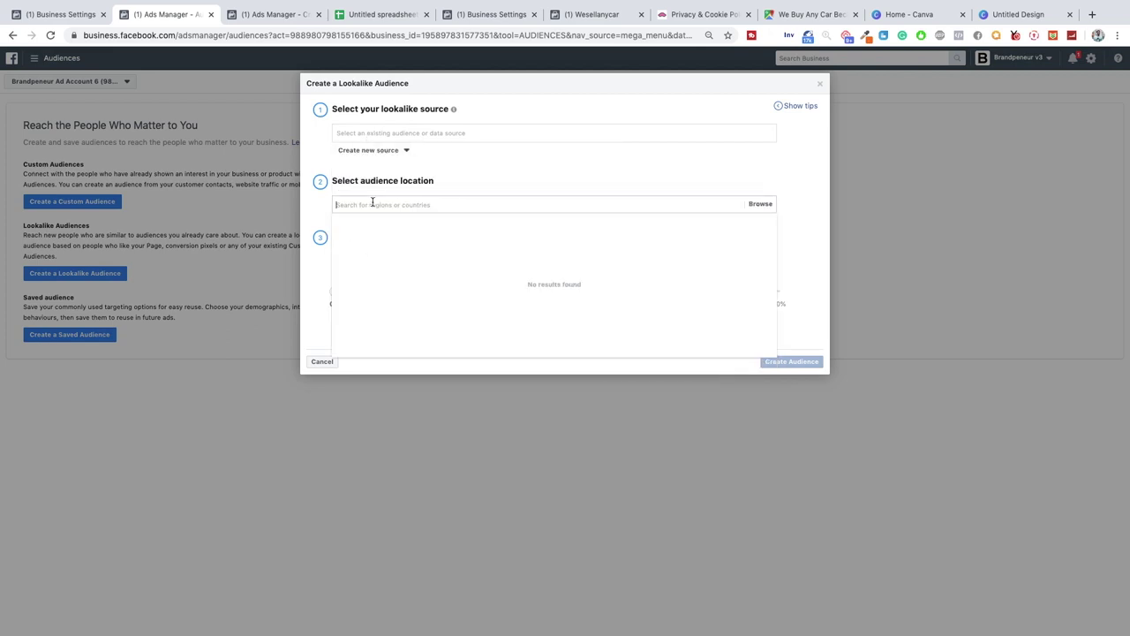
pyautogui.click(369, 186)
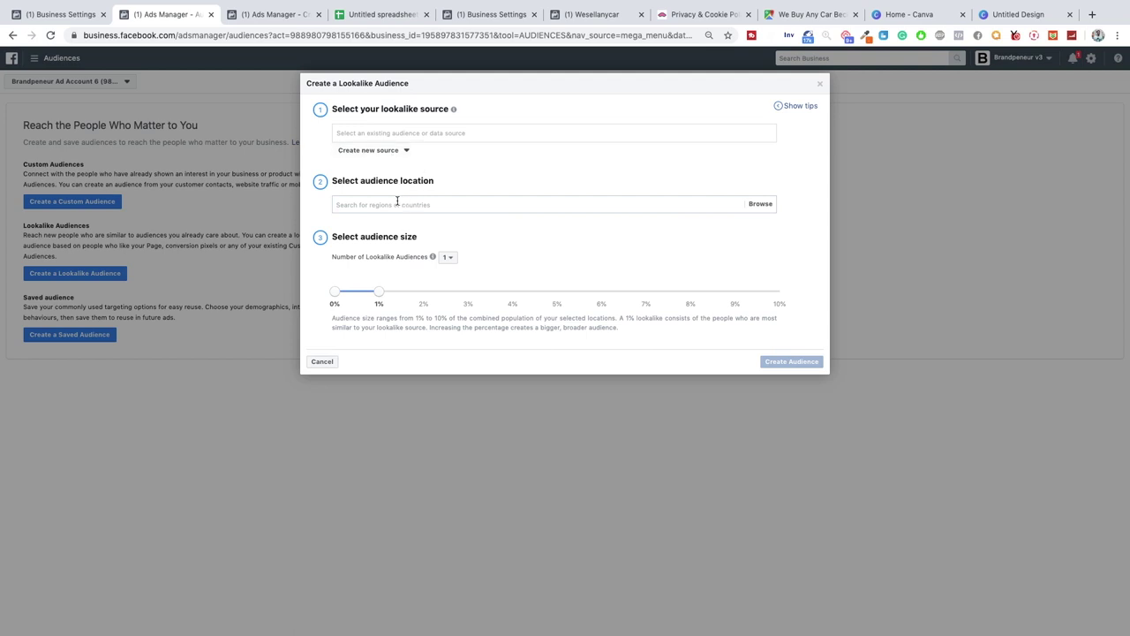
pyautogui.moveTo(379, 297)
pyautogui.mouseDown()
pyautogui.moveTo(783, 300)
pyautogui.moveTo(383, 296)
pyautogui.mouseUp()
pyautogui.moveTo(380, 290); pyautogui.dragTo(337, 301)
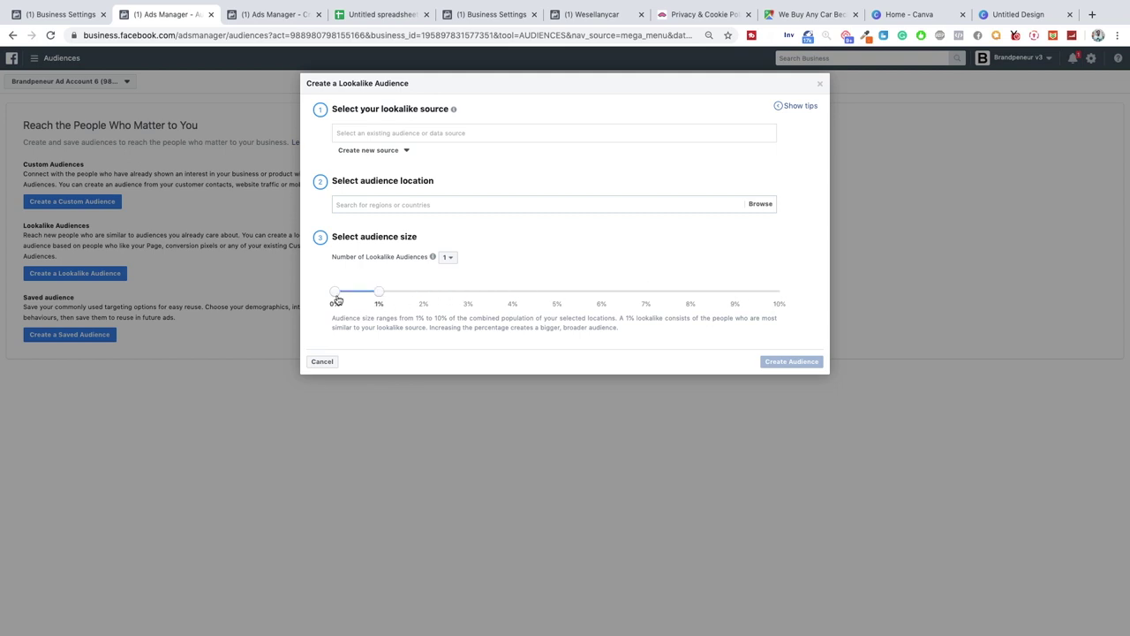